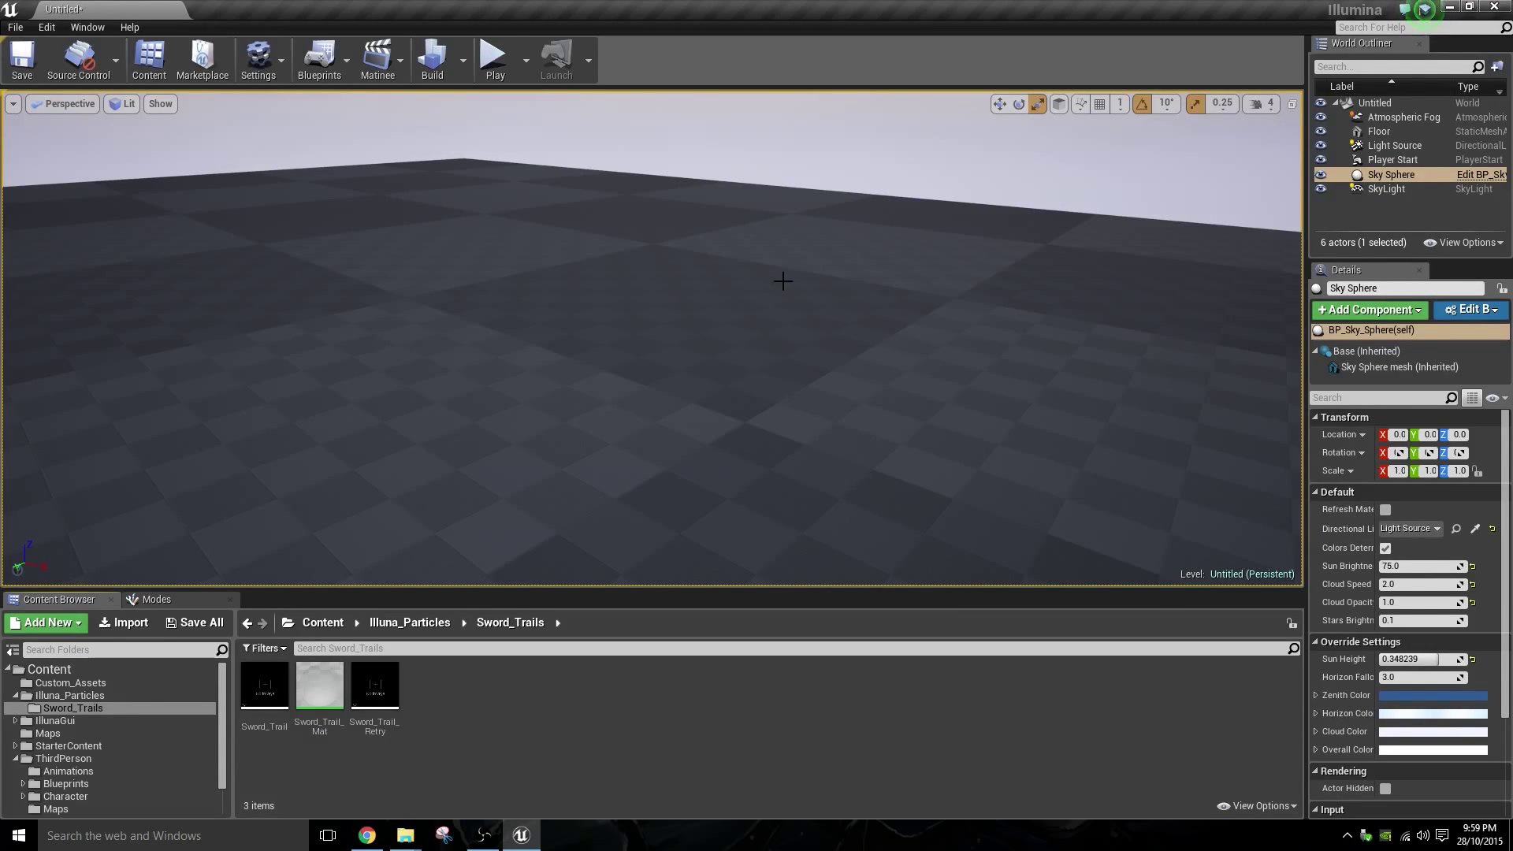
- Play the level in the viewport, run the character around to preview the sword trail, and stop the session
{"action": "left_click", "coordinate": [504, 53]}
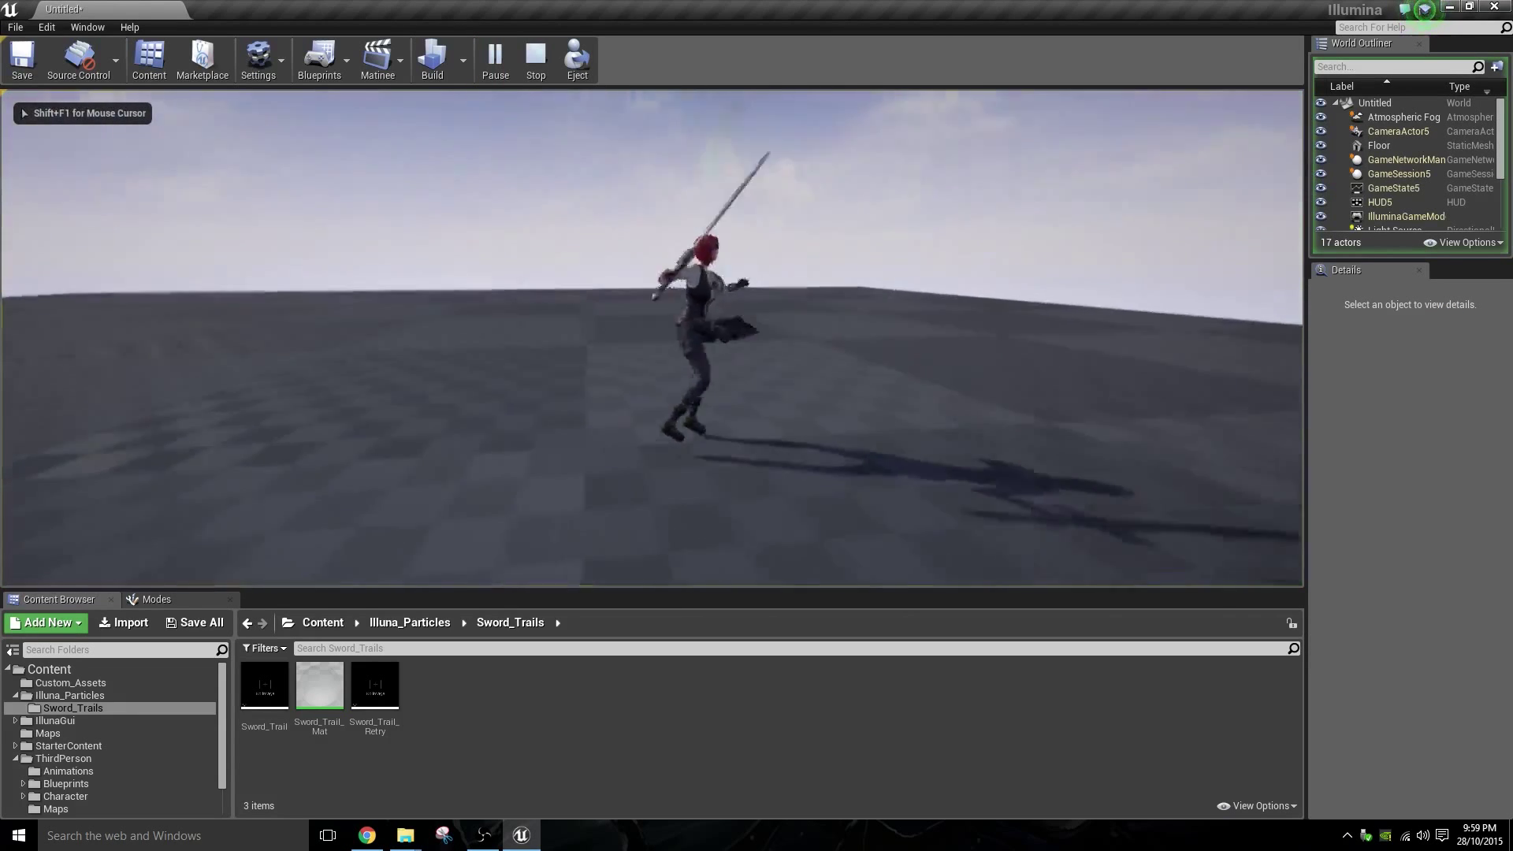
{"action": "key", "text": "w"}
{"action": "key", "text": "w"}
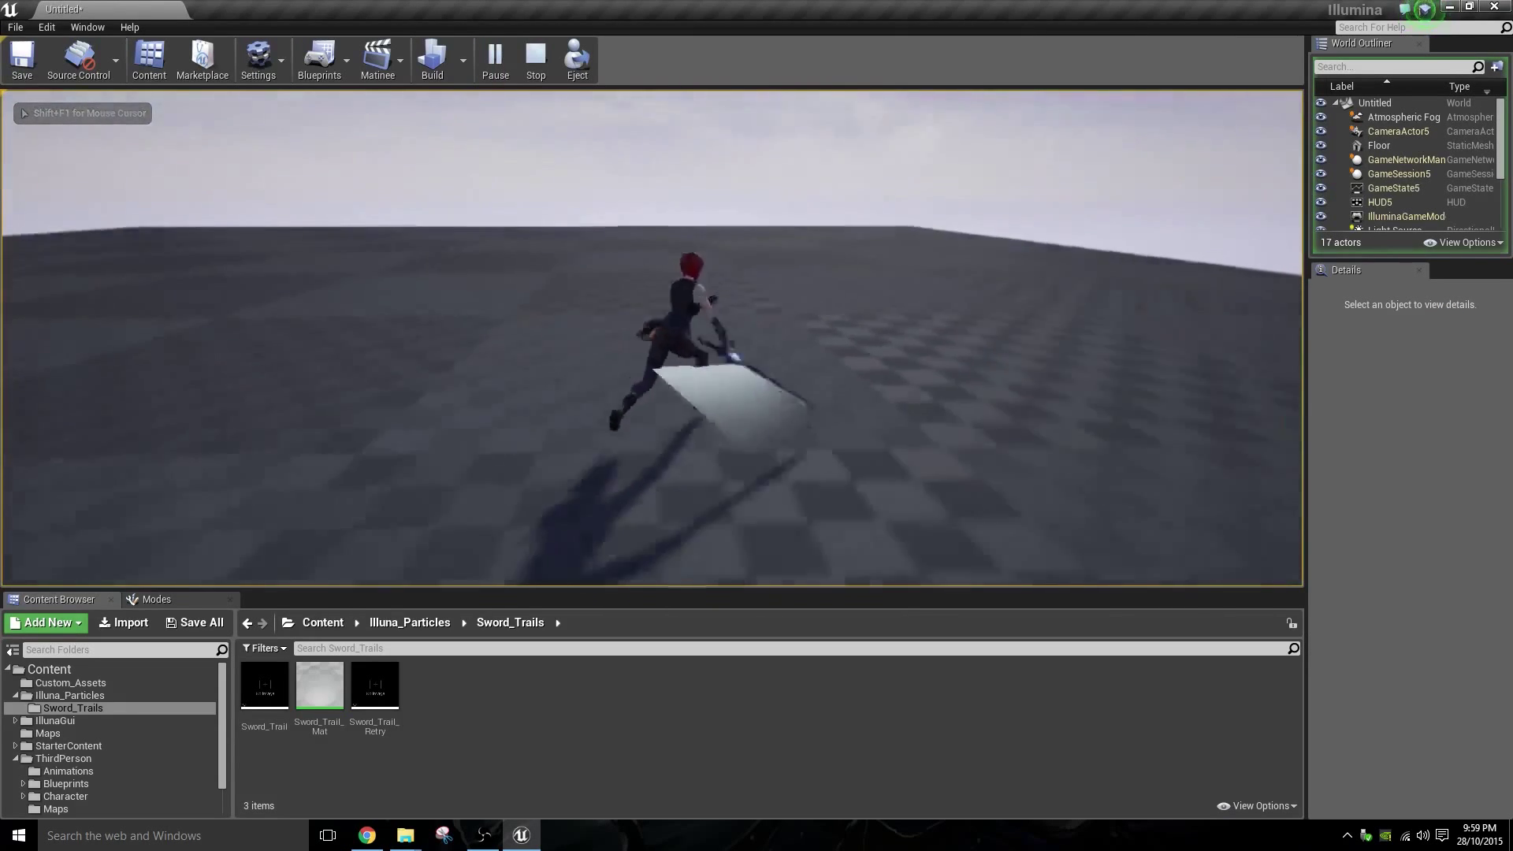
{"action": "key", "text": "w"}
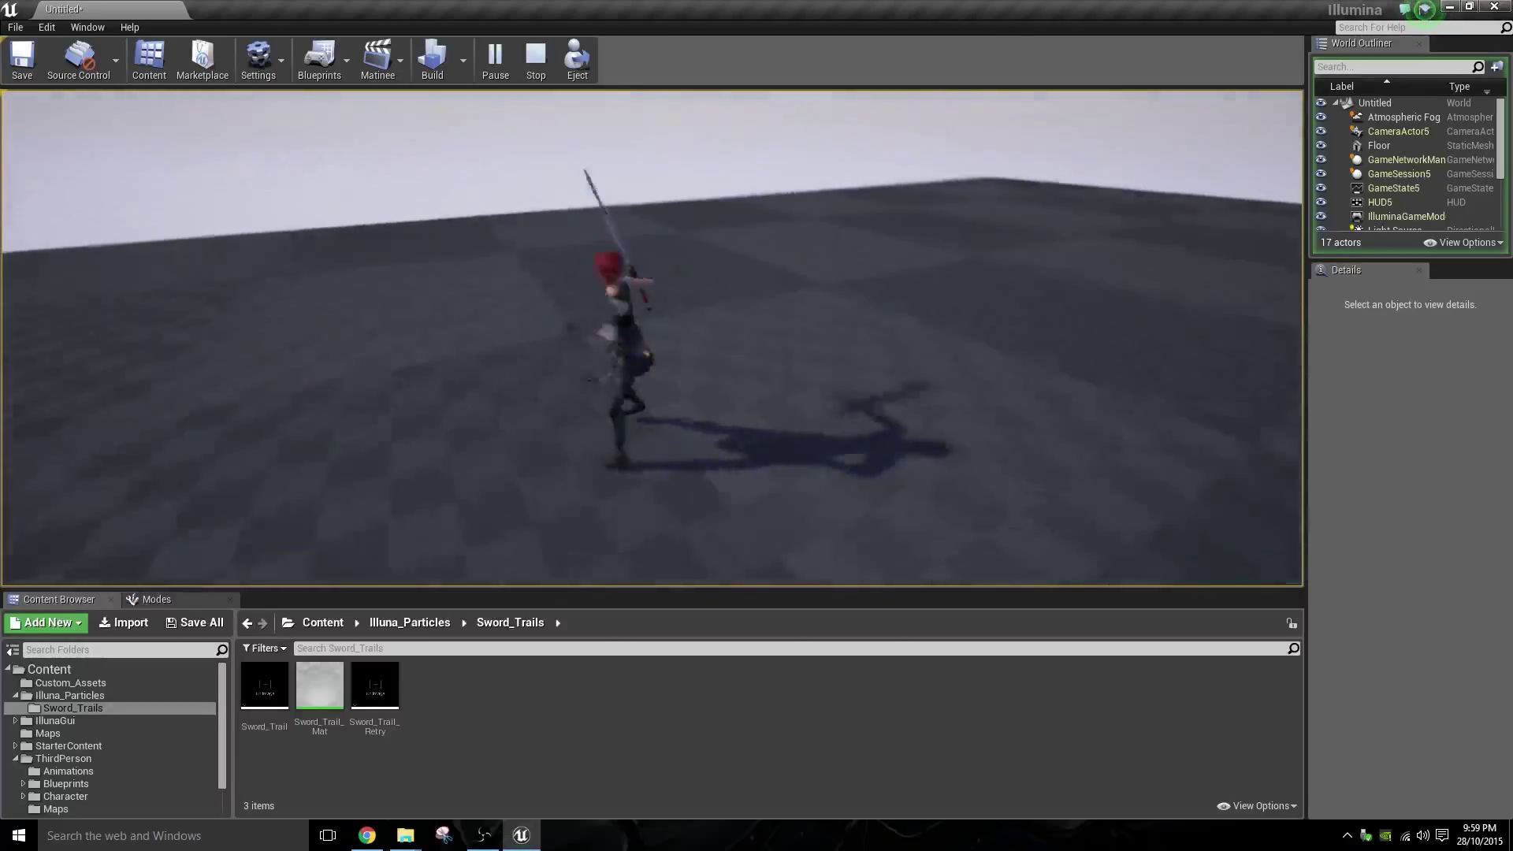
{"action": "key", "text": "w"}
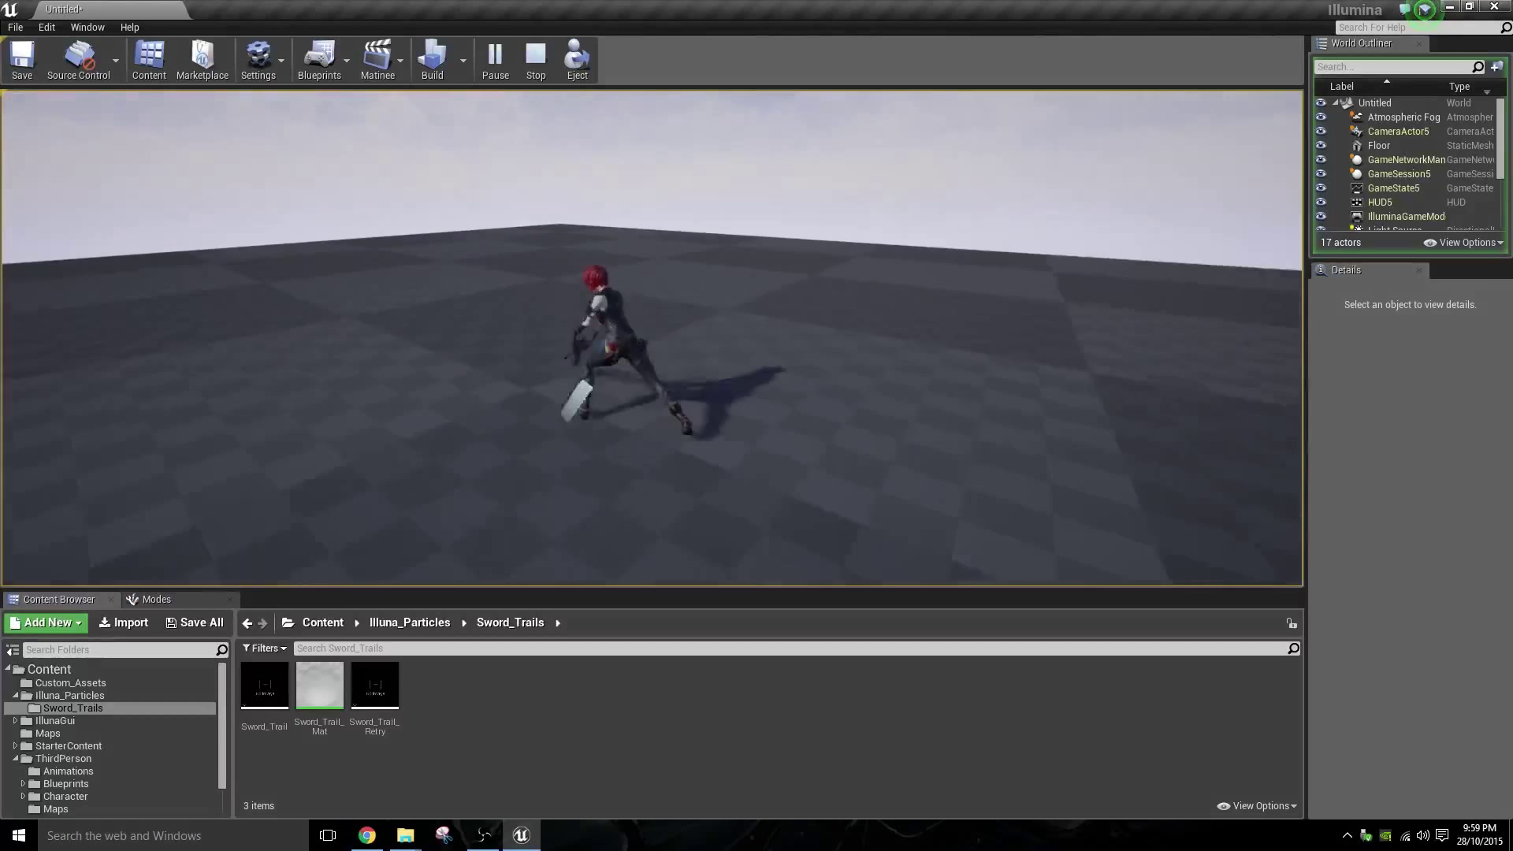
{"action": "key", "text": "Escape"}
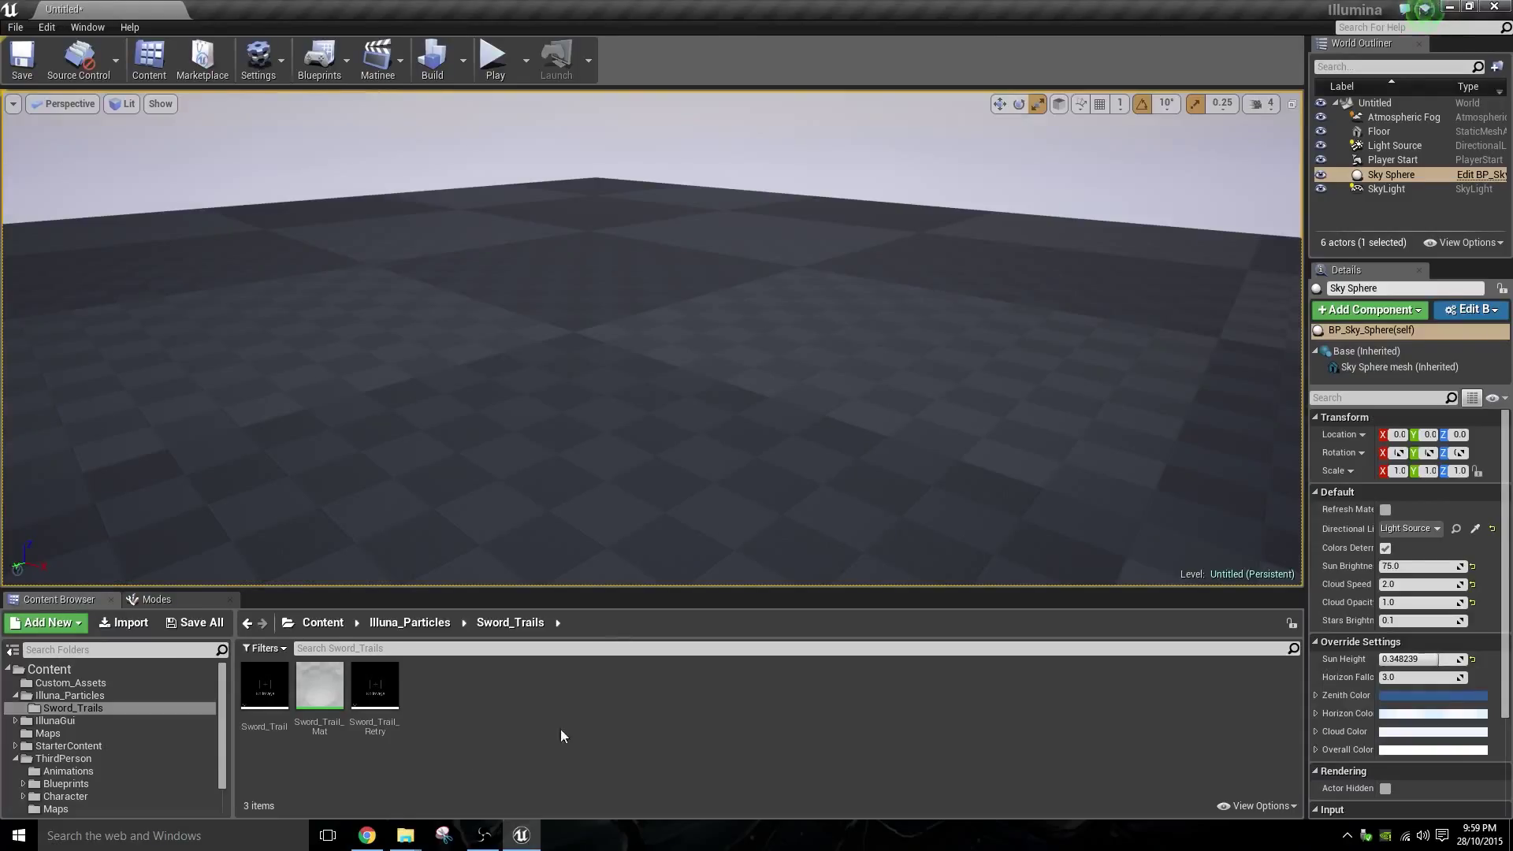
{"action": "right_click", "coordinate": [519, 698]}
{"action": "left_click", "coordinate": [480, 729]}
{"action": "right_click", "coordinate": [477, 728]}
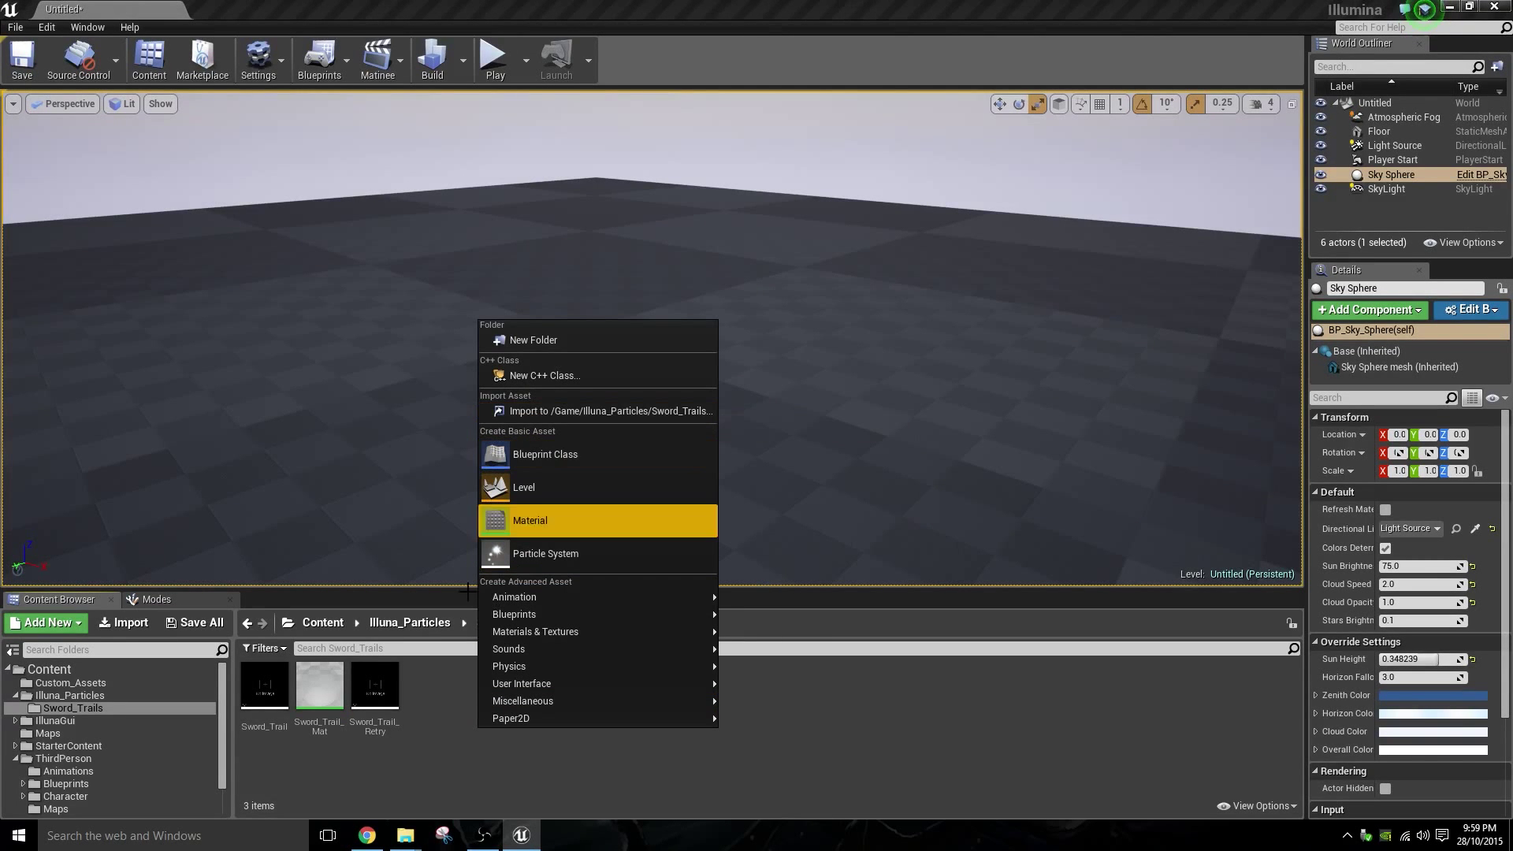
{"action": "left_click", "coordinate": [461, 711]}
- Switch to File Explorer and try to bring Illuna_AlphaSword.fbx from documents-export-2015-10-28 into the Sword_Trails folder
{"action": "mouse_move", "coordinate": [405, 836]}
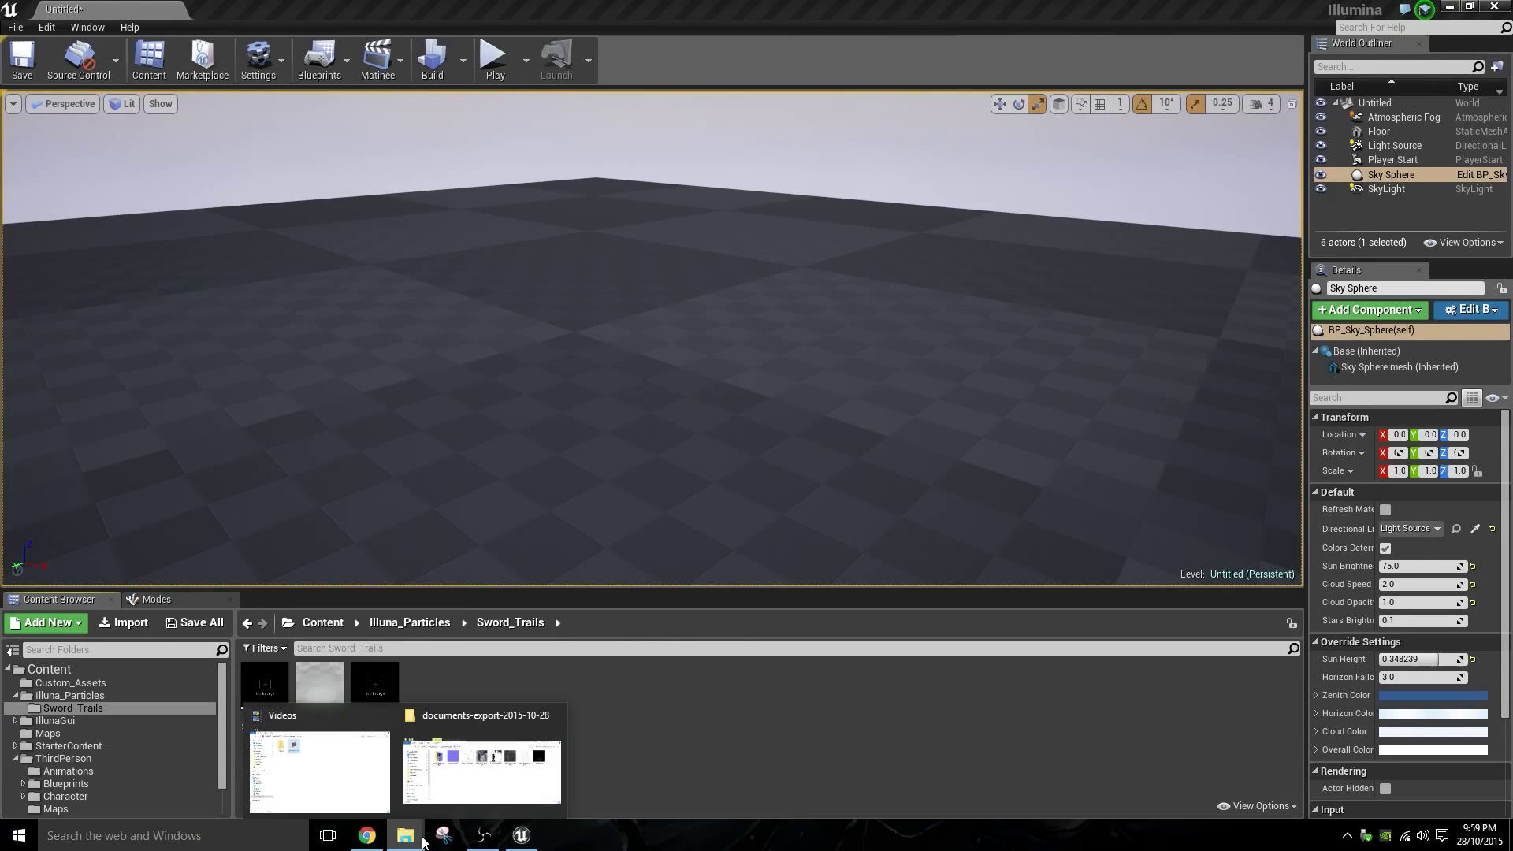
{"action": "left_click", "coordinate": [454, 778]}
{"action": "left_click_drag", "start_coordinate": [811, 158], "coordinate": [658, 678]}
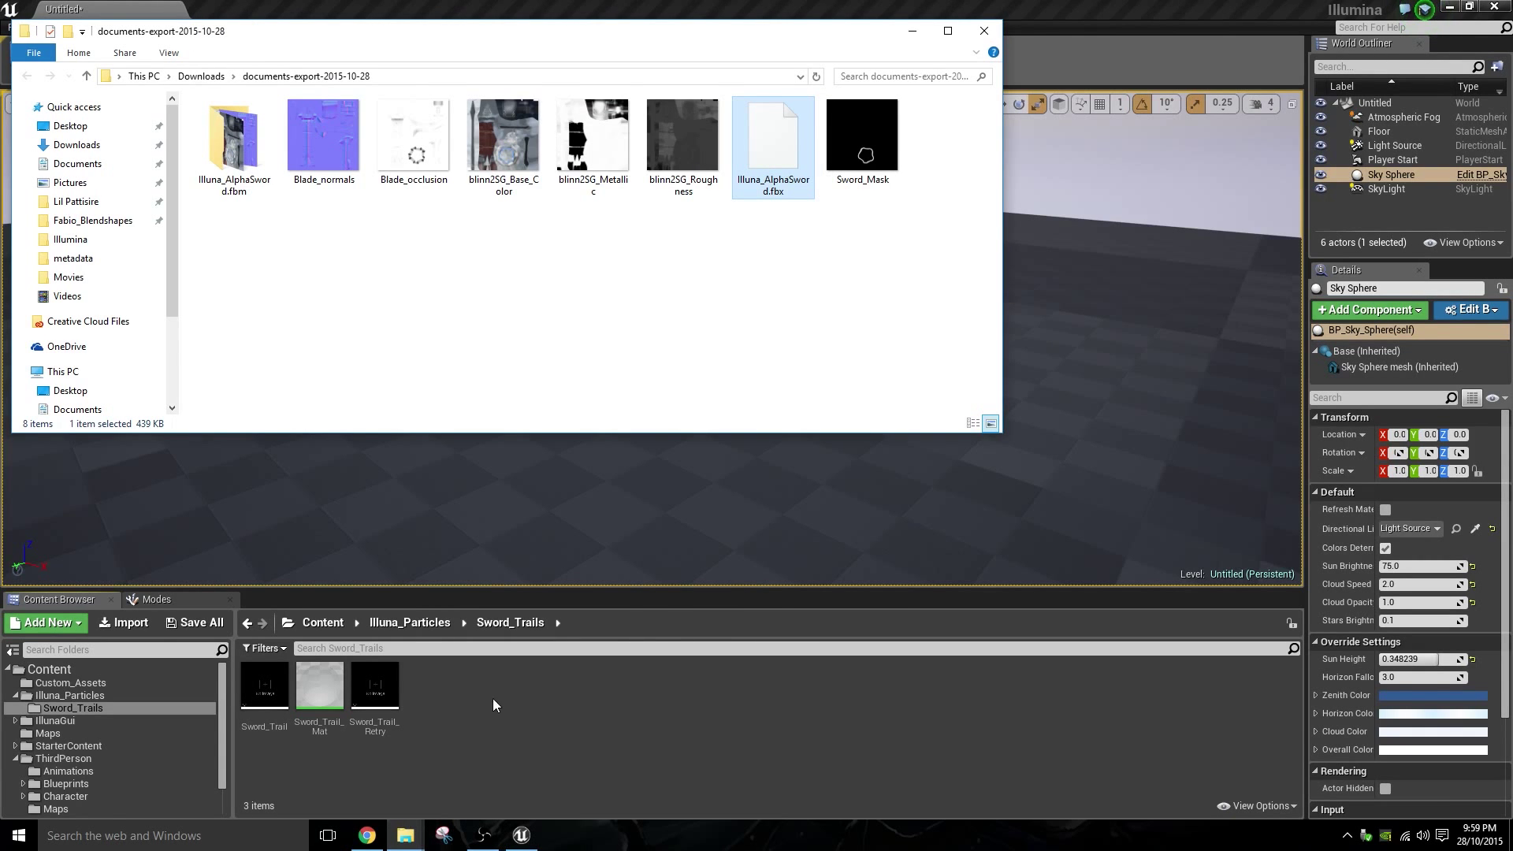
- Import Illuna_AlphaSword.fbx into the Sword_Trails folder as a skeletal mesh with its animations, keeping the offered FBX import options
{"action": "right_click", "coordinate": [519, 755]}
{"action": "left_click", "coordinate": [594, 439]}
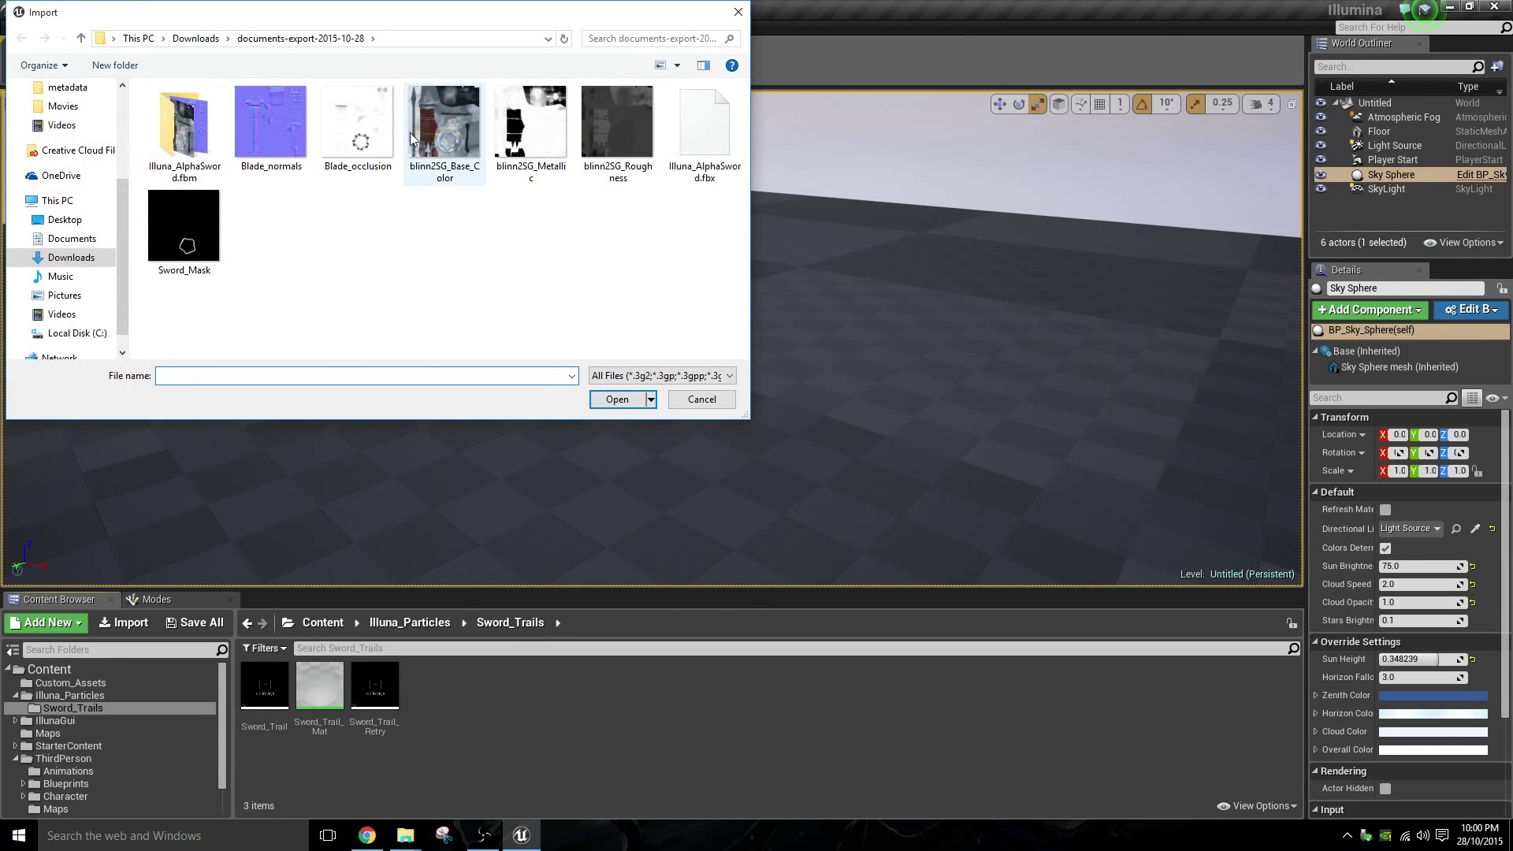
{"action": "double_click", "coordinate": [702, 150]}
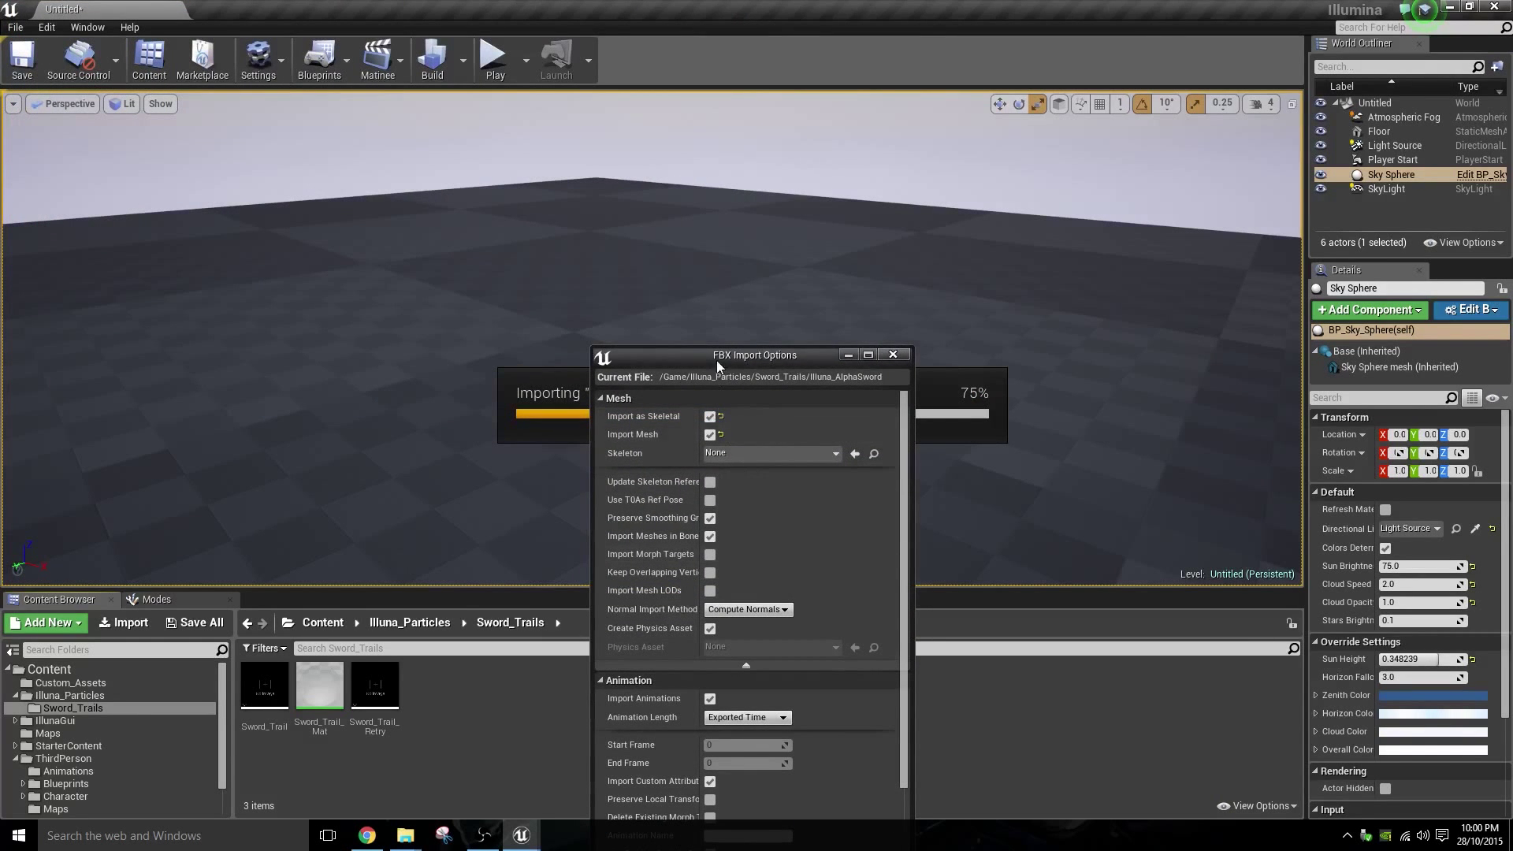
{"action": "left_click_drag", "start_coordinate": [680, 346], "coordinate": [278, 44]}
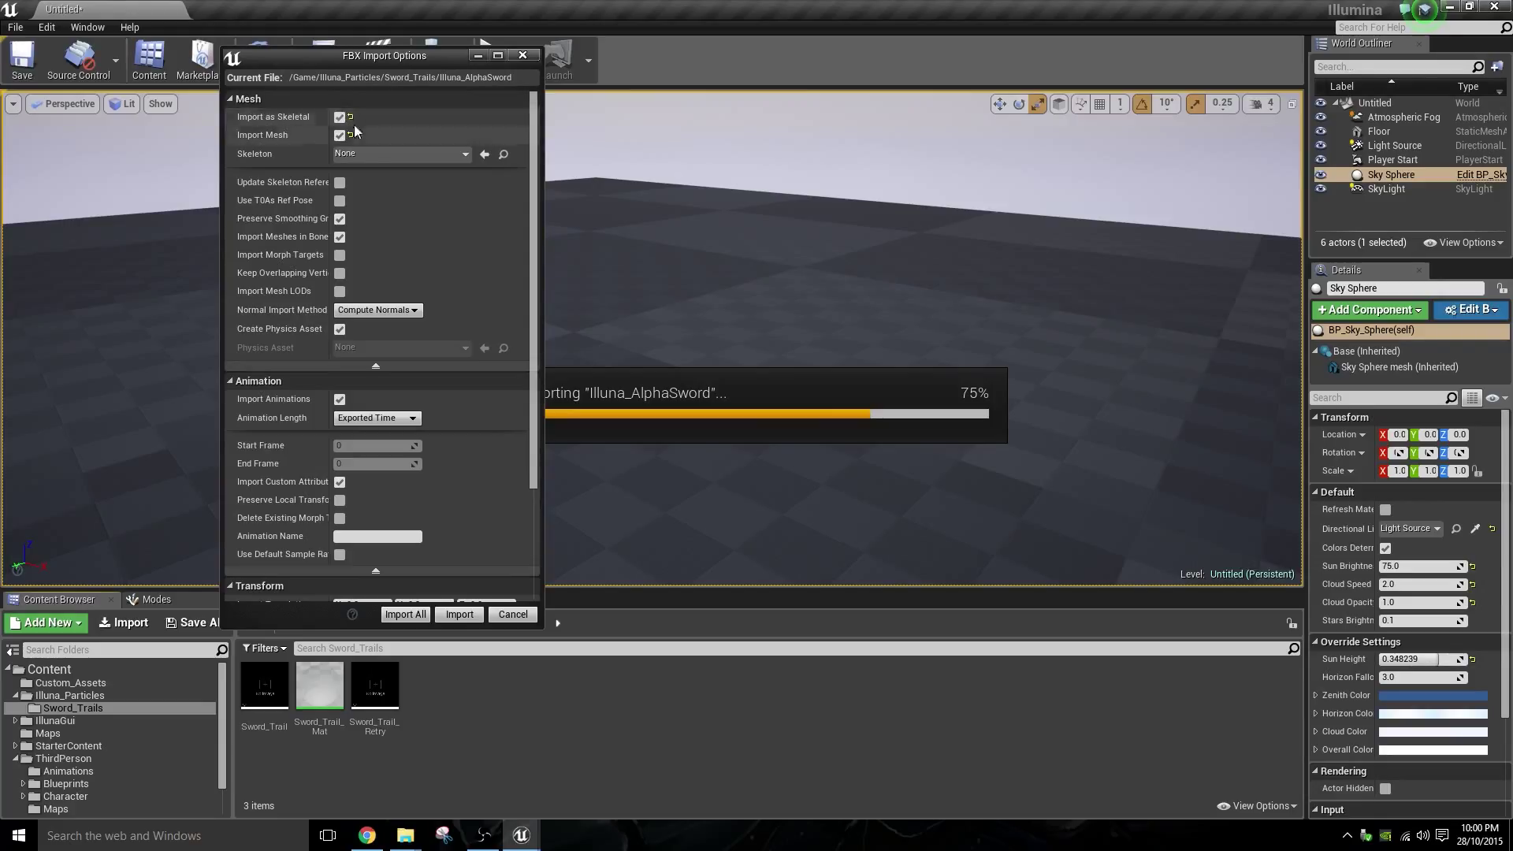
{"action": "scroll", "coordinate": [352, 425], "scroll_direction": "down", "scroll_amount": 3}
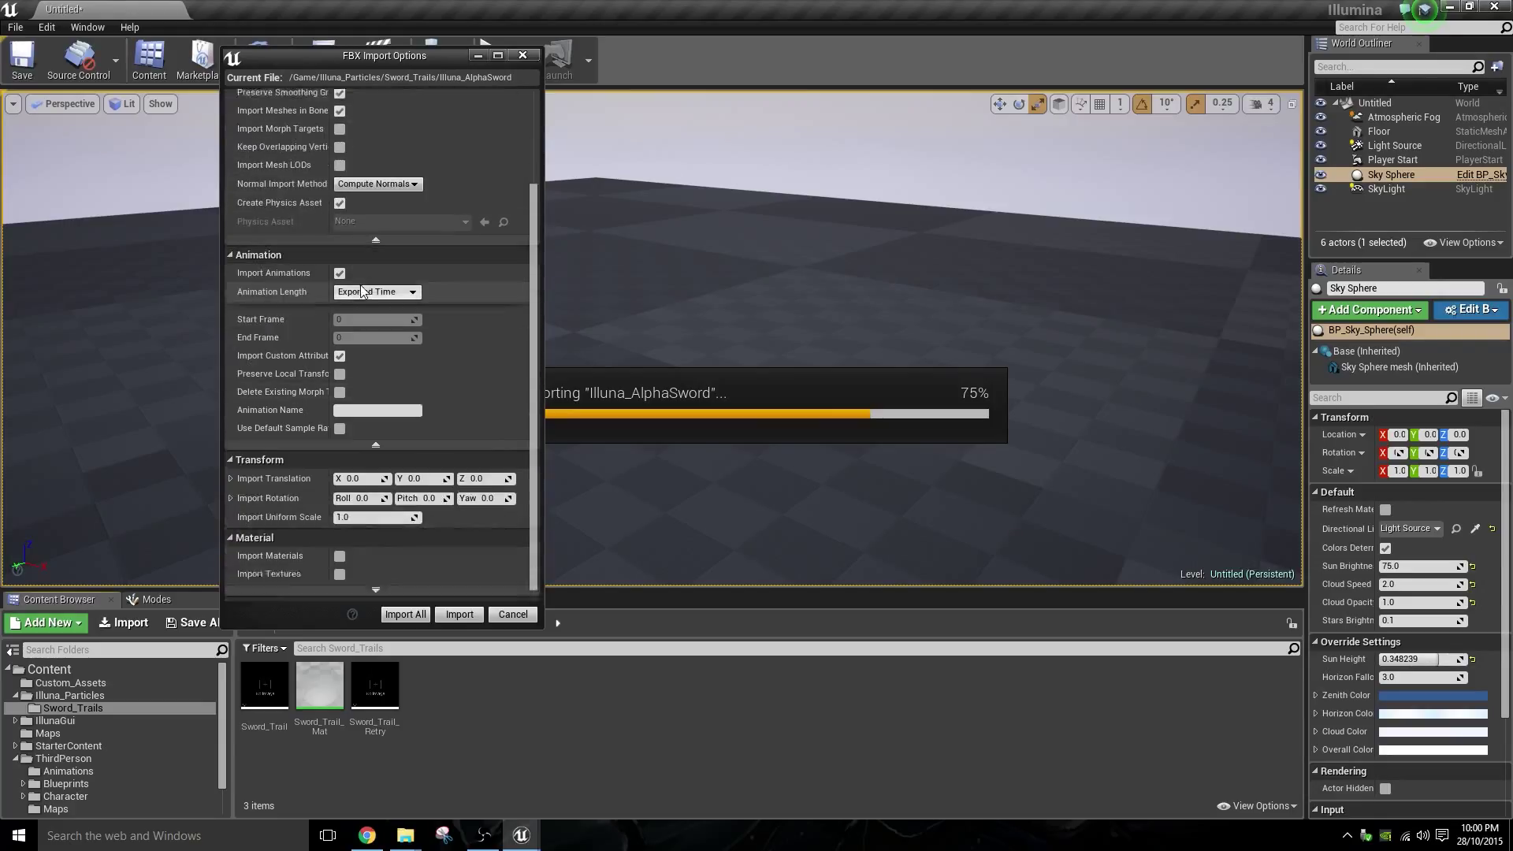
{"action": "left_click", "coordinate": [470, 612]}
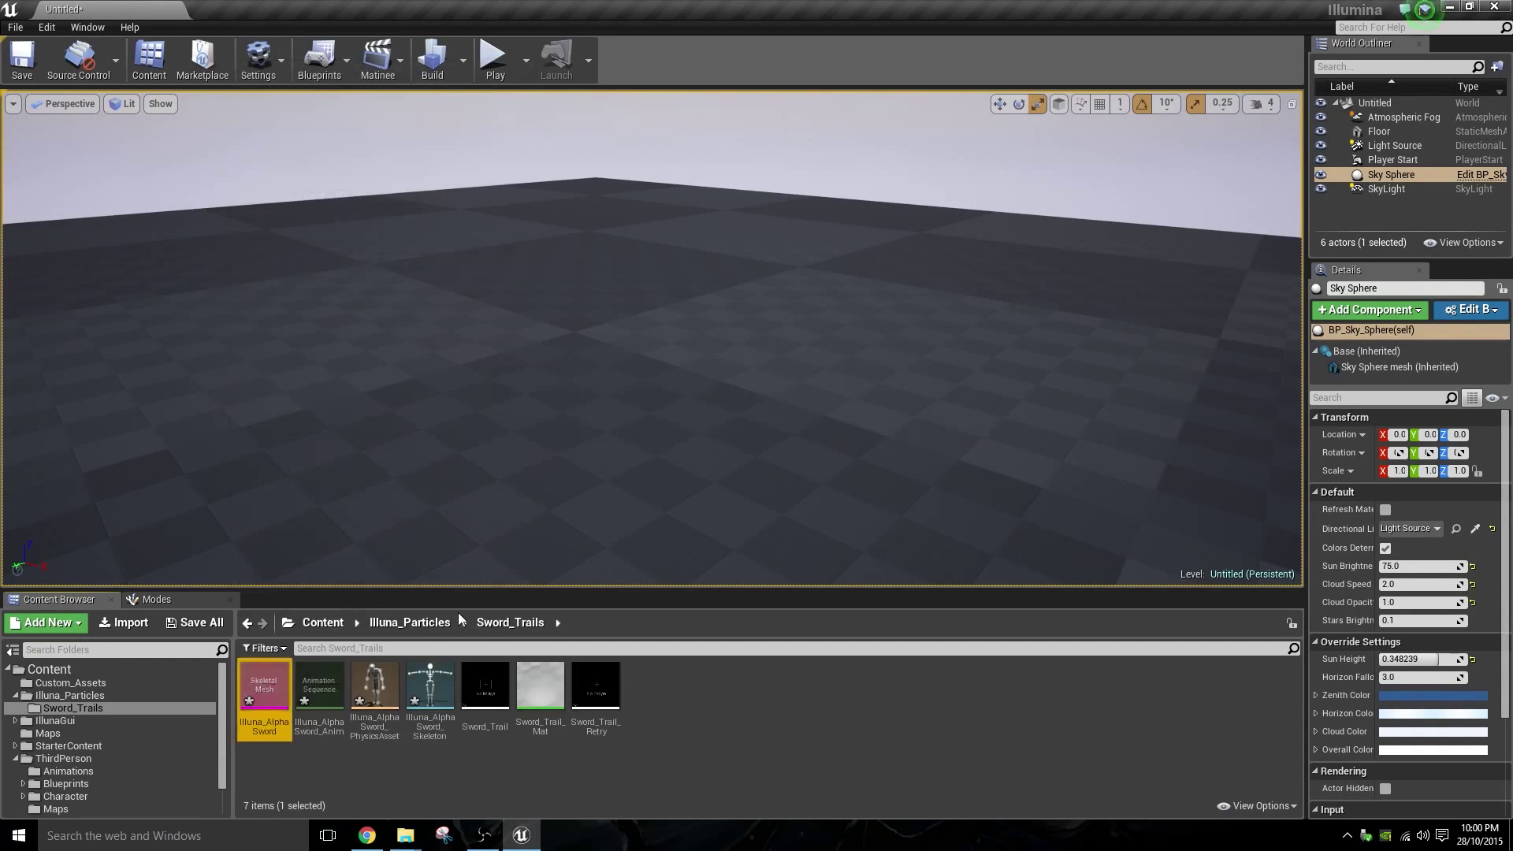
{"action": "left_click", "coordinate": [428, 776]}
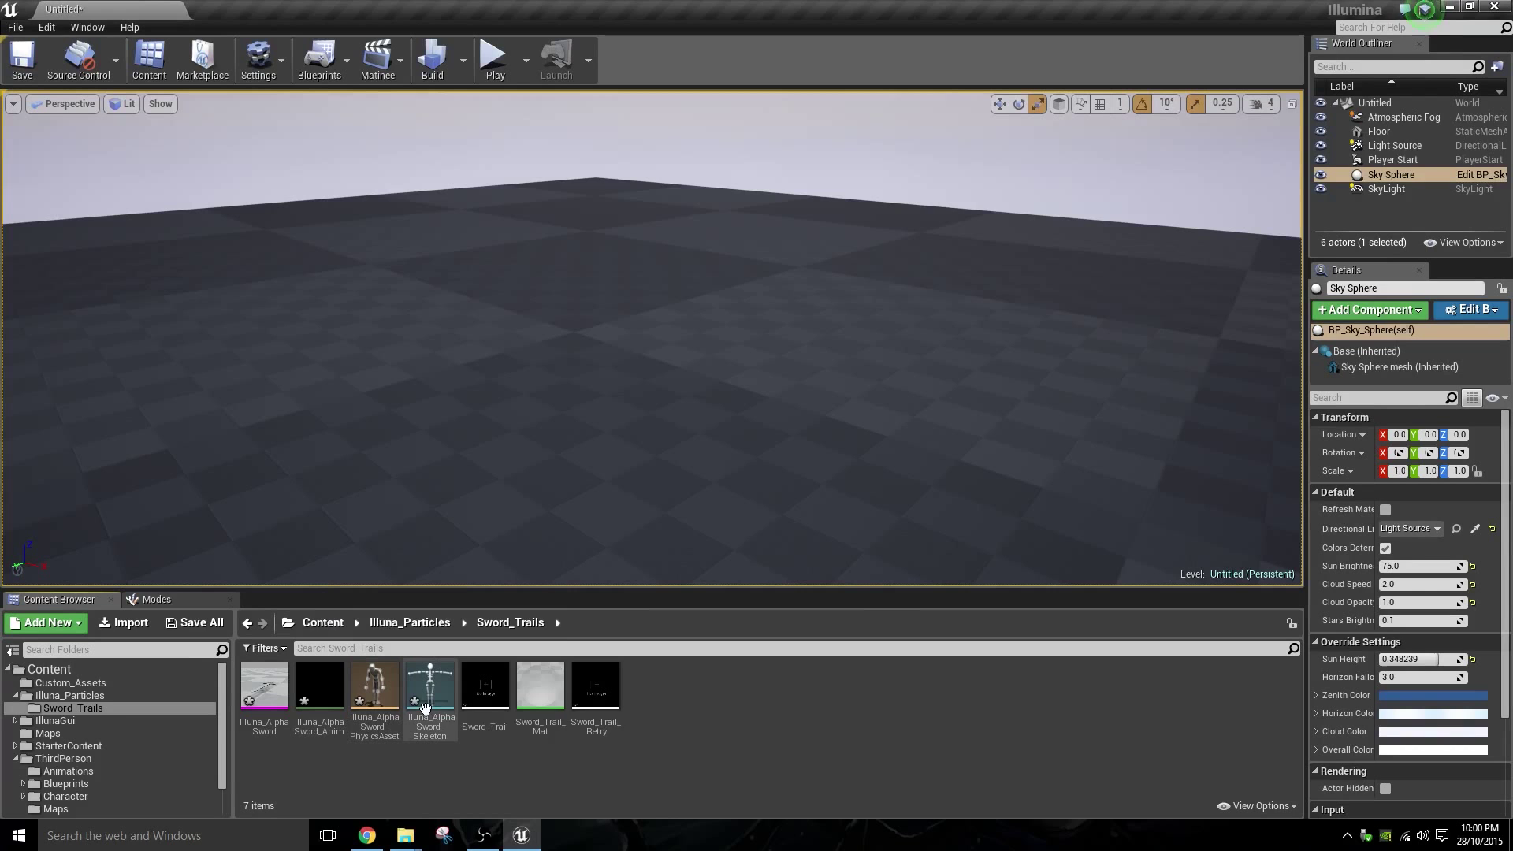
- Open the Illuna_AlphaSword skeletal mesh and view the whole sword from above in the preview
{"action": "double_click", "coordinate": [265, 694]}
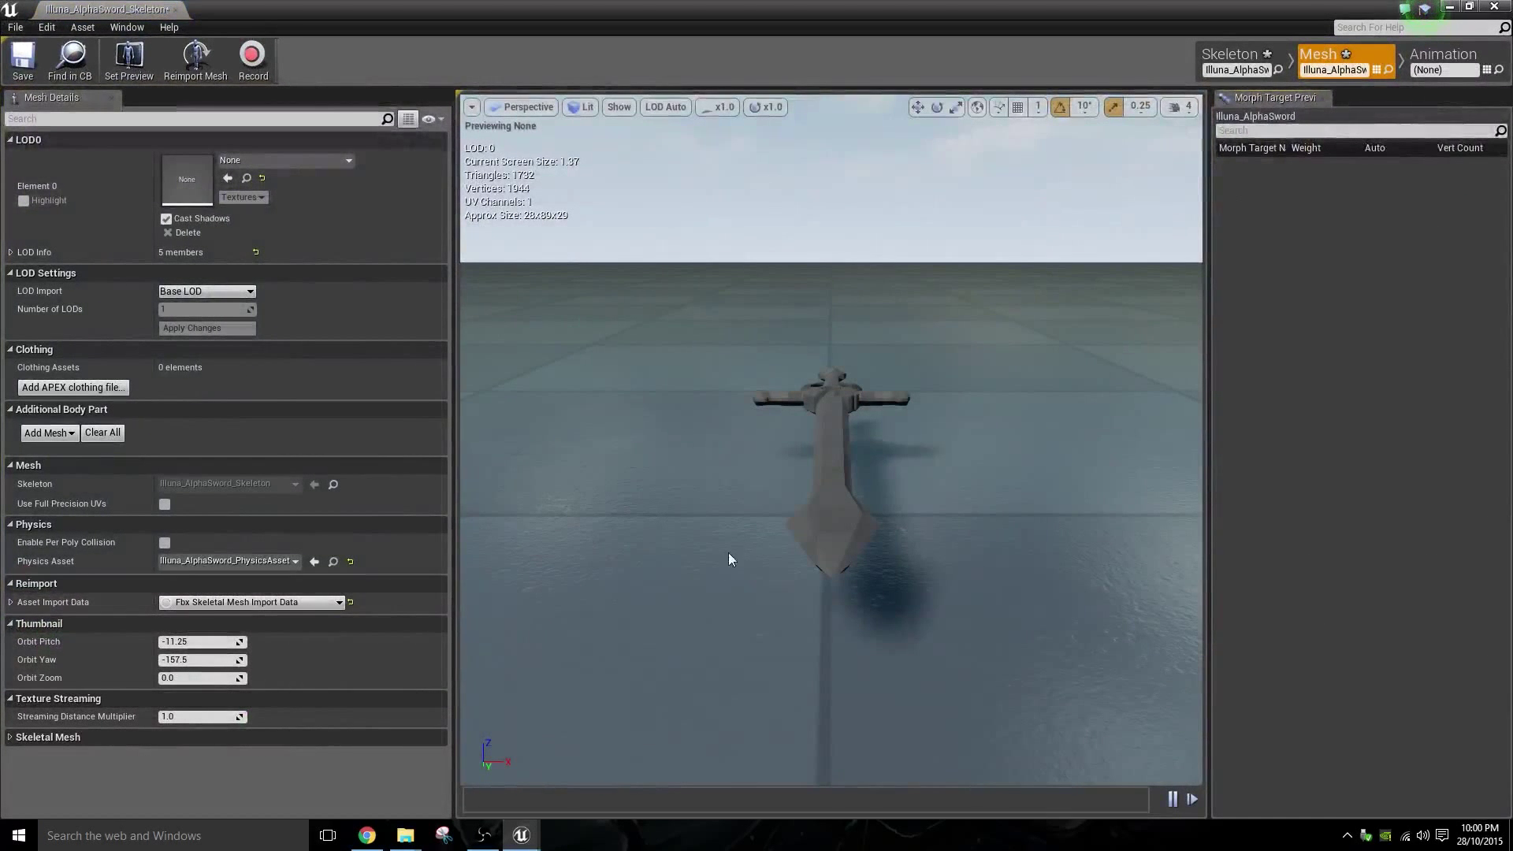
{"action": "right_click_drag", "start_coordinate": [831, 504], "coordinate": [840, 466]}
{"action": "key", "text": "w"}
{"action": "key", "text": "s"}
{"action": "key", "text": "w"}
{"action": "key", "text": "w"}
{"action": "key", "text": "d"}
{"action": "left_click", "coordinate": [863, 505]}
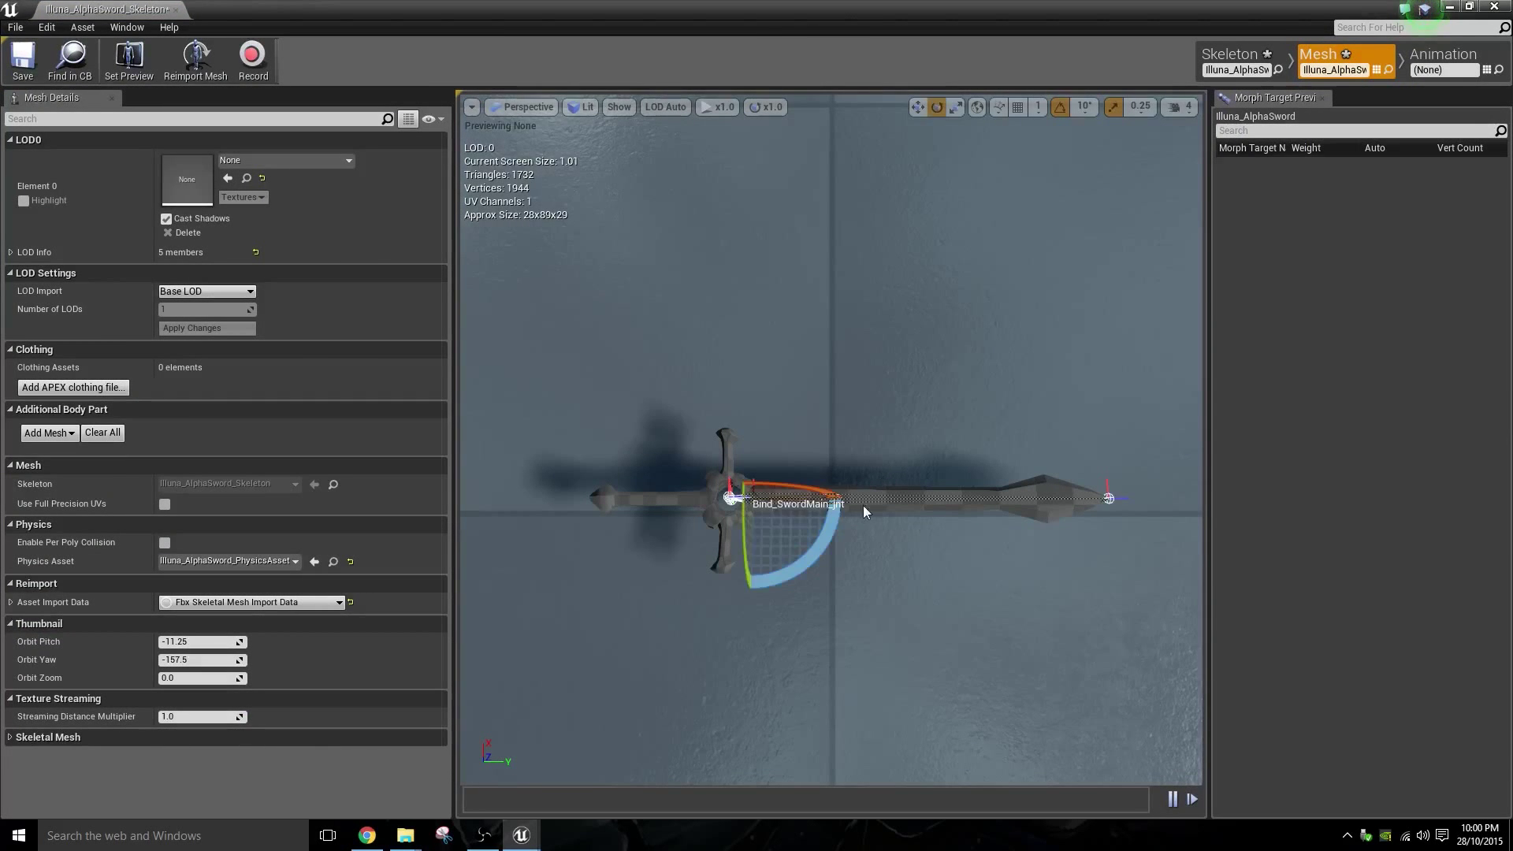
{"action": "left_click", "coordinate": [914, 459]}
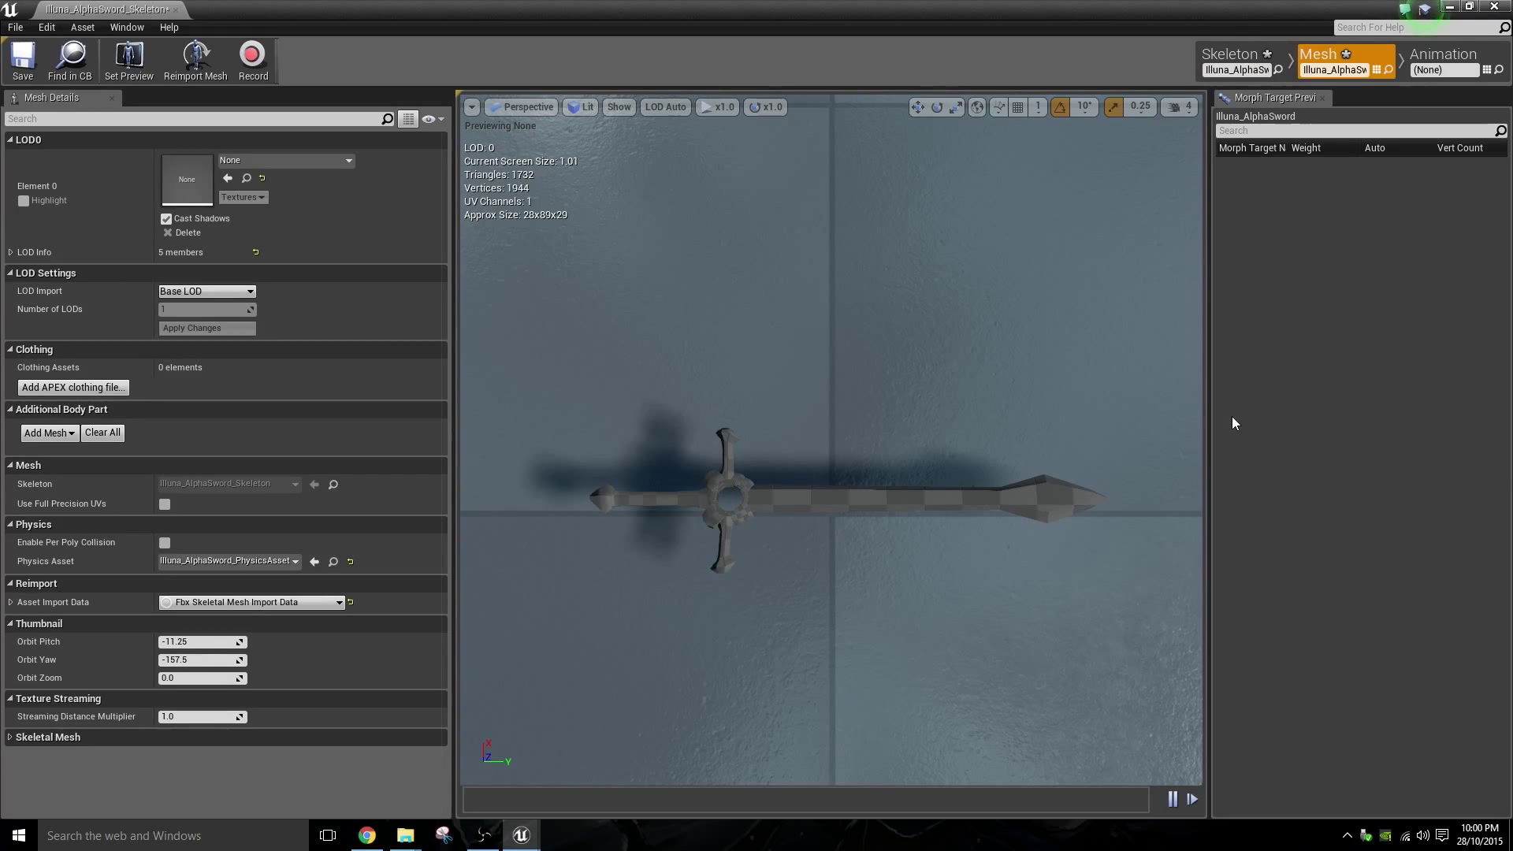
- Switch the sword asset from mesh to skeleton editing and inspect the Bind_SwordMain_jnt bone on the model
{"action": "left_click", "coordinate": [1238, 63]}
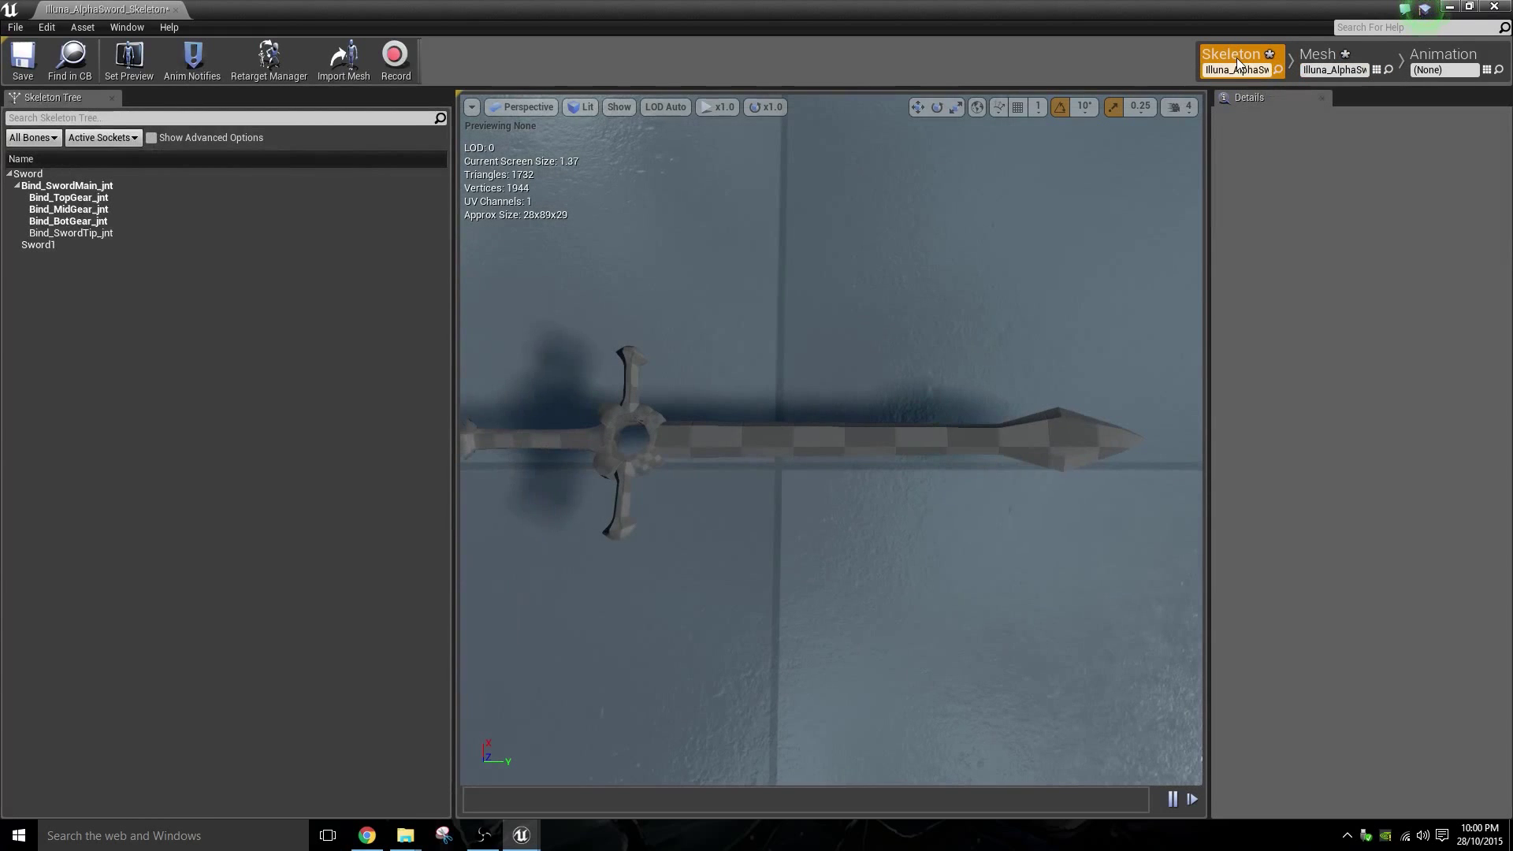
{"action": "scroll", "coordinate": [777, 504], "scroll_direction": "down", "scroll_amount": 3}
{"action": "scroll", "coordinate": [779, 511], "scroll_direction": "up", "scroll_amount": 3}
{"action": "left_click", "coordinate": [1324, 59]}
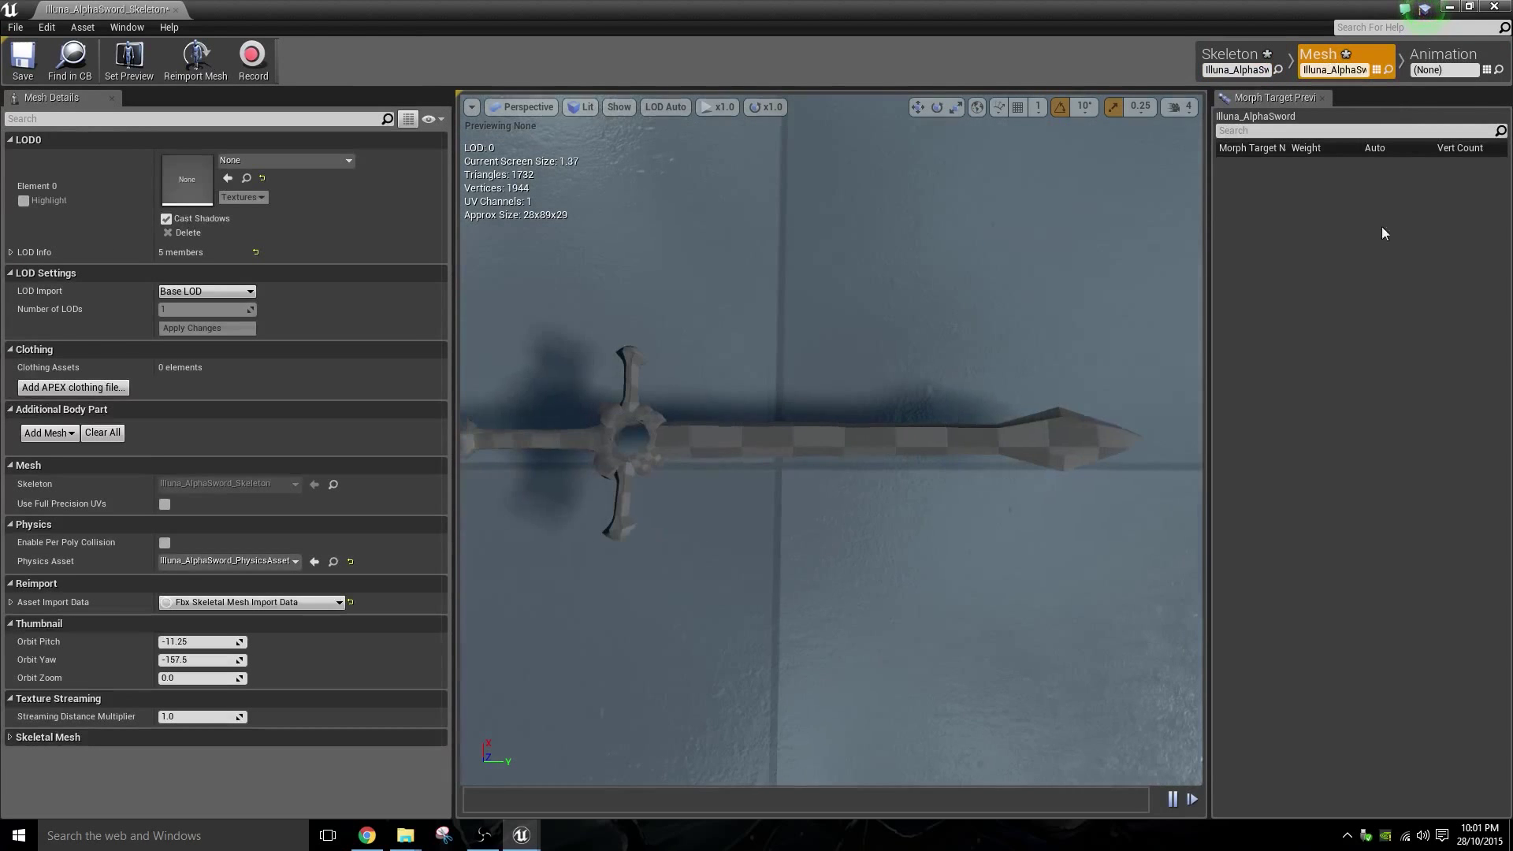
{"action": "left_click", "coordinate": [1246, 63]}
{"action": "left_click_drag", "start_coordinate": [751, 471], "coordinate": [717, 471]}
{"action": "left_click", "coordinate": [752, 471]}
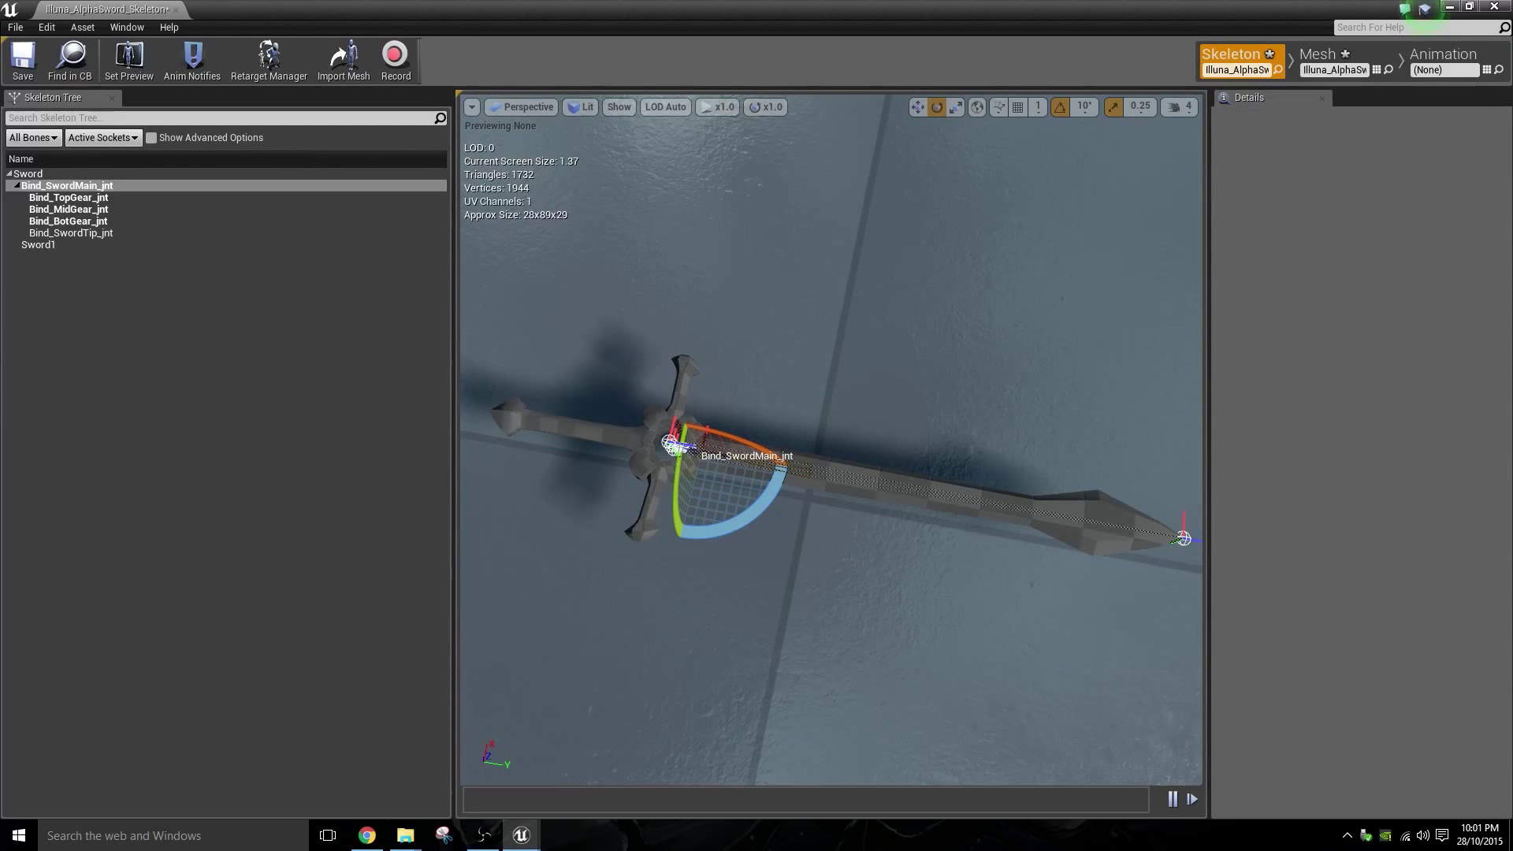
{"action": "left_click_drag", "start_coordinate": [891, 390], "coordinate": [834, 524]}
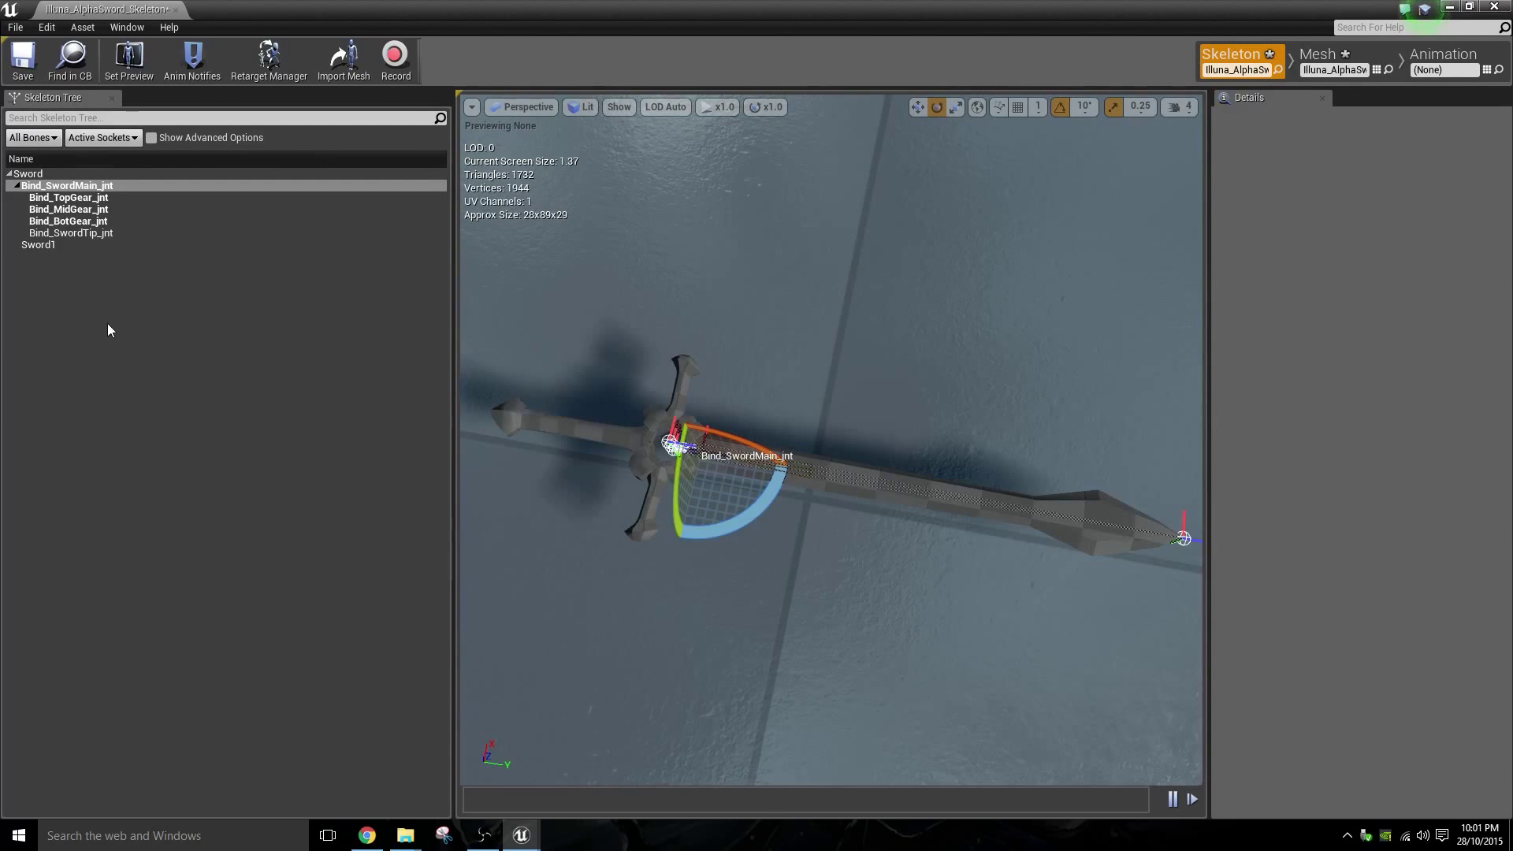
{"action": "left_click", "coordinate": [108, 325]}
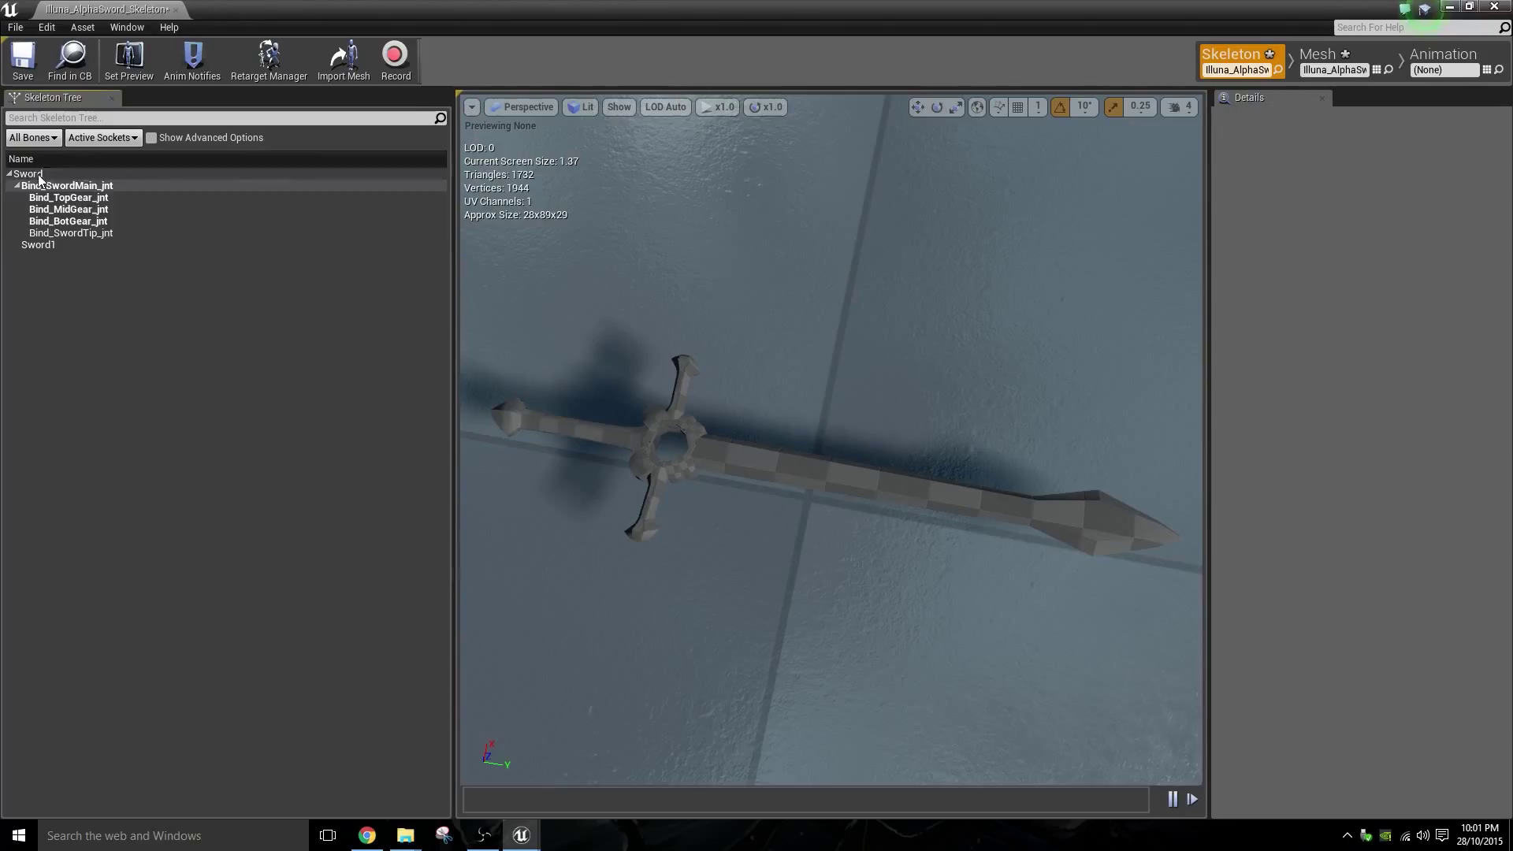
- Examine where the main, top gear and sword tip bones sit on the sword, and clear the selection
{"action": "left_click", "coordinate": [806, 470]}
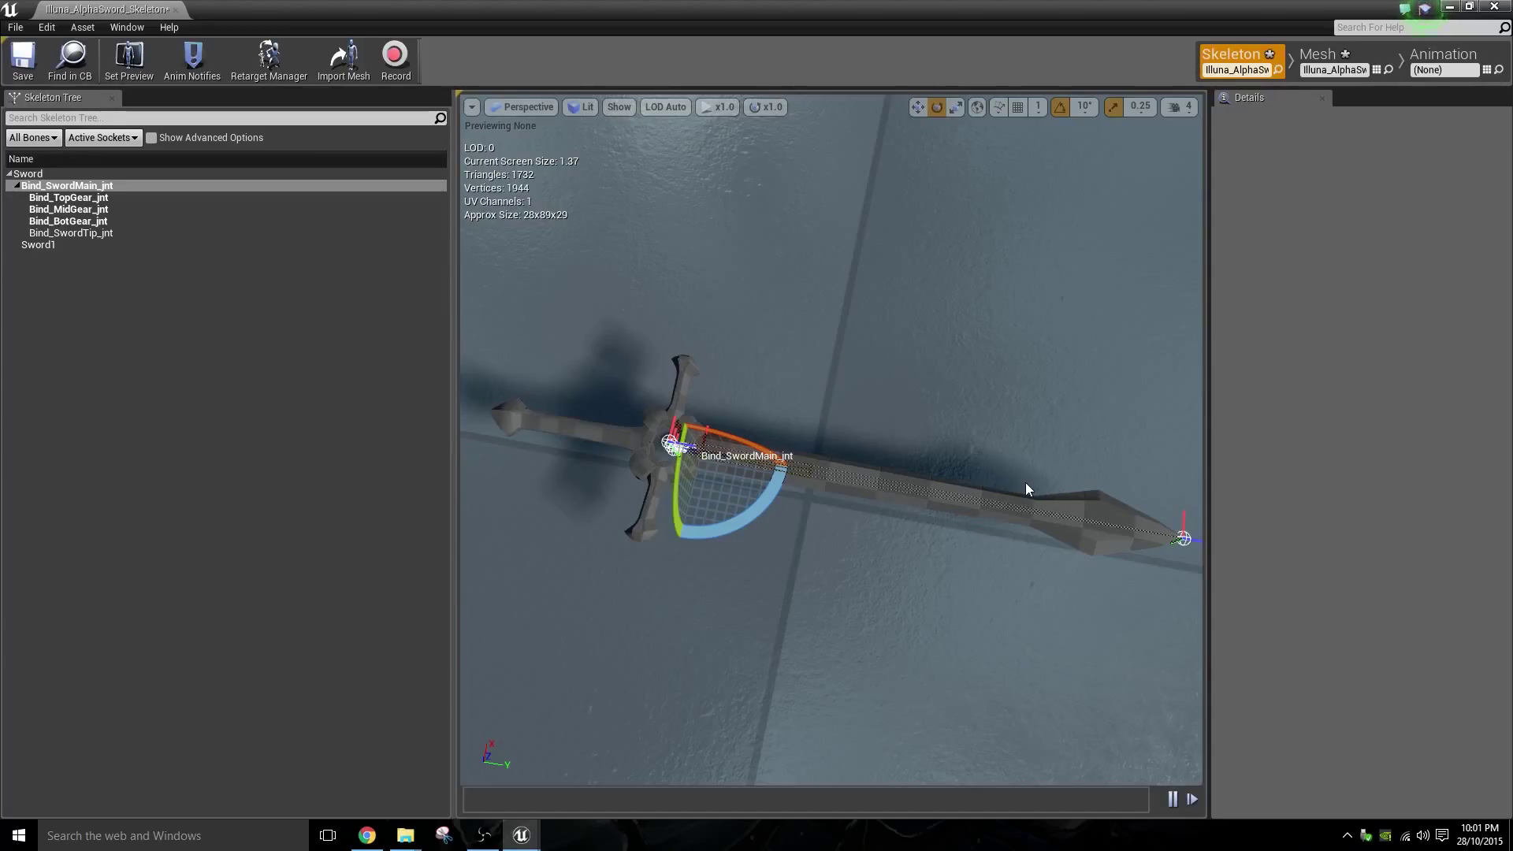
{"action": "left_click", "coordinate": [84, 329]}
{"action": "left_click", "coordinate": [79, 198]}
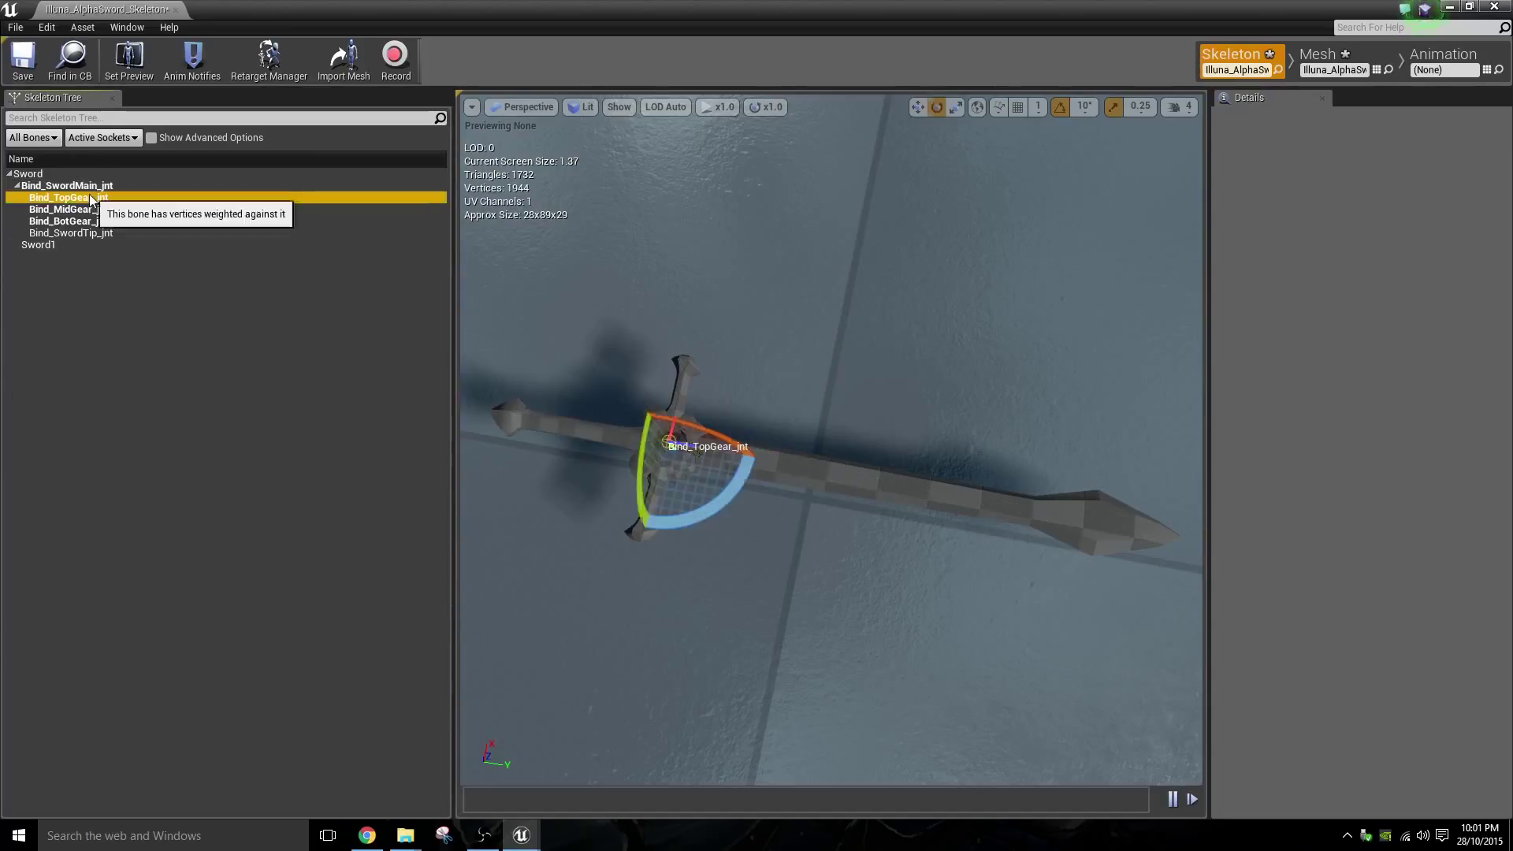
{"action": "left_click", "coordinate": [66, 232]}
{"action": "left_click", "coordinate": [194, 386]}
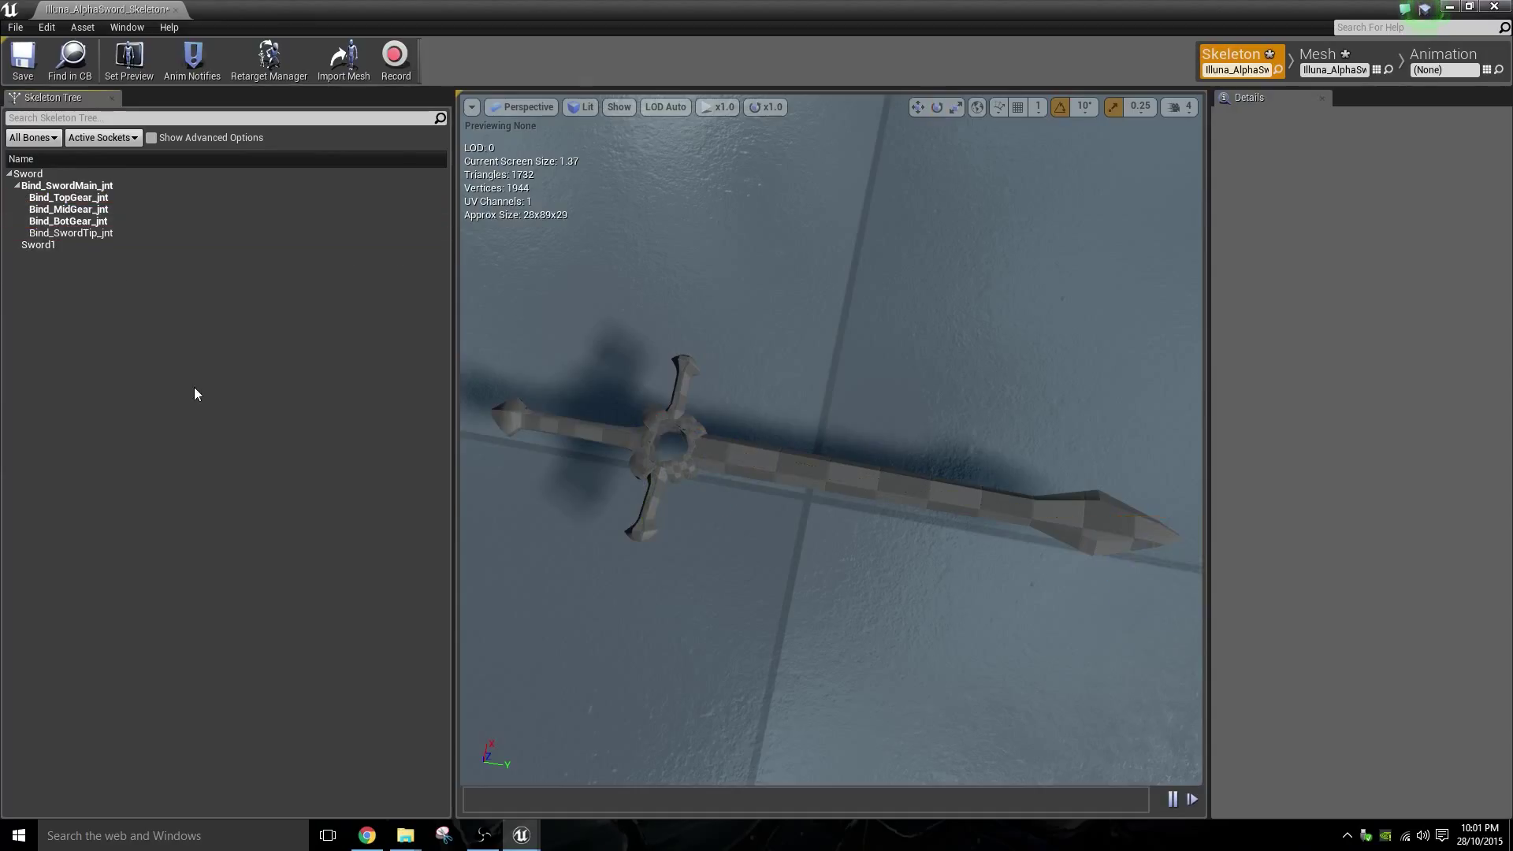
{"action": "right_click", "coordinate": [50, 257]}
{"action": "left_click", "coordinate": [41, 329]}
{"action": "left_click", "coordinate": [103, 138]}
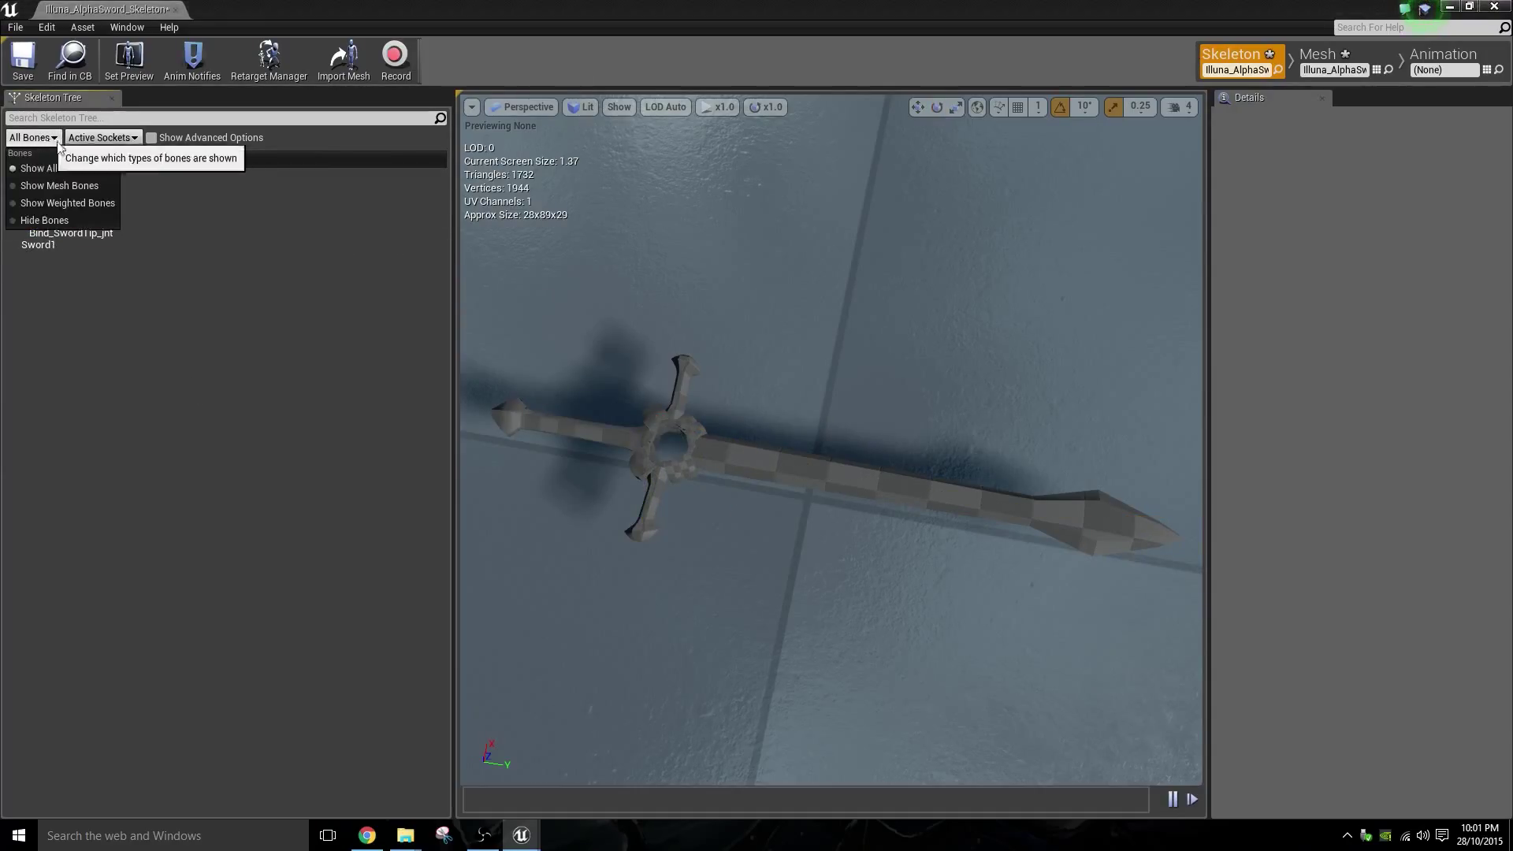
{"action": "left_click", "coordinate": [210, 125]}
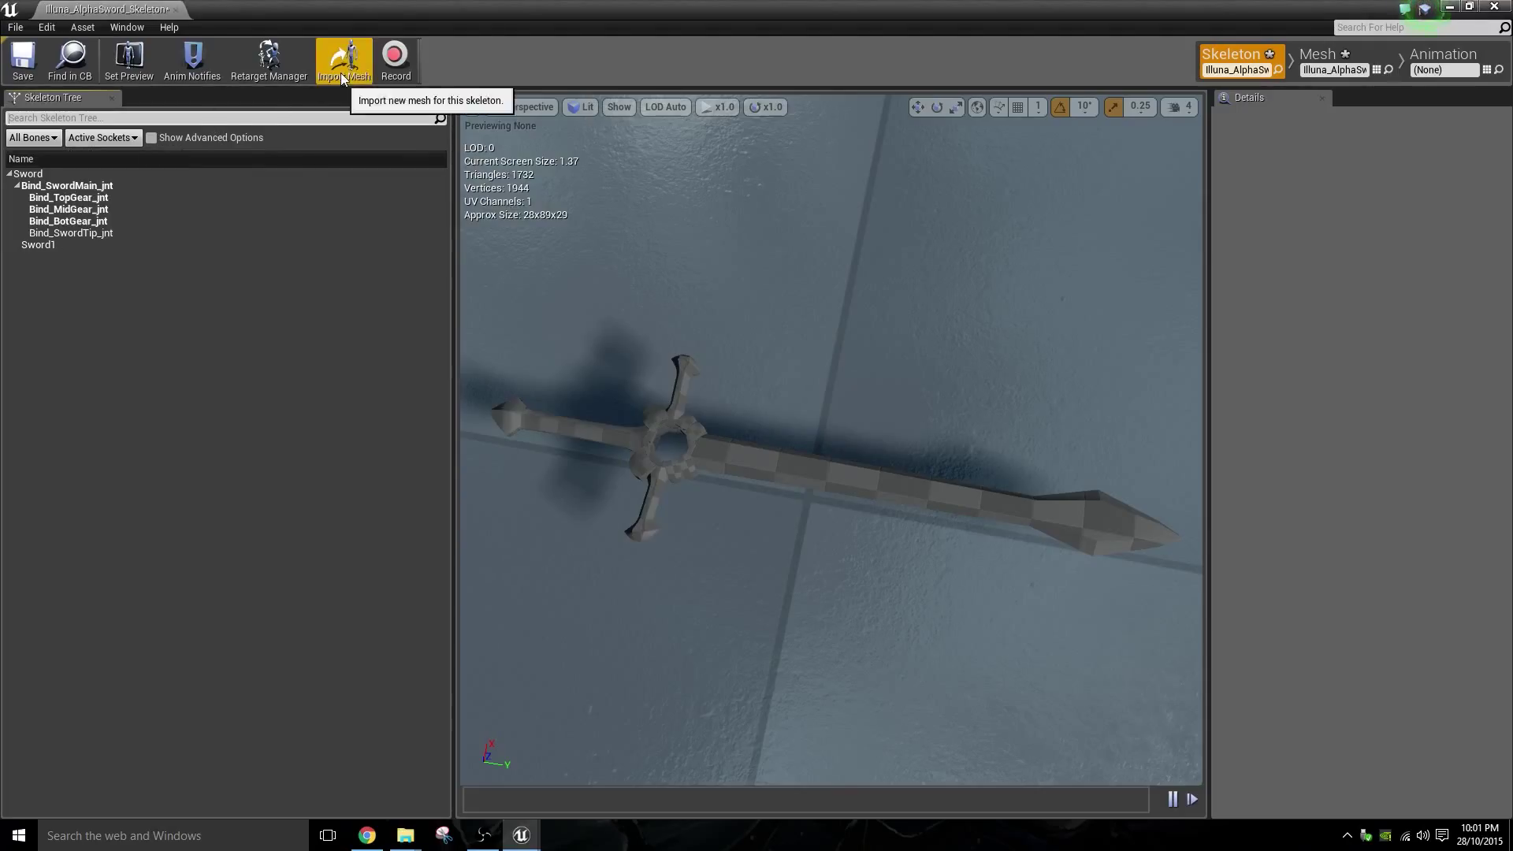
- Add a socket to the Sword root bone and name it Tutorial_Socket
{"action": "left_click", "coordinate": [45, 245]}
{"action": "left_click", "coordinate": [36, 174]}
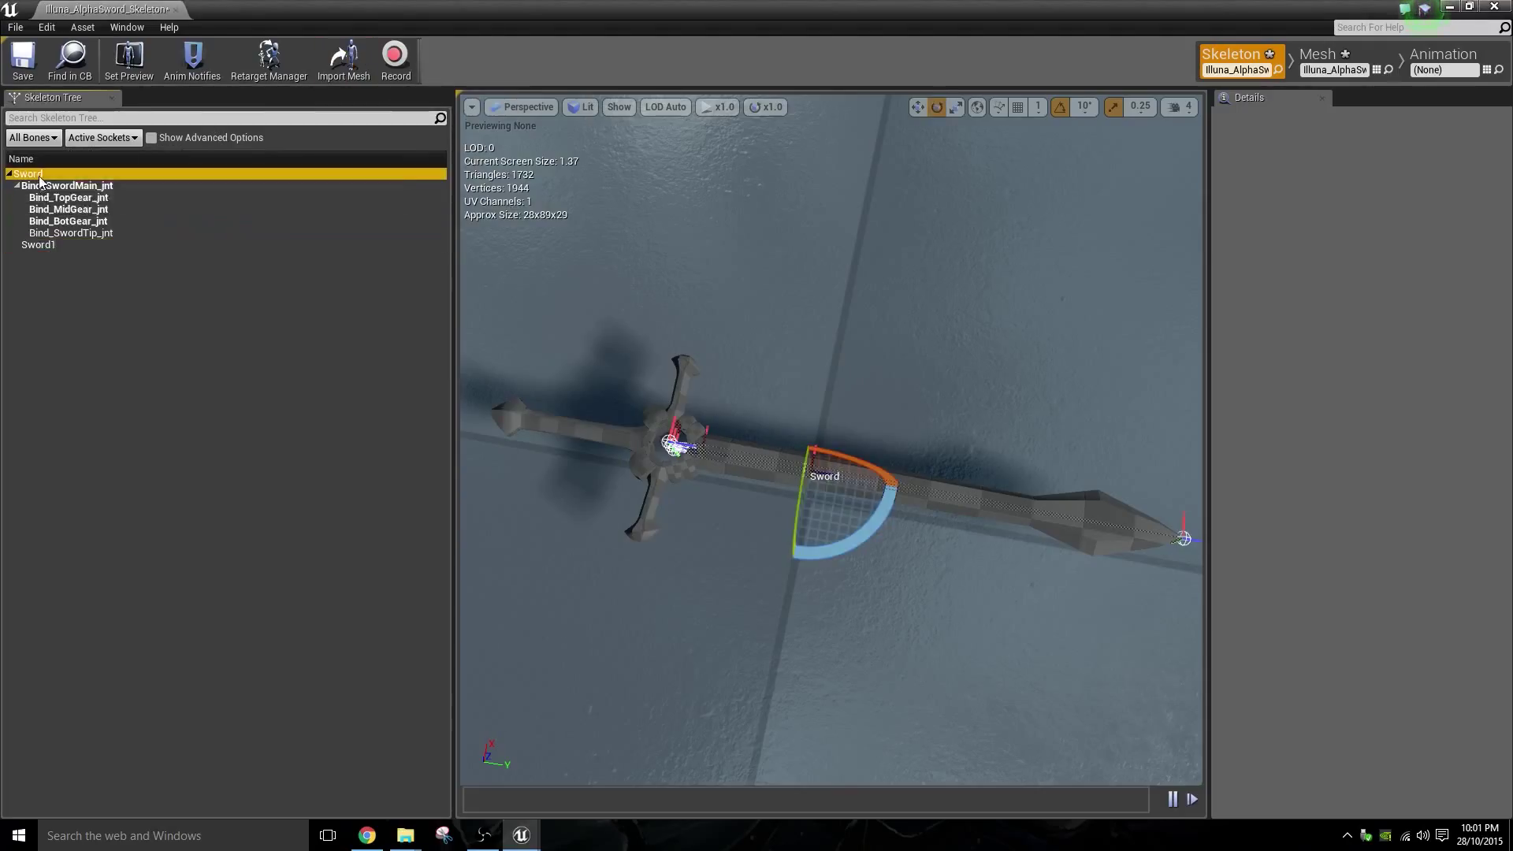
{"action": "right_click", "coordinate": [38, 175]}
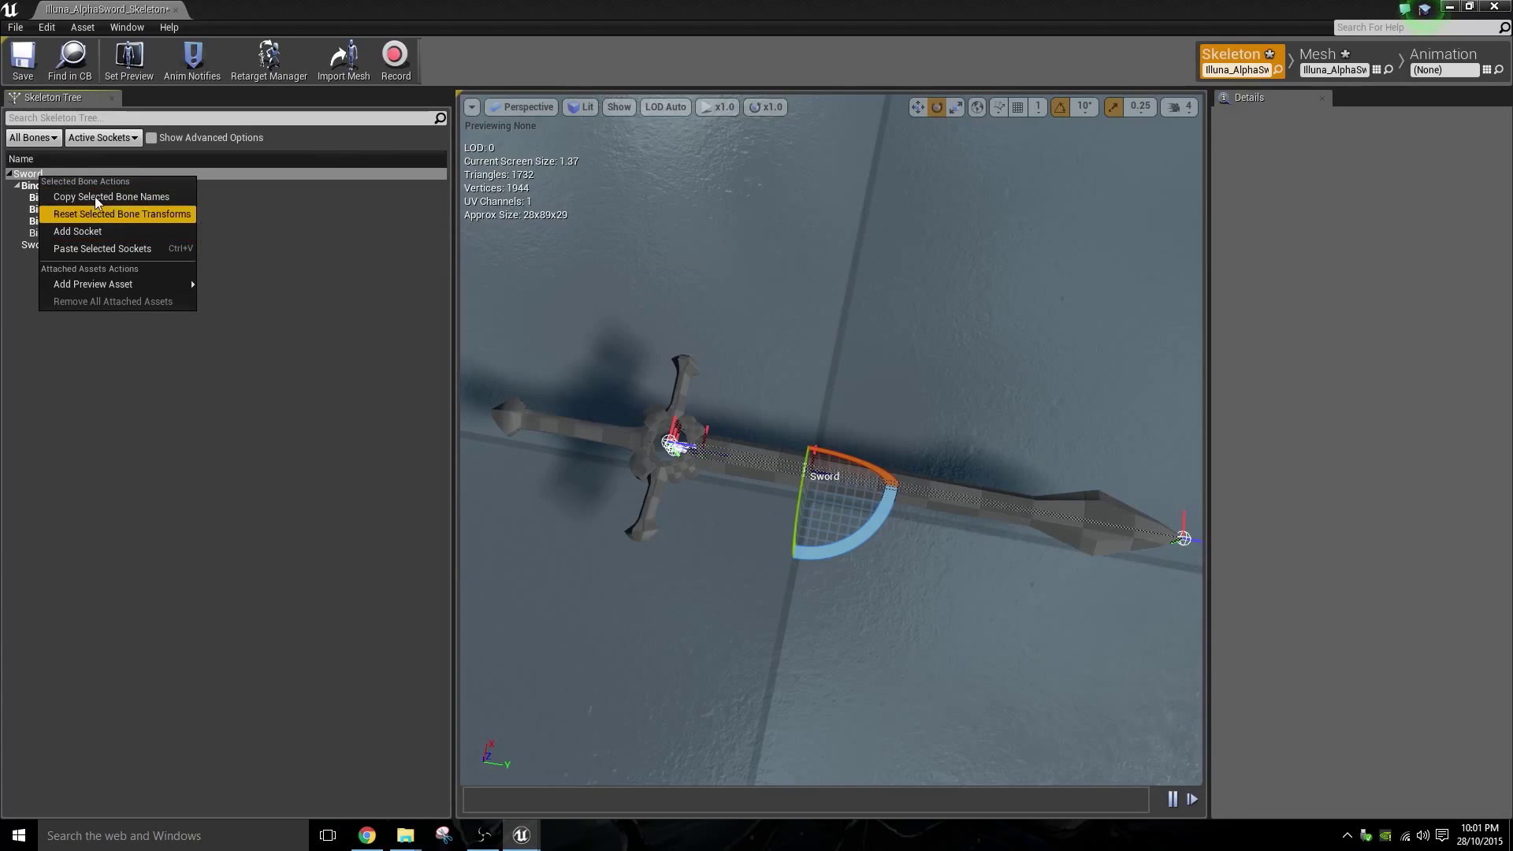
{"action": "left_click", "coordinate": [36, 174]}
{"action": "right_click", "coordinate": [36, 176]}
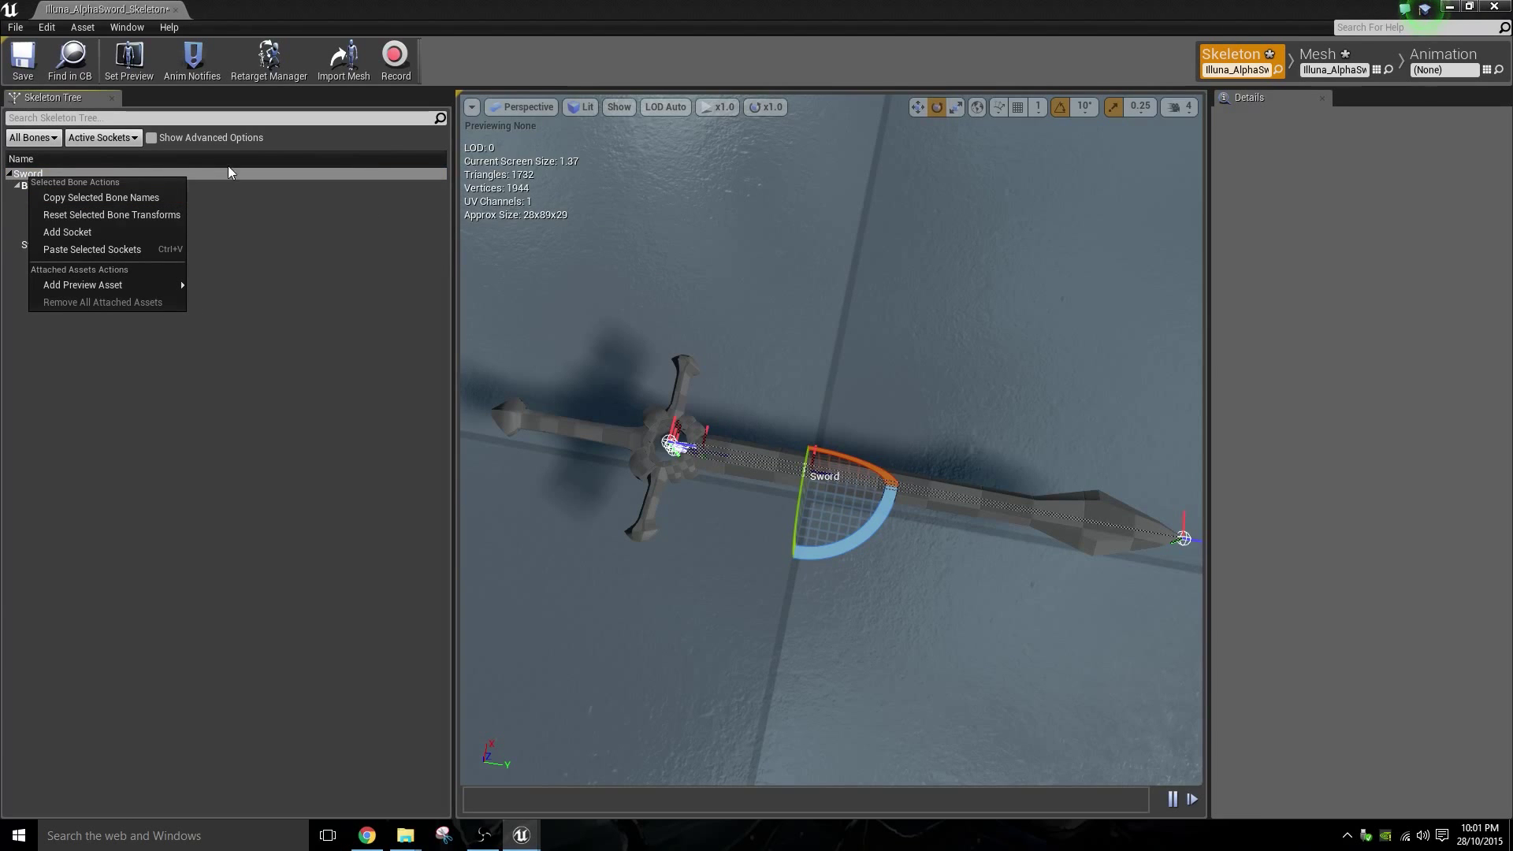
{"action": "left_click", "coordinate": [65, 231]}
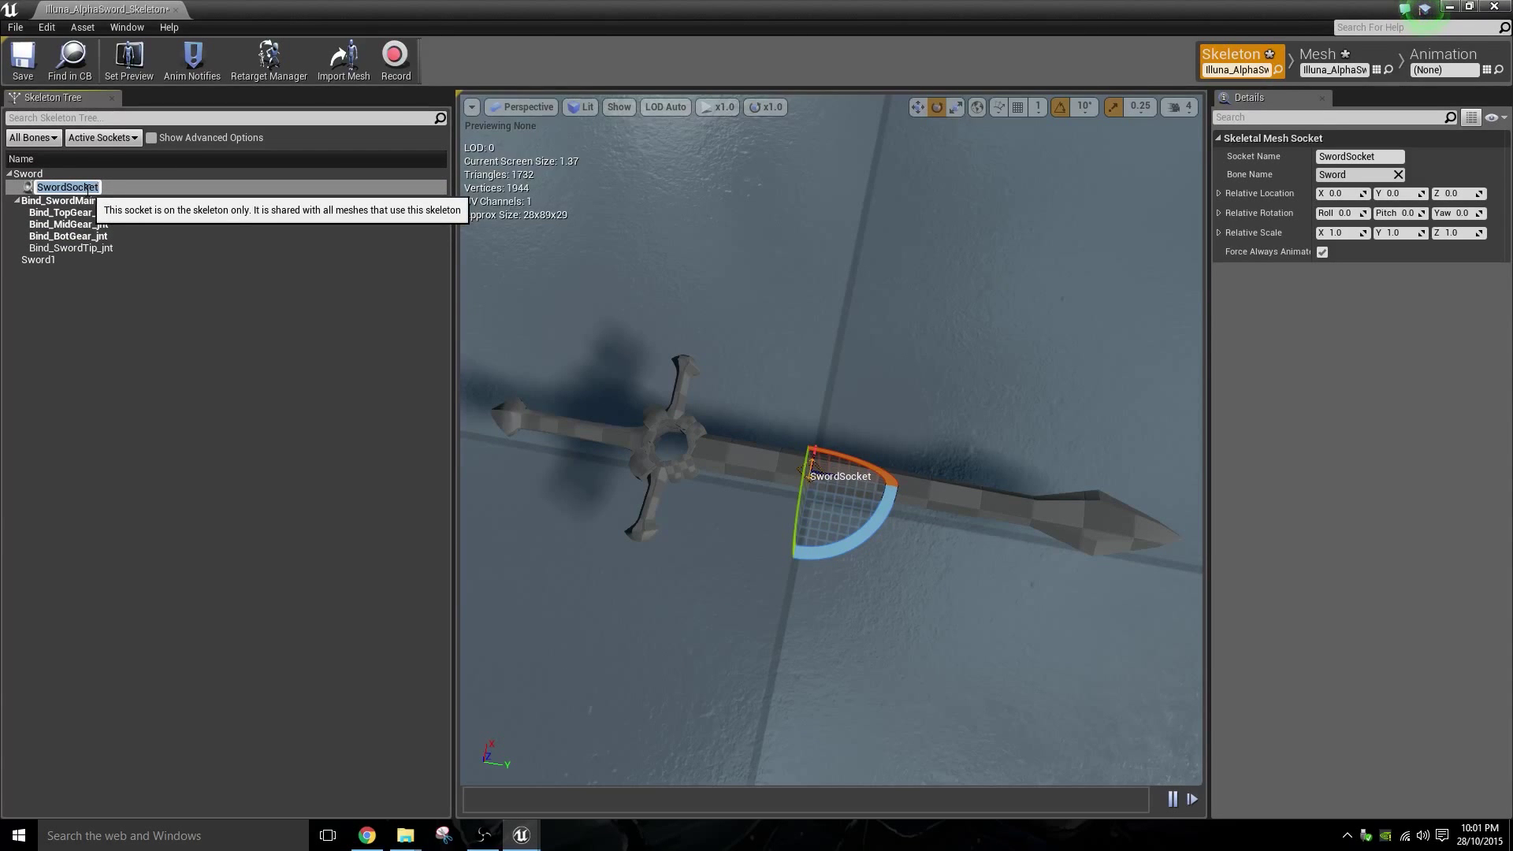
{"action": "type", "text": "Tutor"}
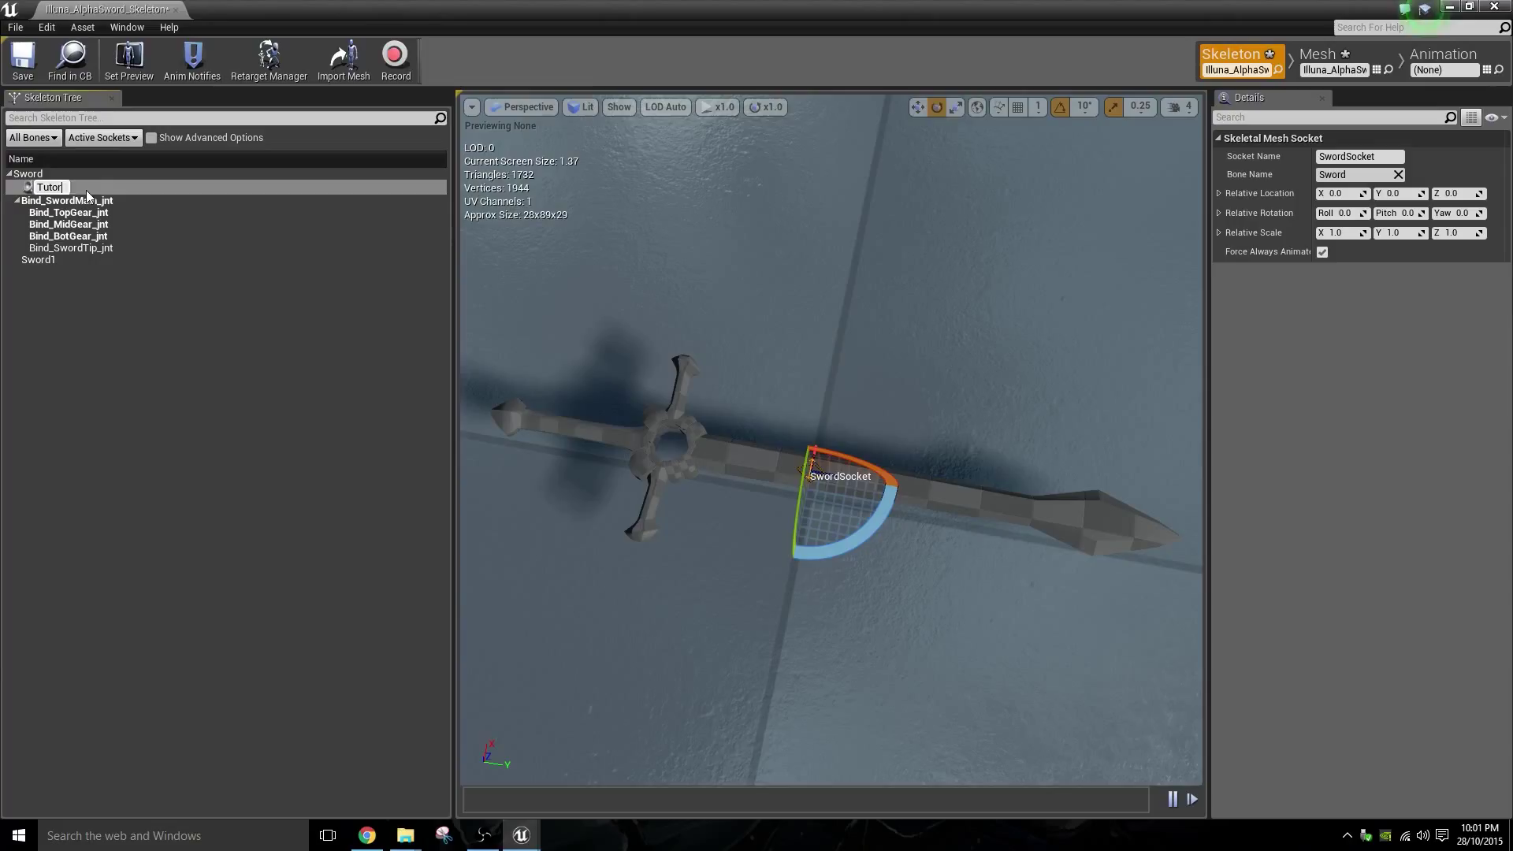
{"action": "type", "text": "ial_Socket"}
{"action": "key", "text": "Return"}
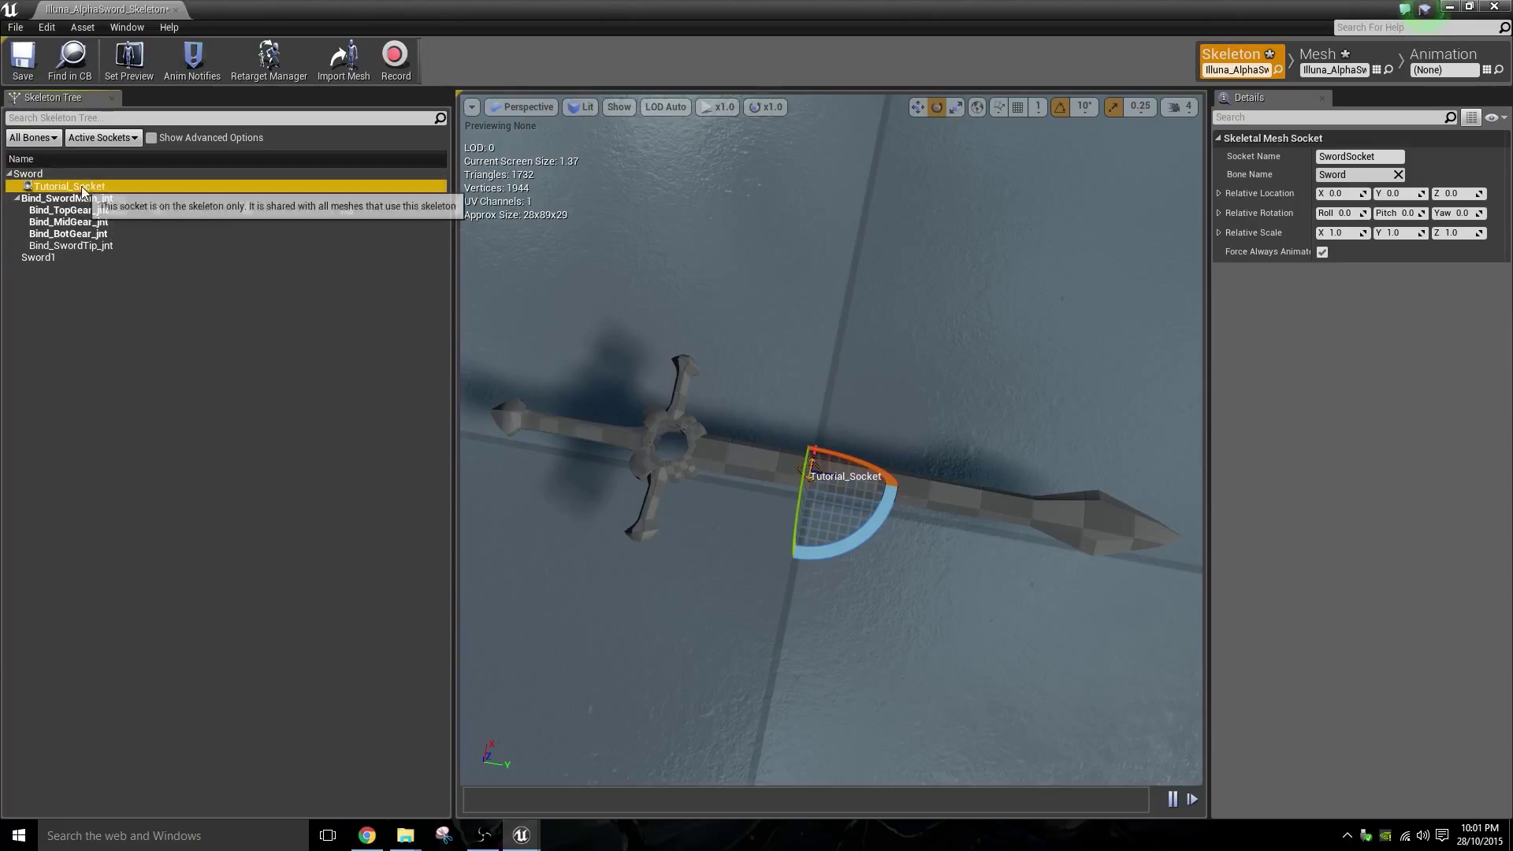
- Move Tutorial_Socket along the blade to its base beside the guard, at about -17.87 on Z
{"action": "left_click", "coordinate": [83, 186]}
{"action": "type", "text": "wwe"}
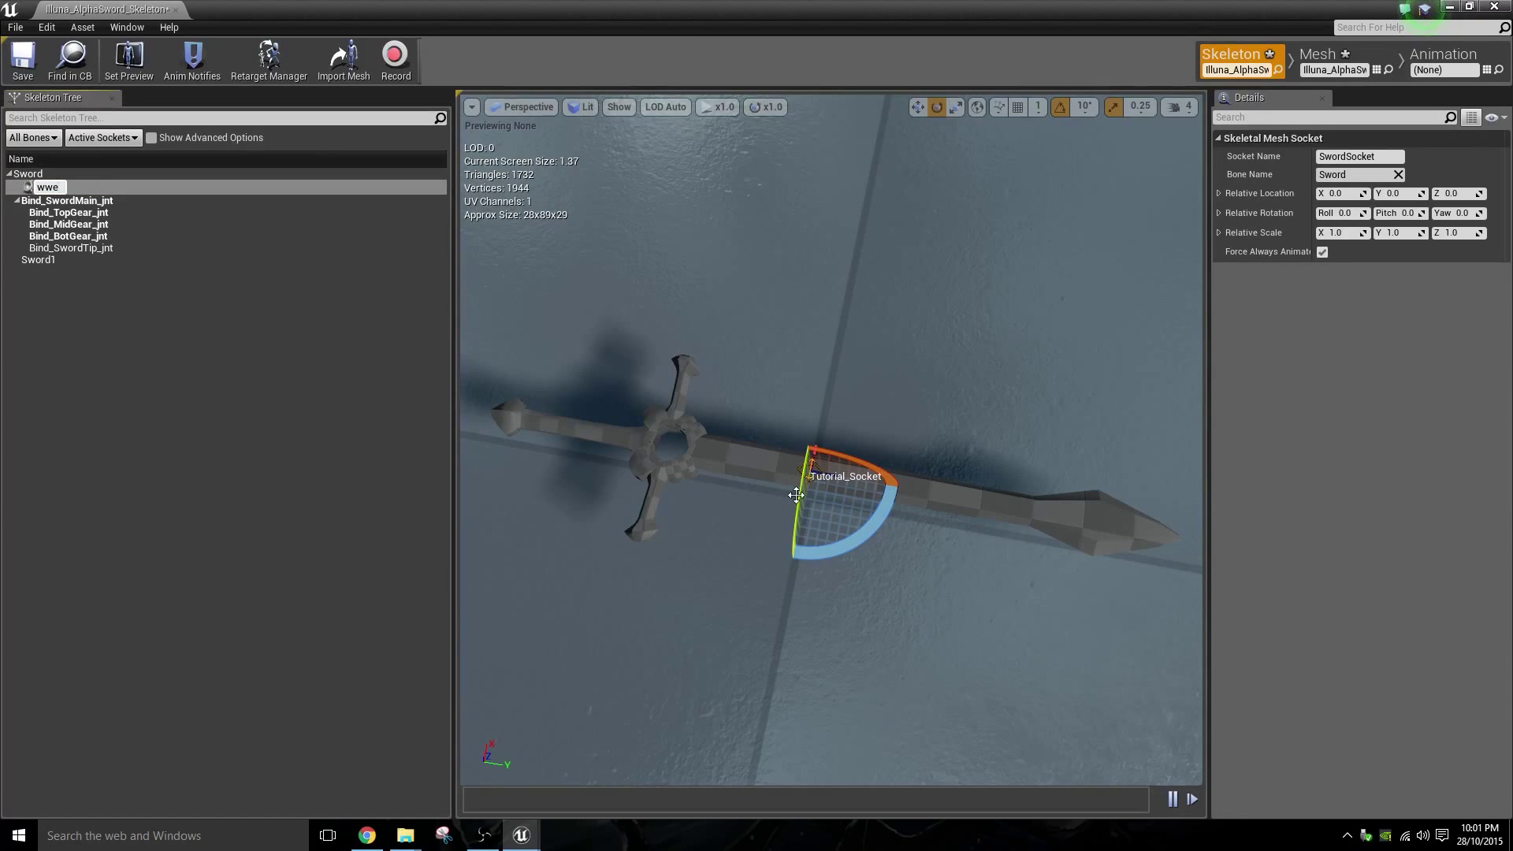
{"action": "key", "text": "Escape"}
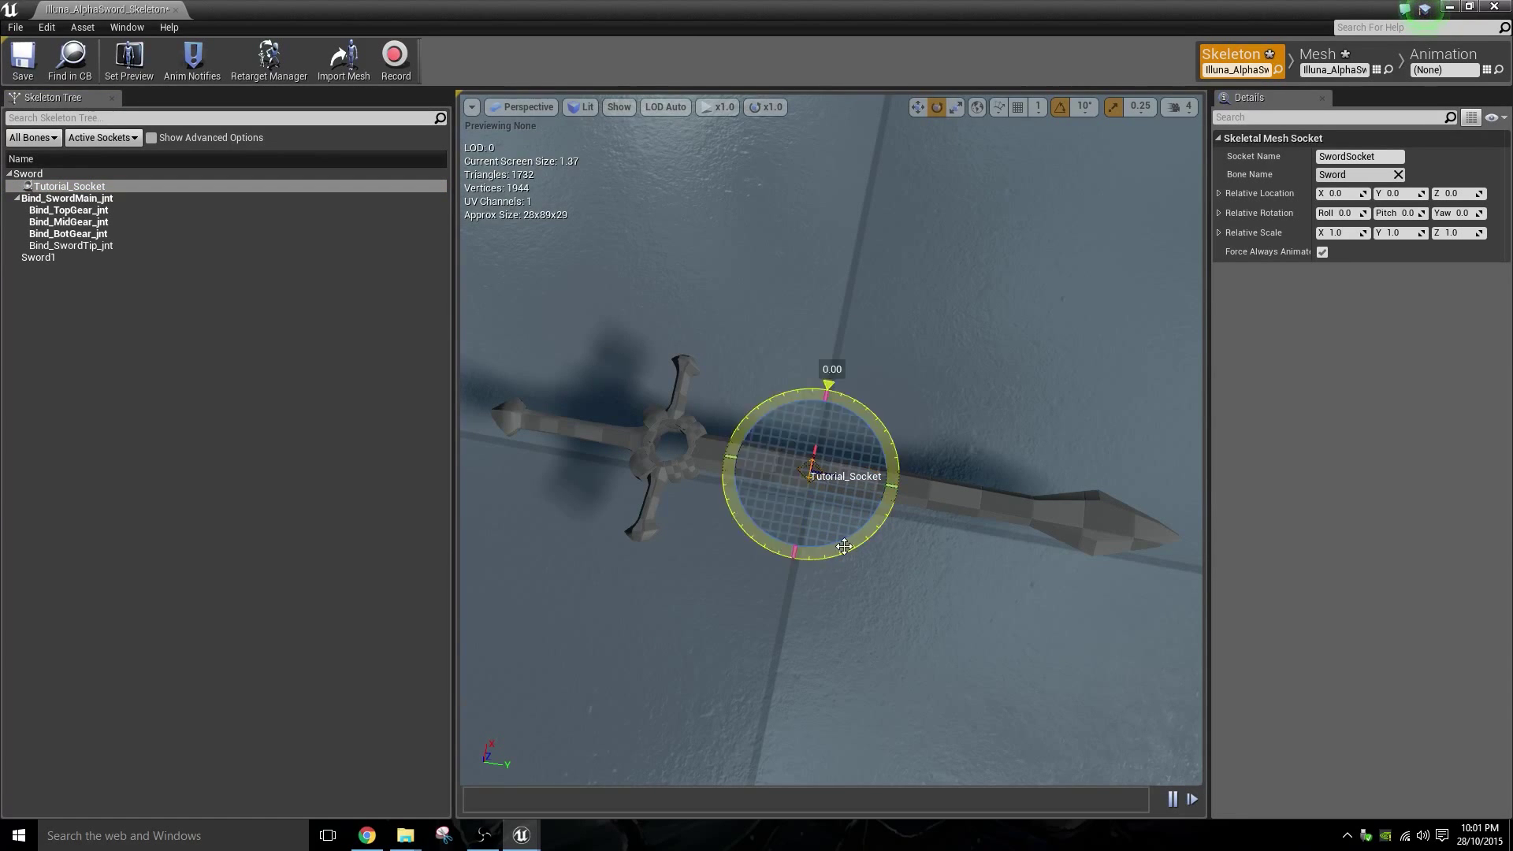
{"action": "left_click_drag", "start_coordinate": [844, 547], "coordinate": [842, 544]}
{"action": "key", "text": "w"}
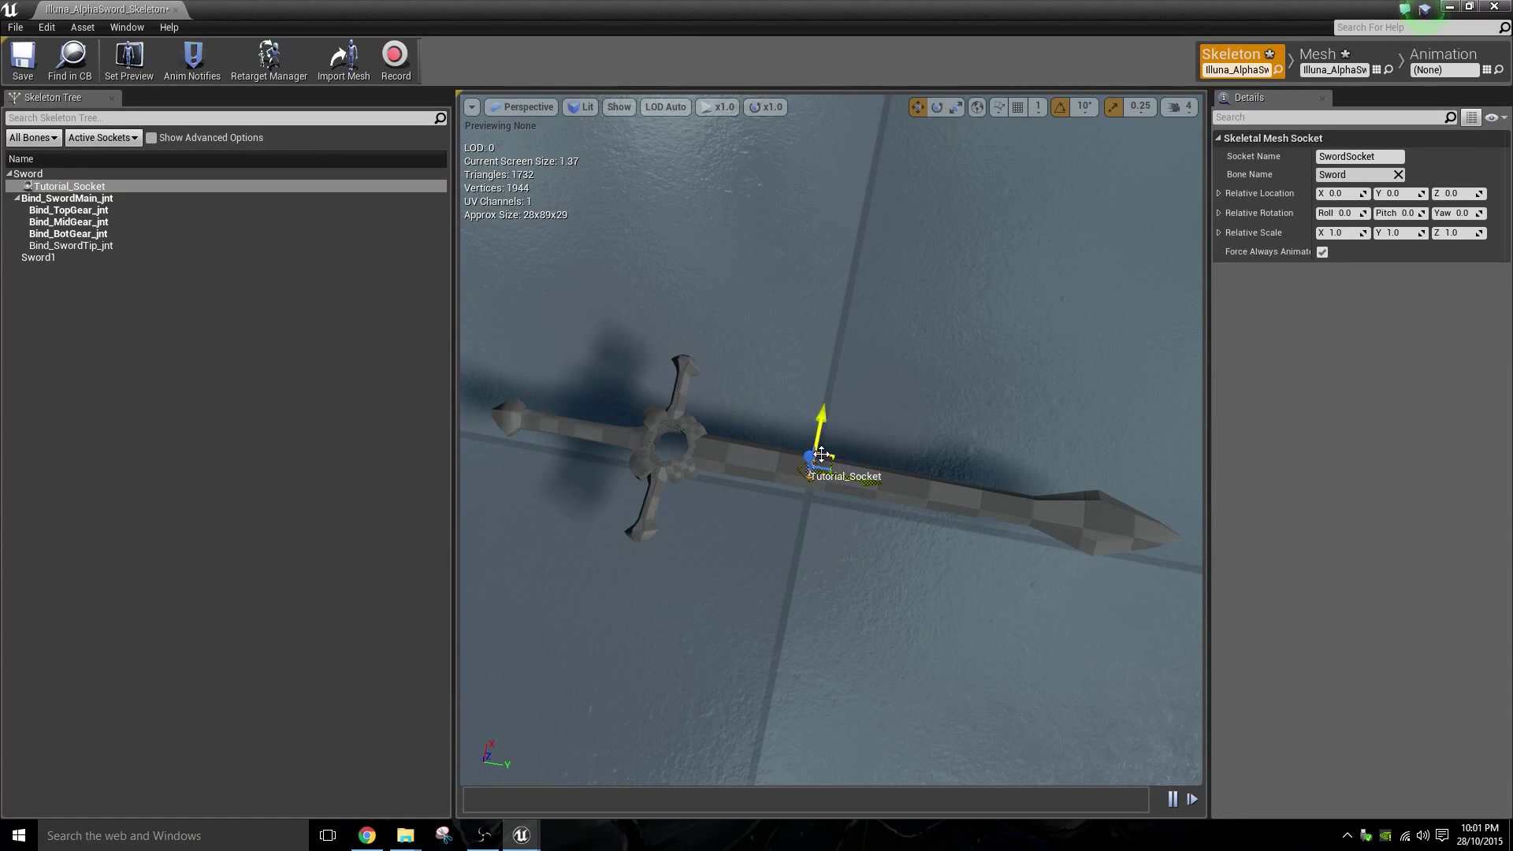
{"action": "left_click_drag", "start_coordinate": [821, 455], "coordinate": [746, 476]}
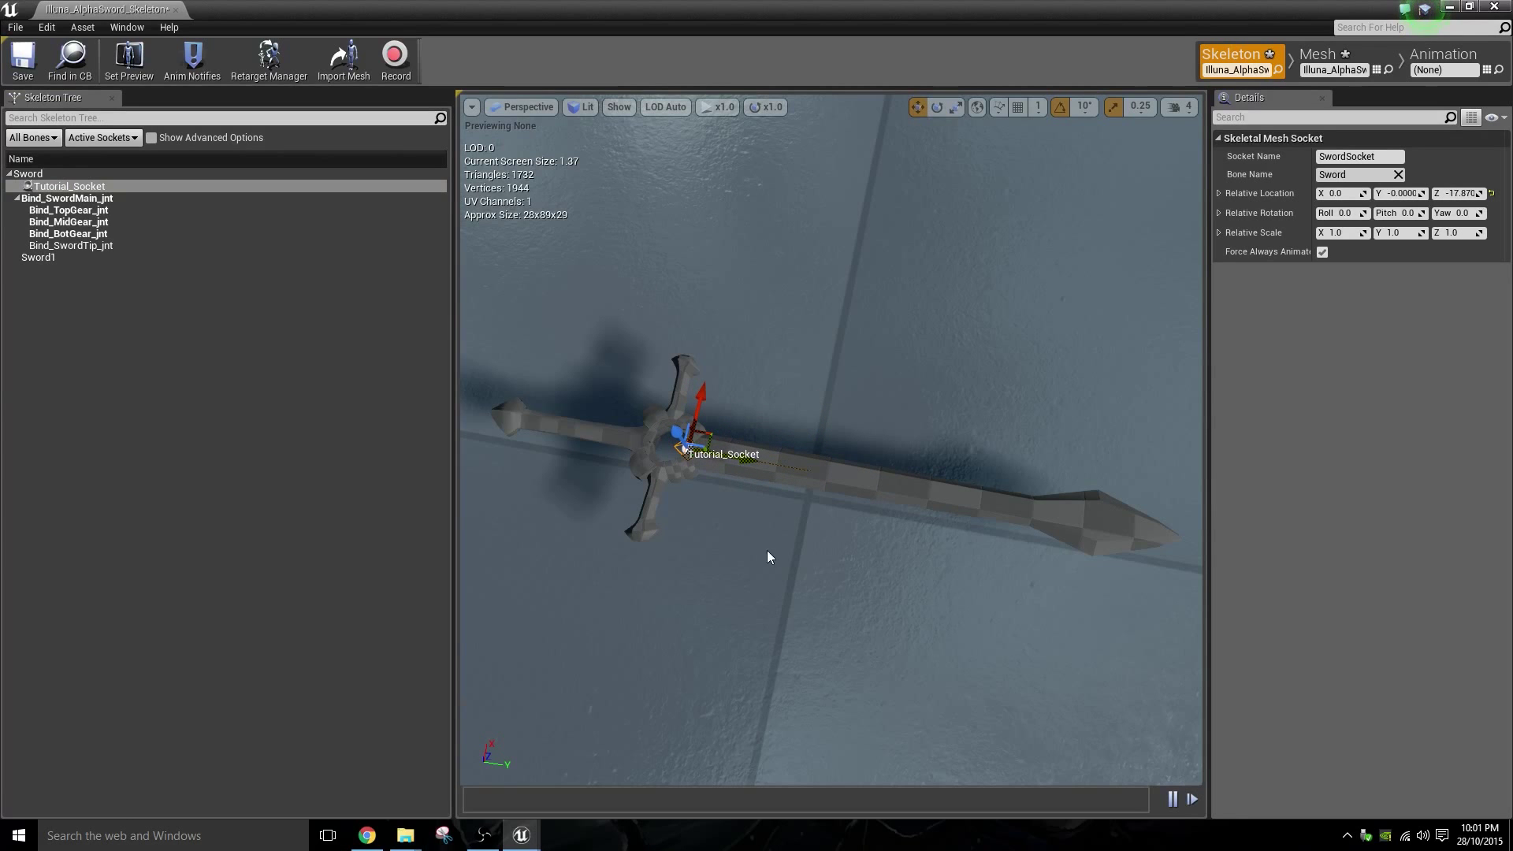
- Add a second socket named Tut_Socket_2 to the Sword bone and move it to the blade's tip, at about 45.75 on Z
{"action": "right_click", "coordinate": [45, 176]}
{"action": "left_click", "coordinate": [74, 229]}
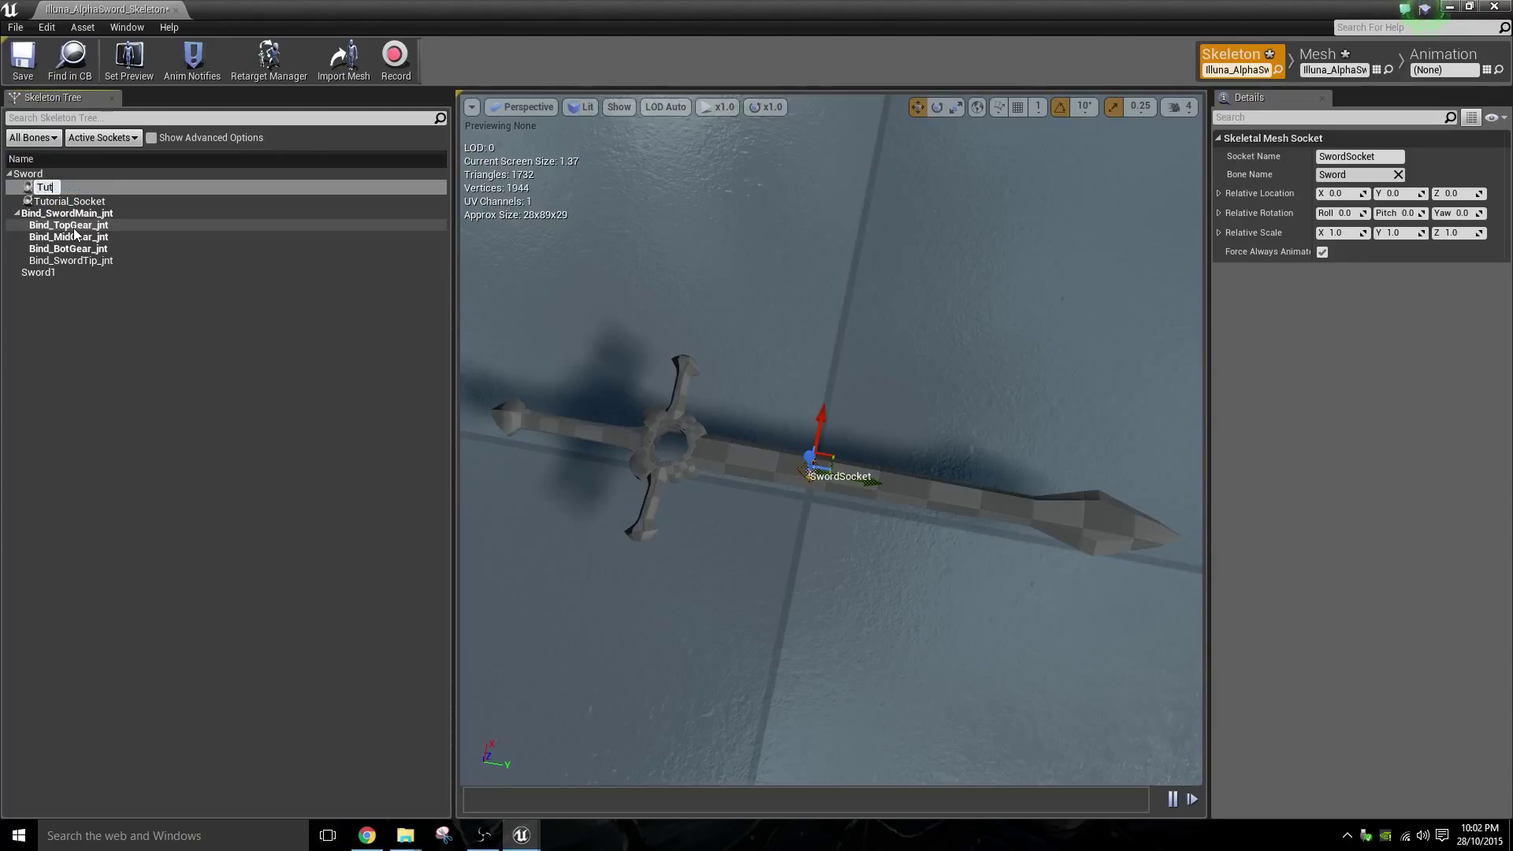
{"action": "type", "text": "Tut_Socket_2"}
{"action": "key", "text": "Return"}
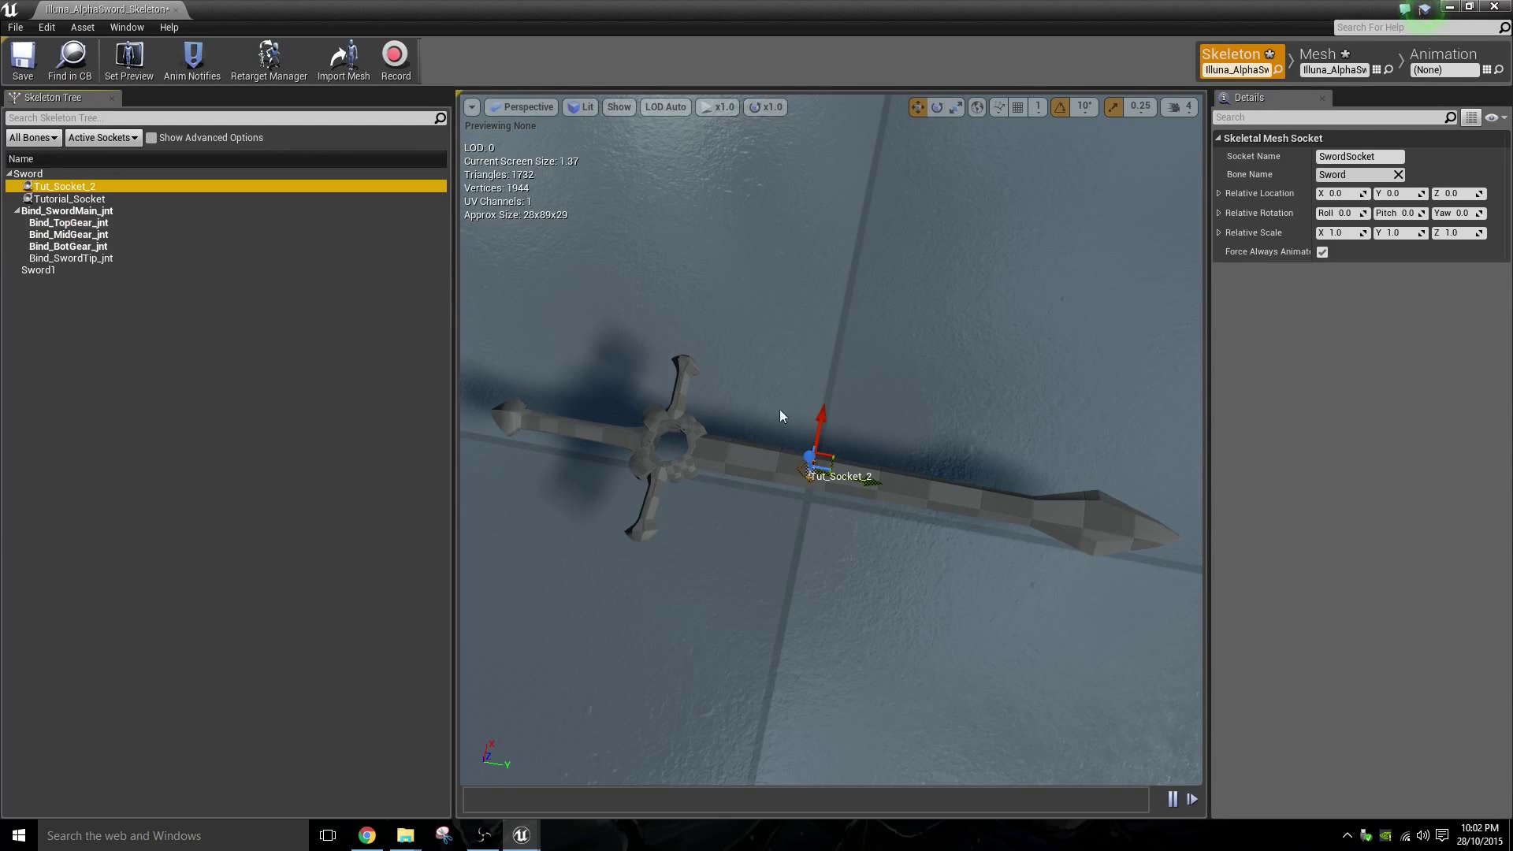
{"action": "left_click_drag", "start_coordinate": [868, 476], "coordinate": [1167, 505]}
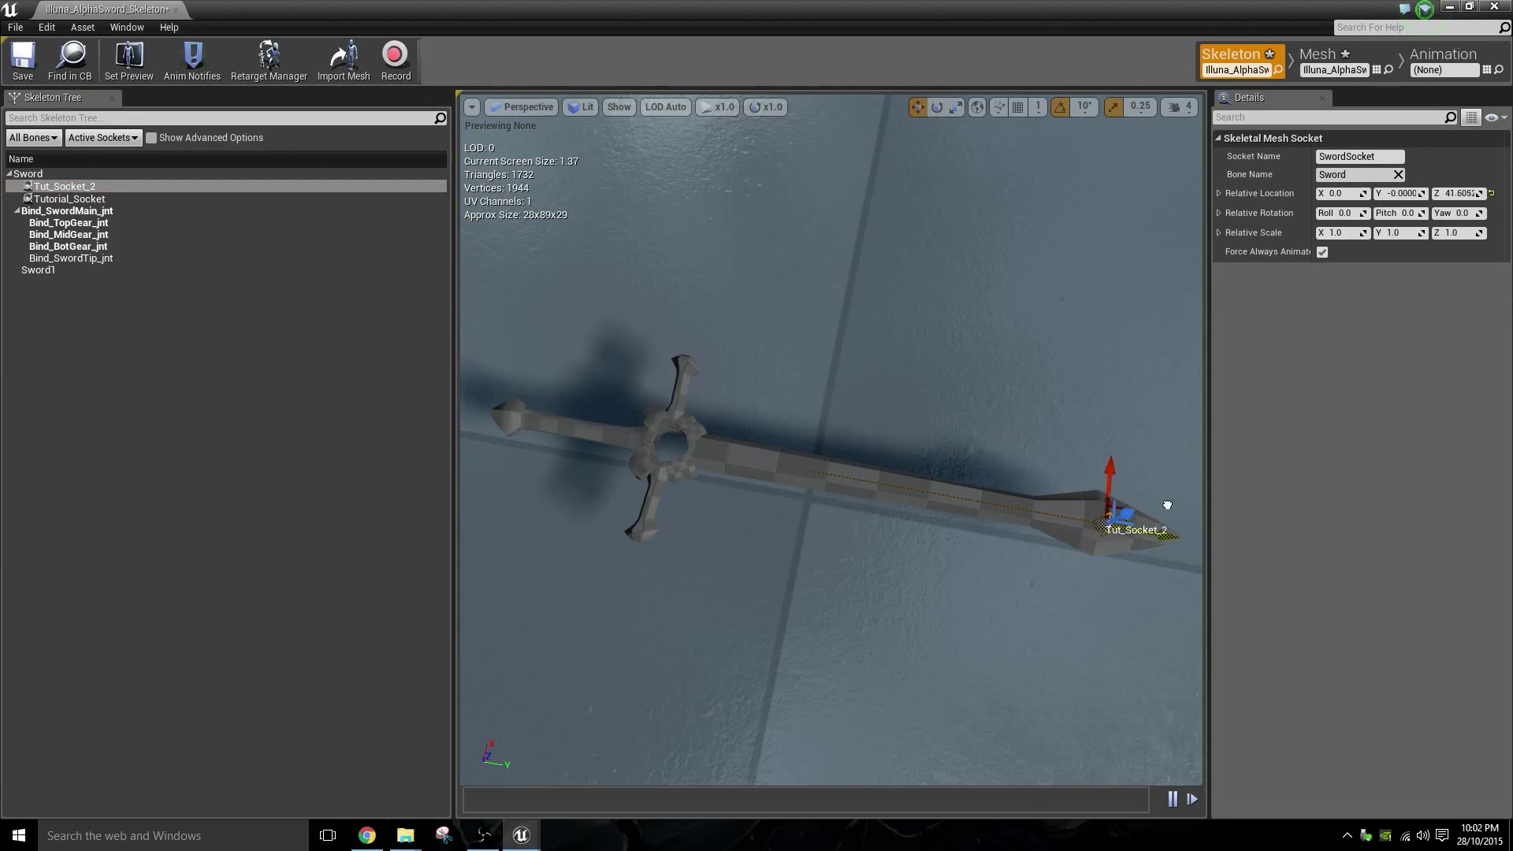
- Compare the placements of Tut_Socket_2 and Tutorial_Socket on the sword, along with the Bind_TopGear_jnt bone
{"action": "left_click", "coordinate": [89, 186]}
{"action": "left_click", "coordinate": [81, 189]}
{"action": "left_click", "coordinate": [79, 201]}
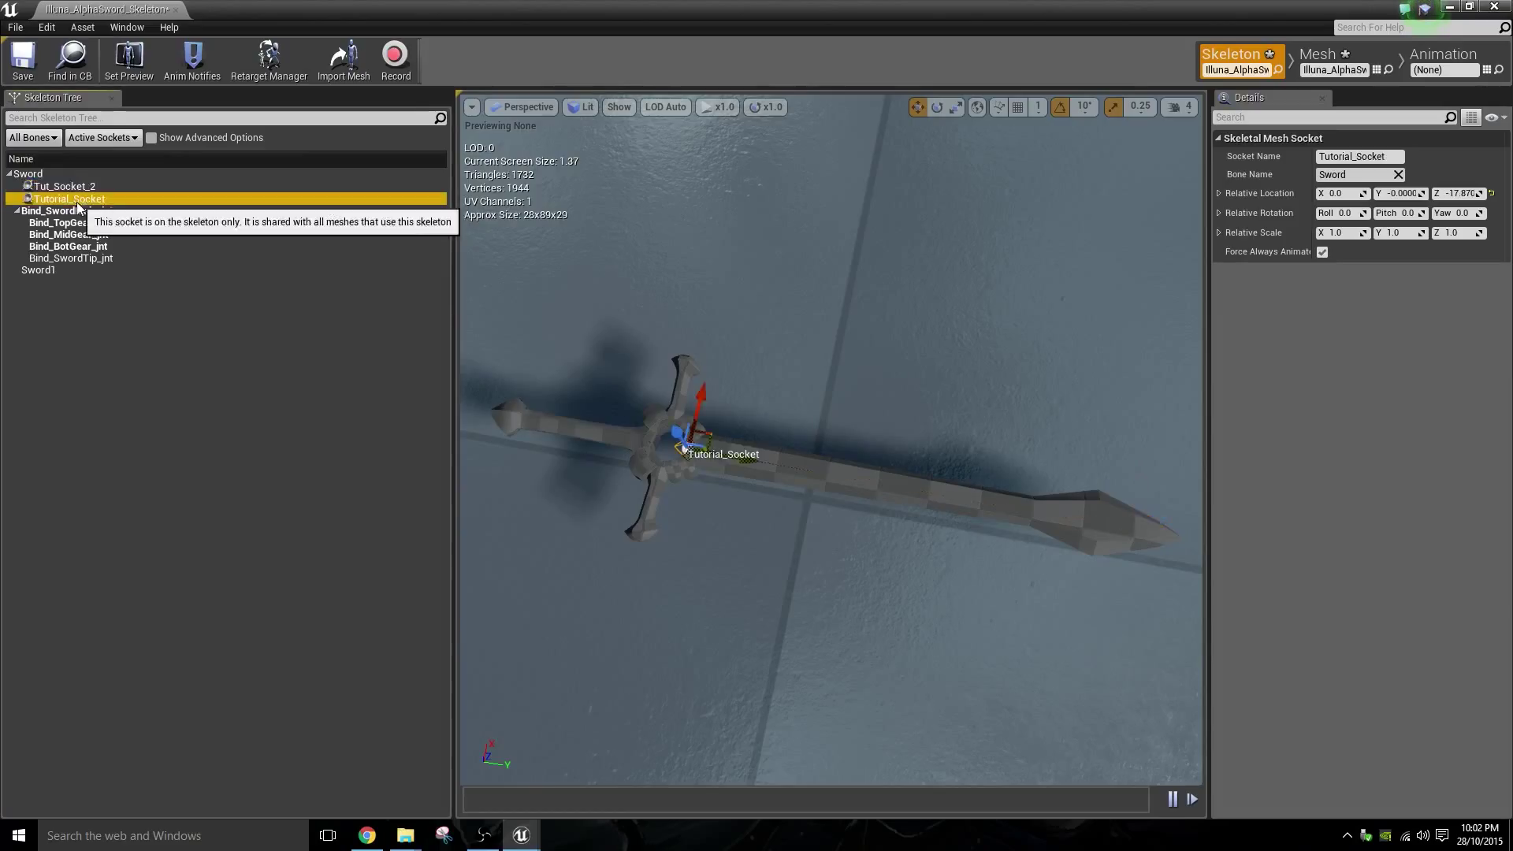
{"action": "left_click", "coordinate": [81, 188]}
{"action": "left_click", "coordinate": [83, 199]}
{"action": "left_click", "coordinate": [79, 223]}
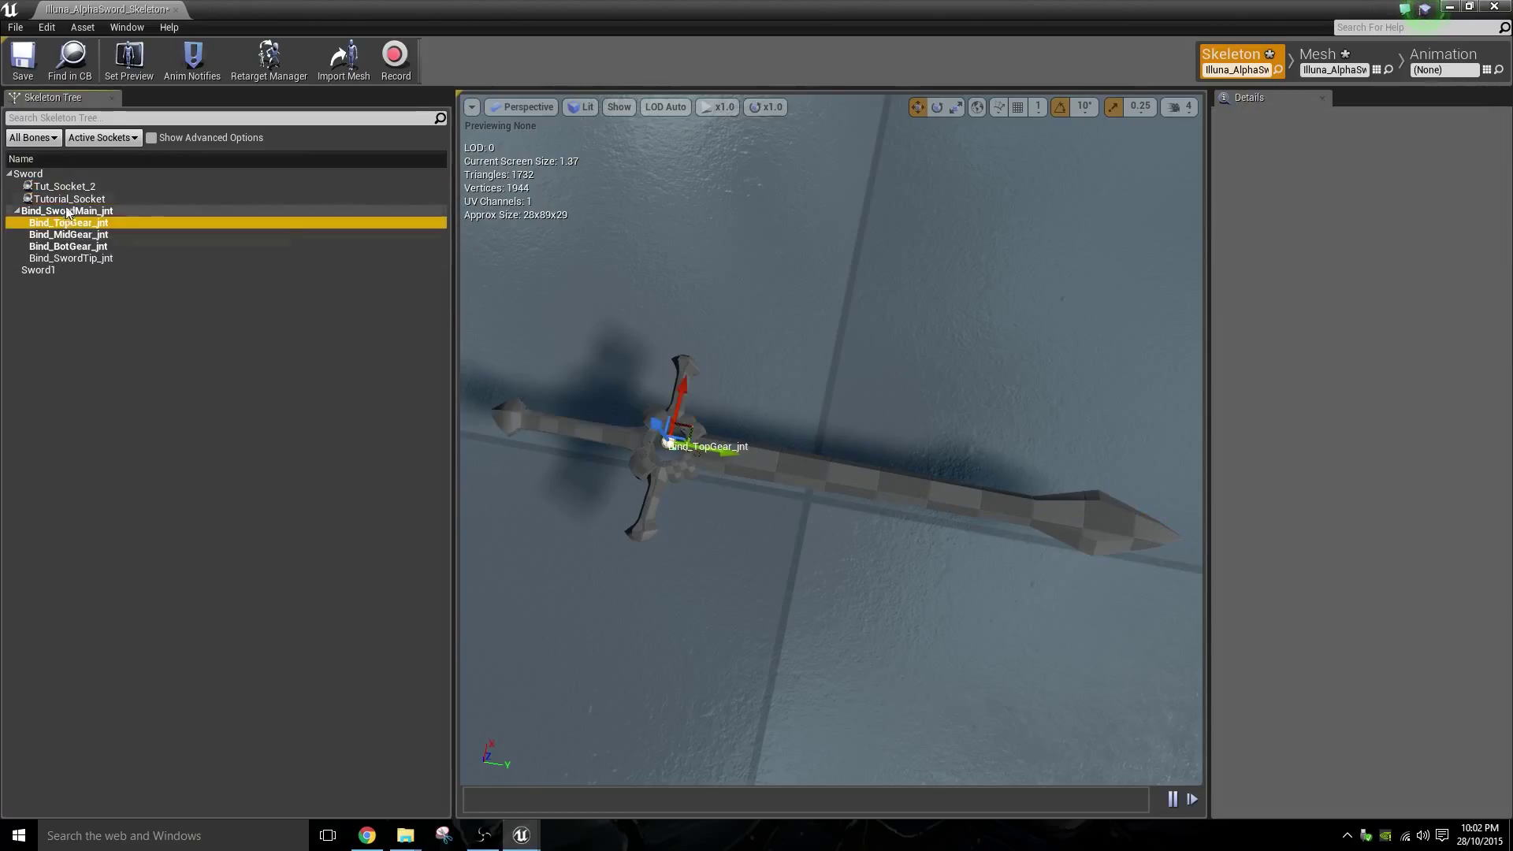
{"action": "left_click", "coordinate": [66, 198]}
{"action": "left_click", "coordinate": [62, 188]}
{"action": "left_click", "coordinate": [63, 200]}
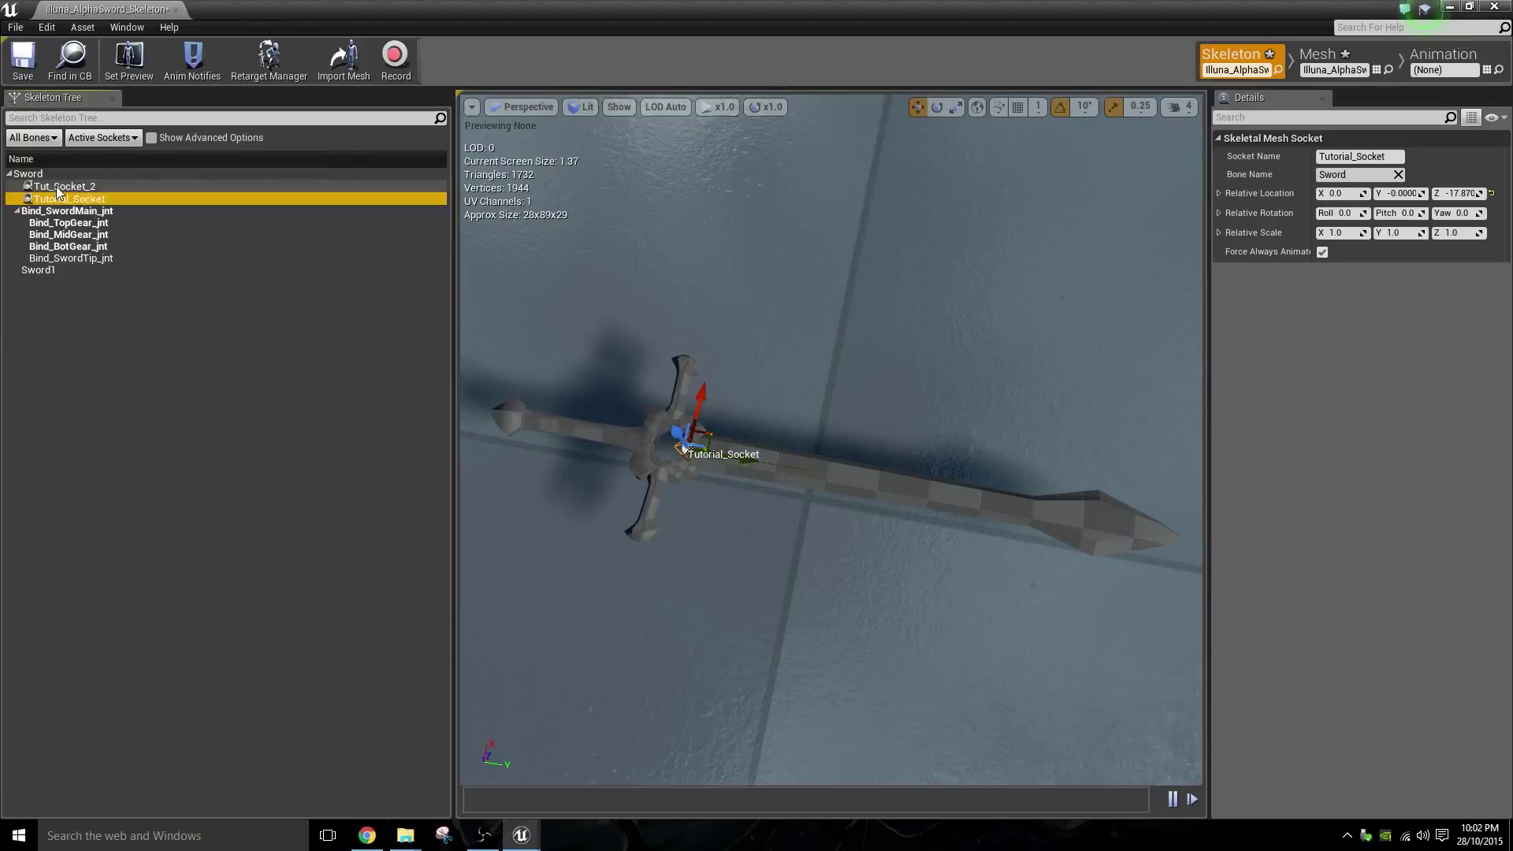
{"action": "left_click", "coordinate": [52, 189]}
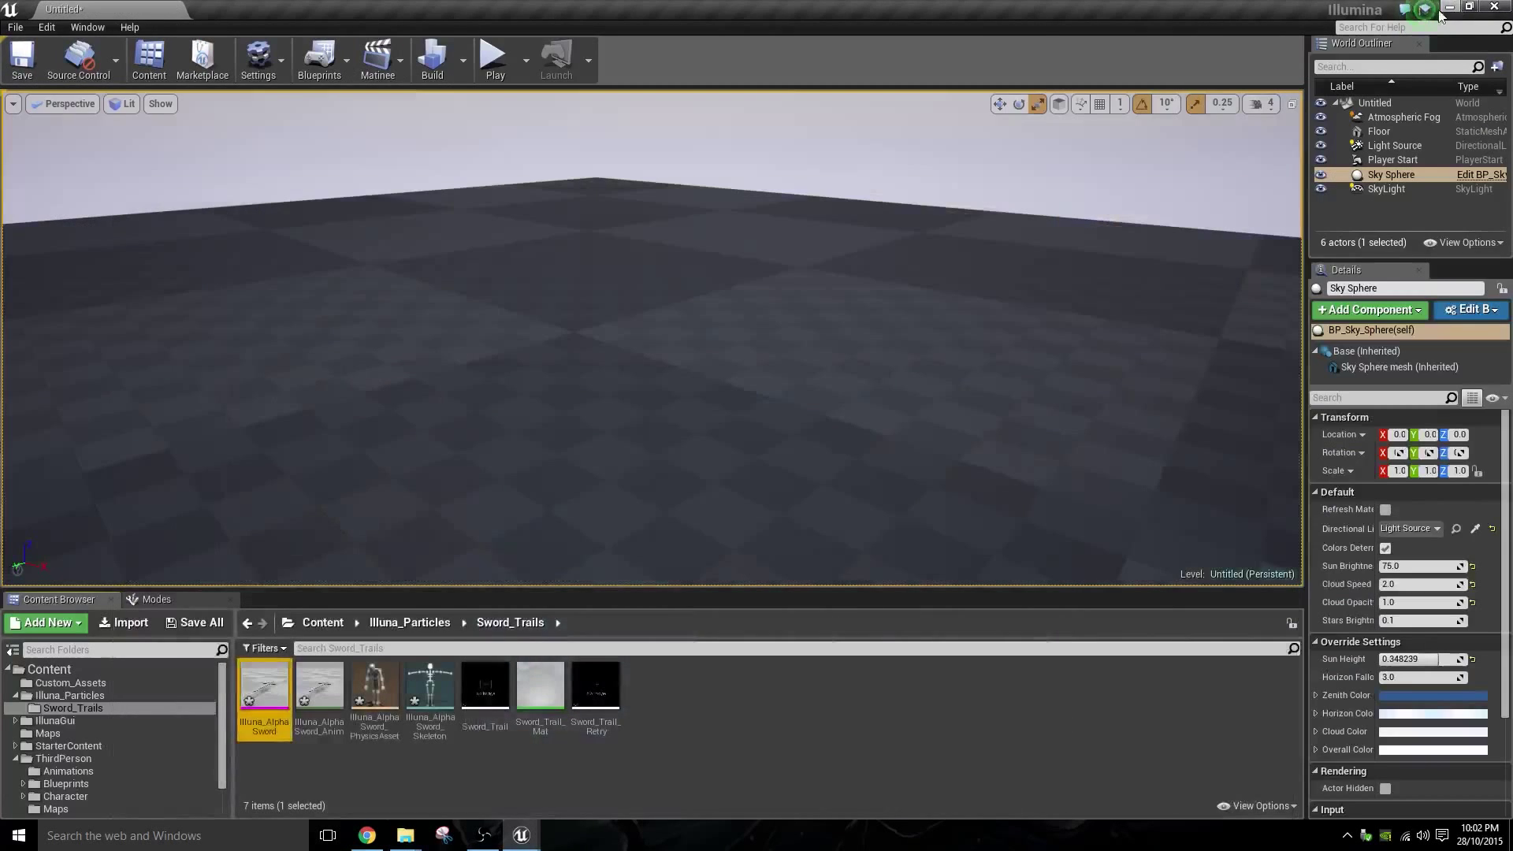
- Enlarge the Content Browser in the level editor and open the Sword_Trail_Mat material with its whole node graph in view
{"action": "left_click", "coordinate": [786, 741]}
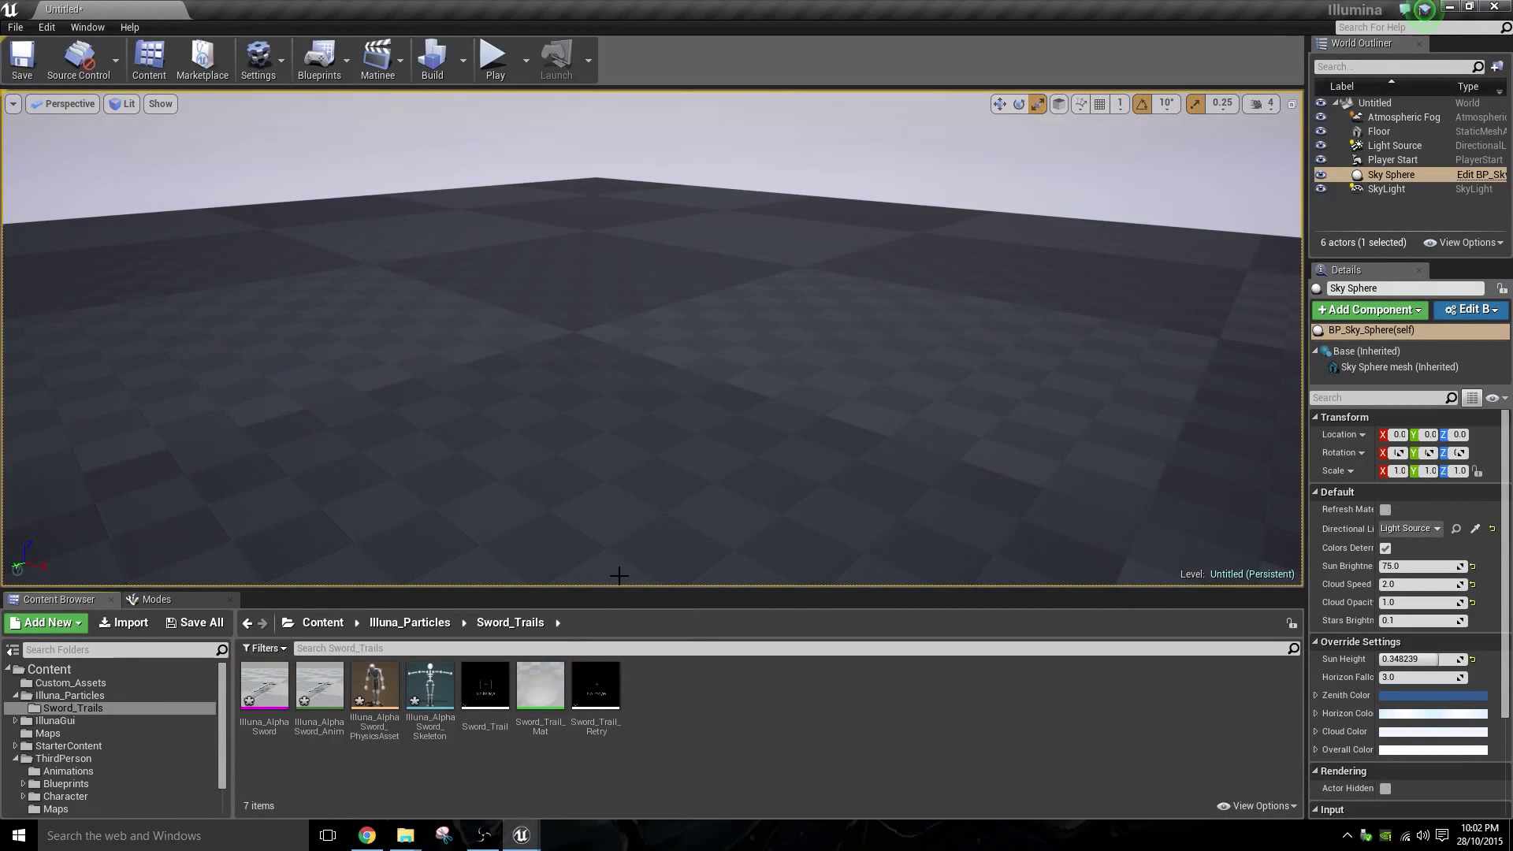
{"action": "left_click_drag", "start_coordinate": [609, 590], "coordinate": [646, 456]}
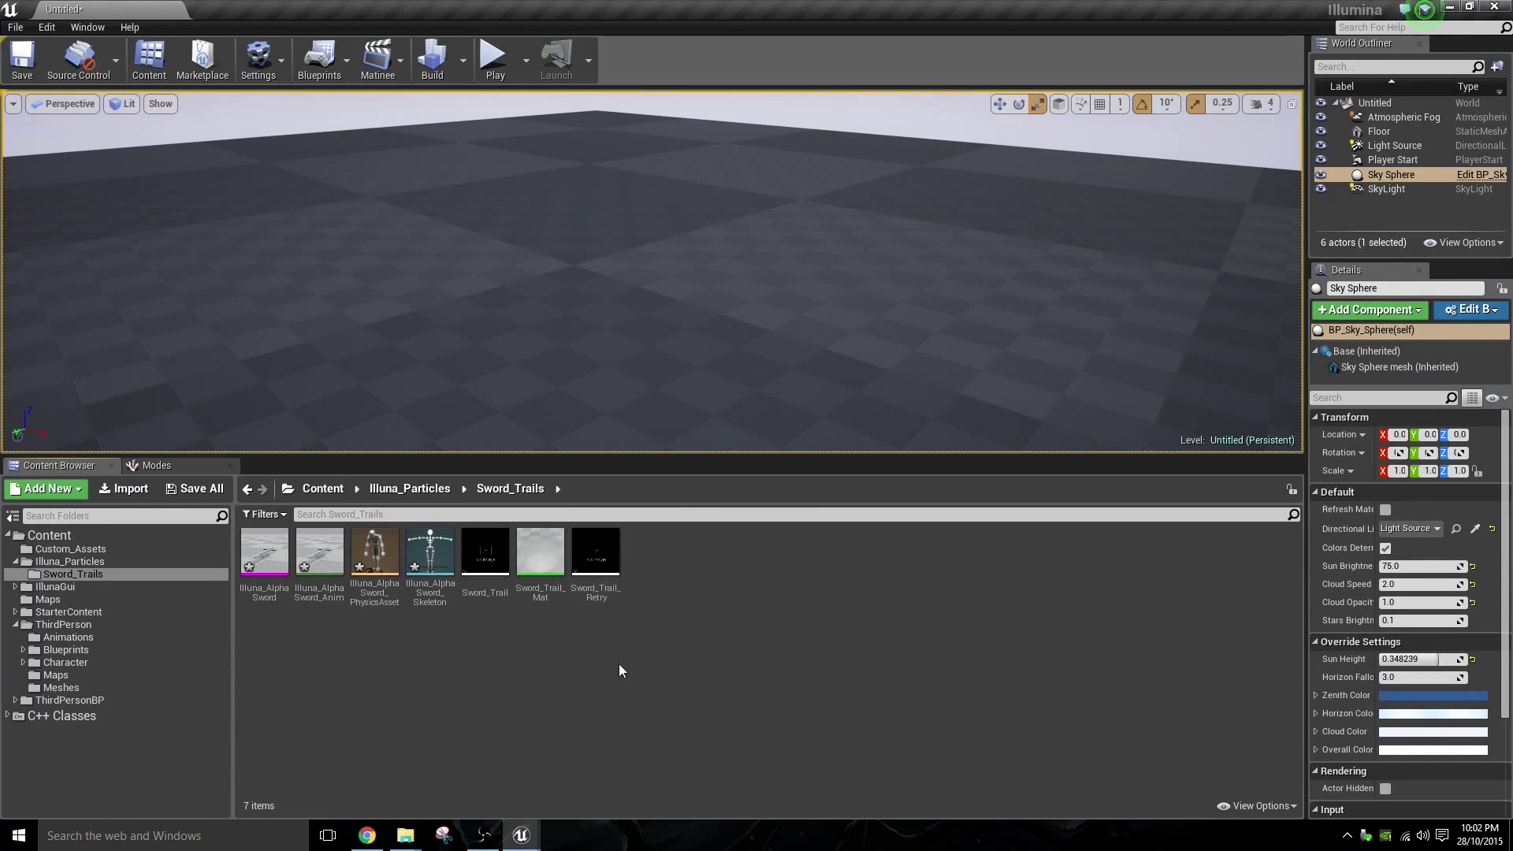
{"action": "double_click", "coordinate": [550, 588]}
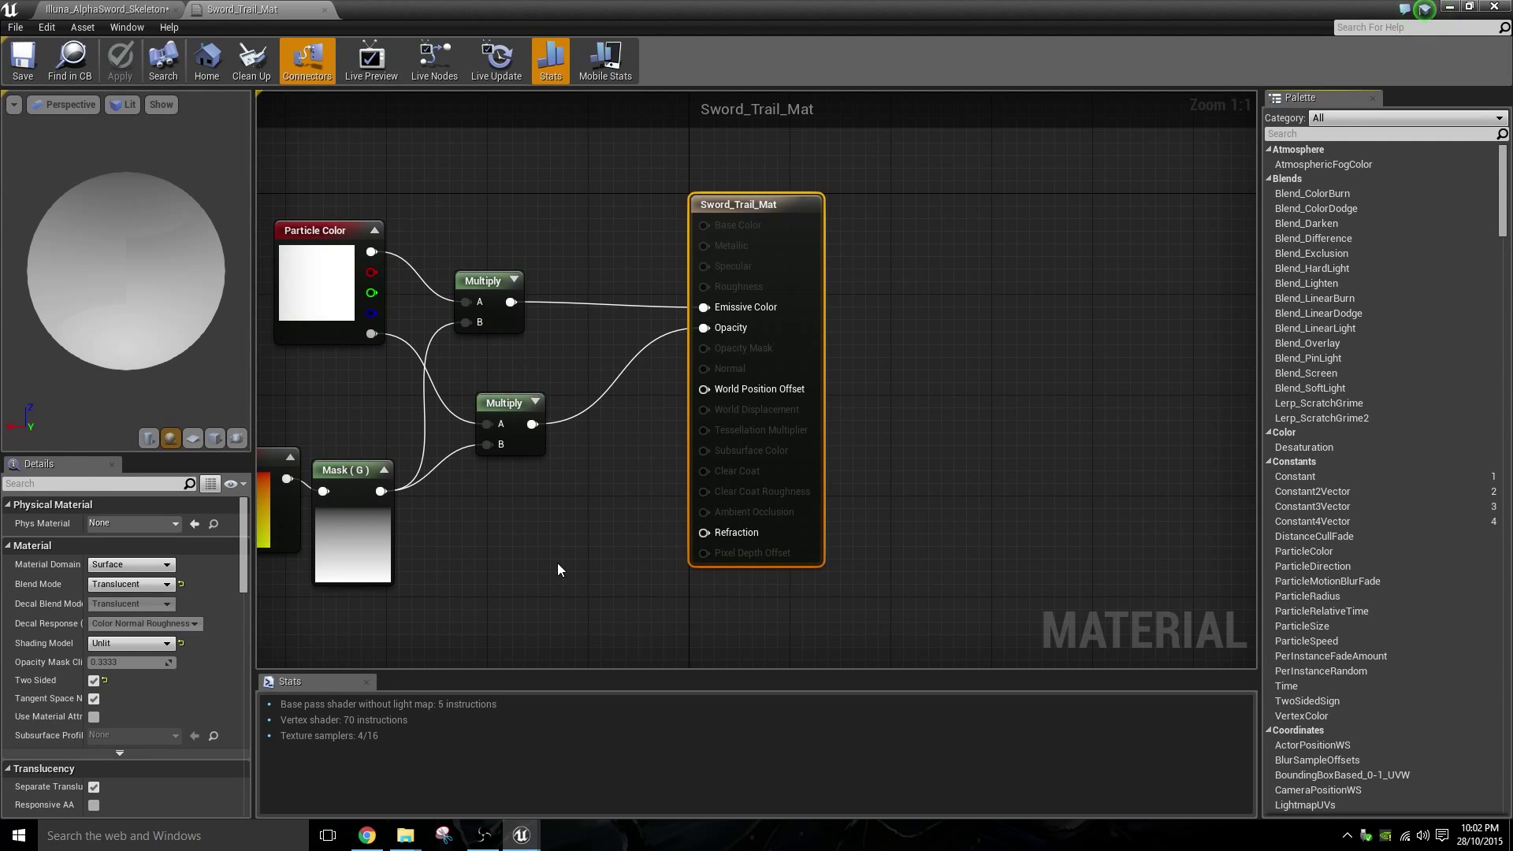
{"action": "left_click_drag", "start_coordinate": [557, 563], "coordinate": [610, 550]}
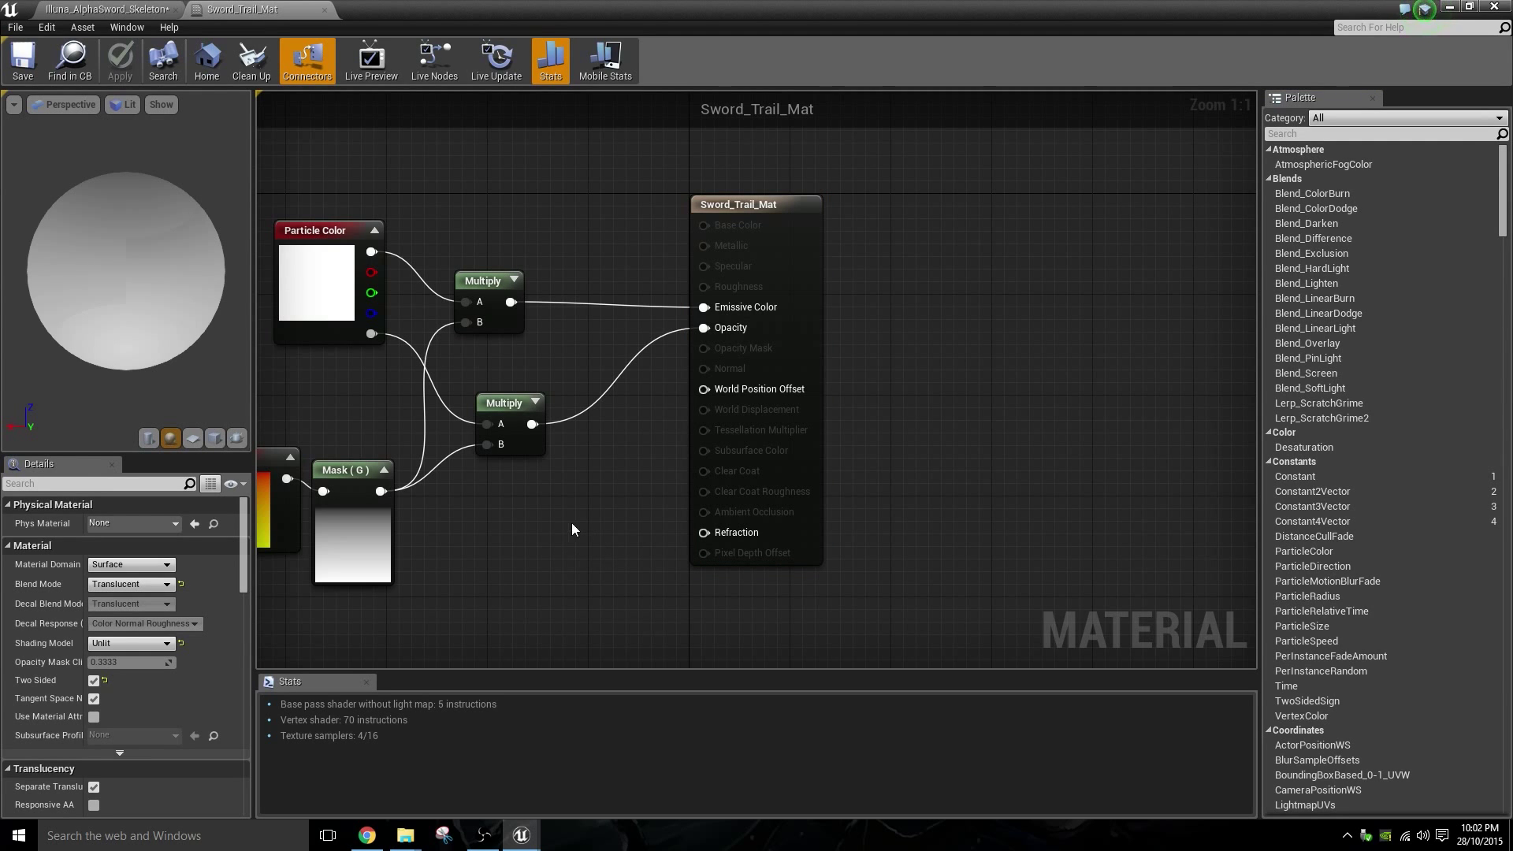
{"action": "right_click_drag", "start_coordinate": [648, 492], "coordinate": [746, 484]}
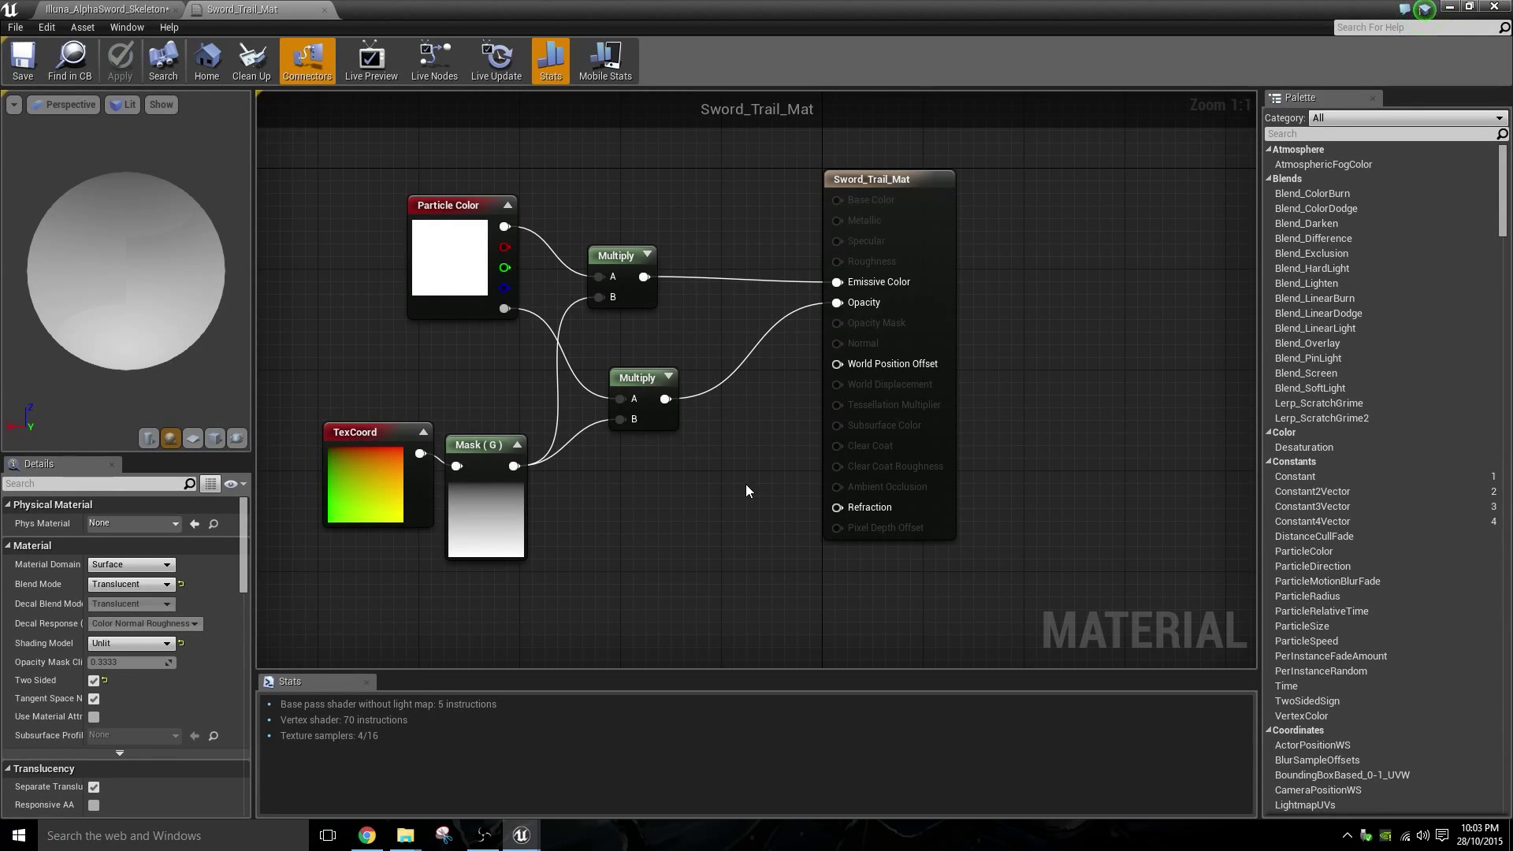
{"action": "right_click_drag", "start_coordinate": [745, 484], "coordinate": [835, 468]}
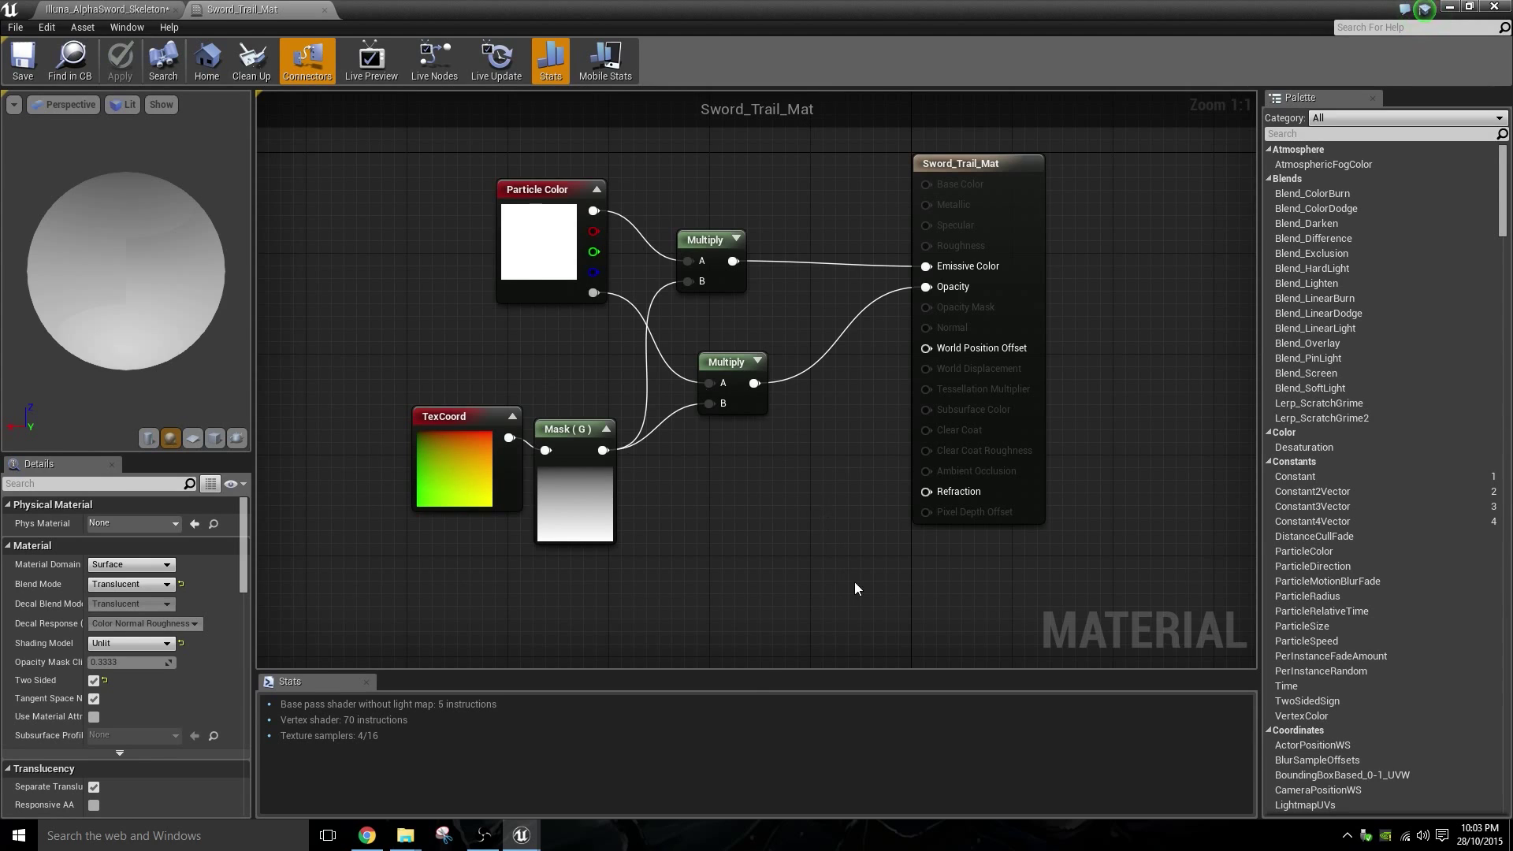
{"action": "right_click_drag", "start_coordinate": [857, 589], "coordinate": [832, 639]}
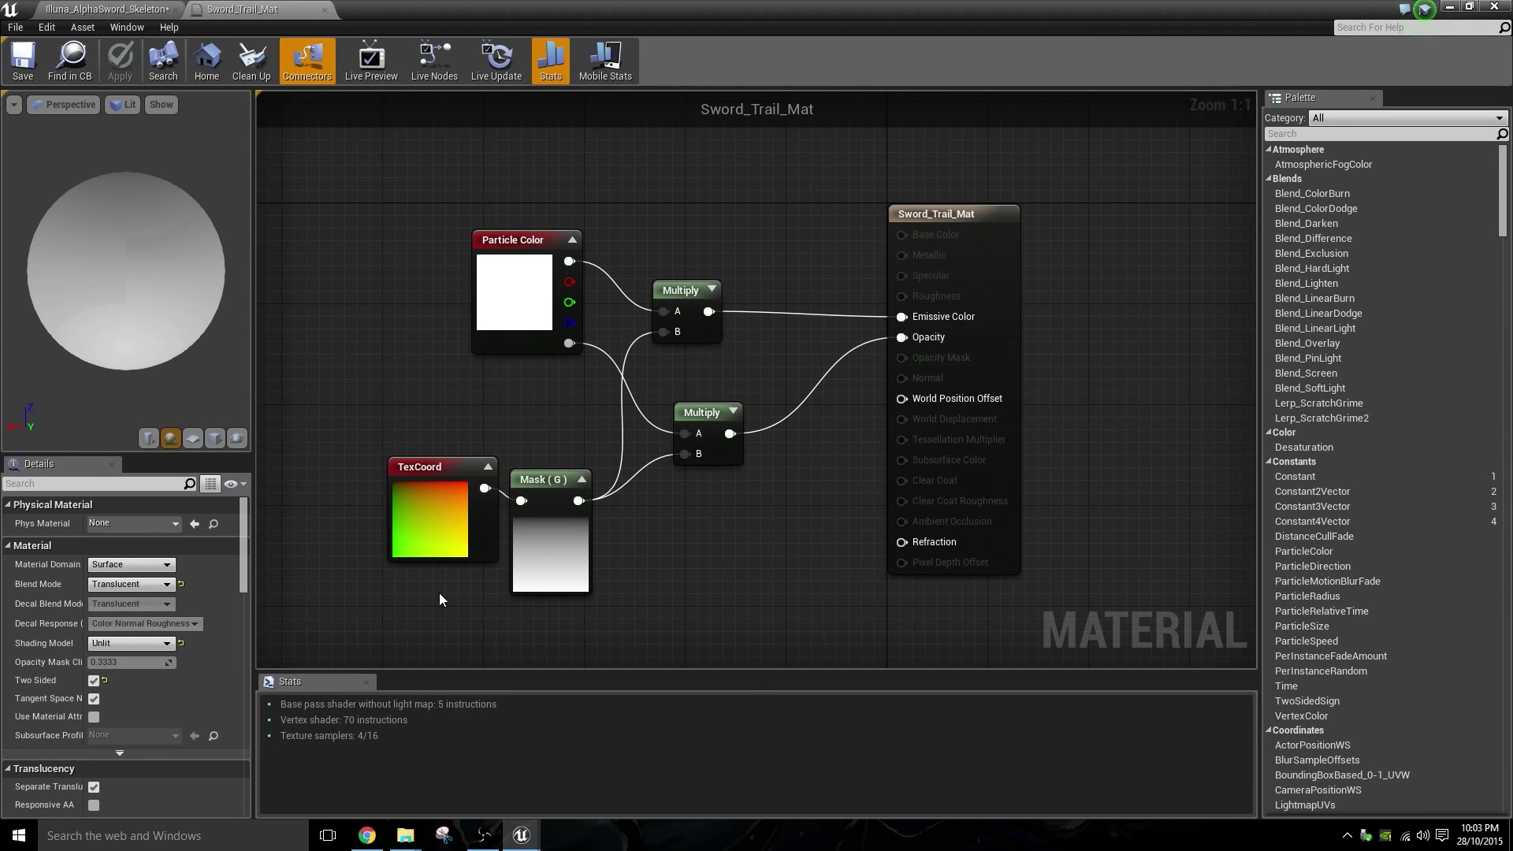
- Set the sword trail material's blend mode to Translucent and its shading model to Unlit
{"action": "left_click", "coordinate": [120, 586]}
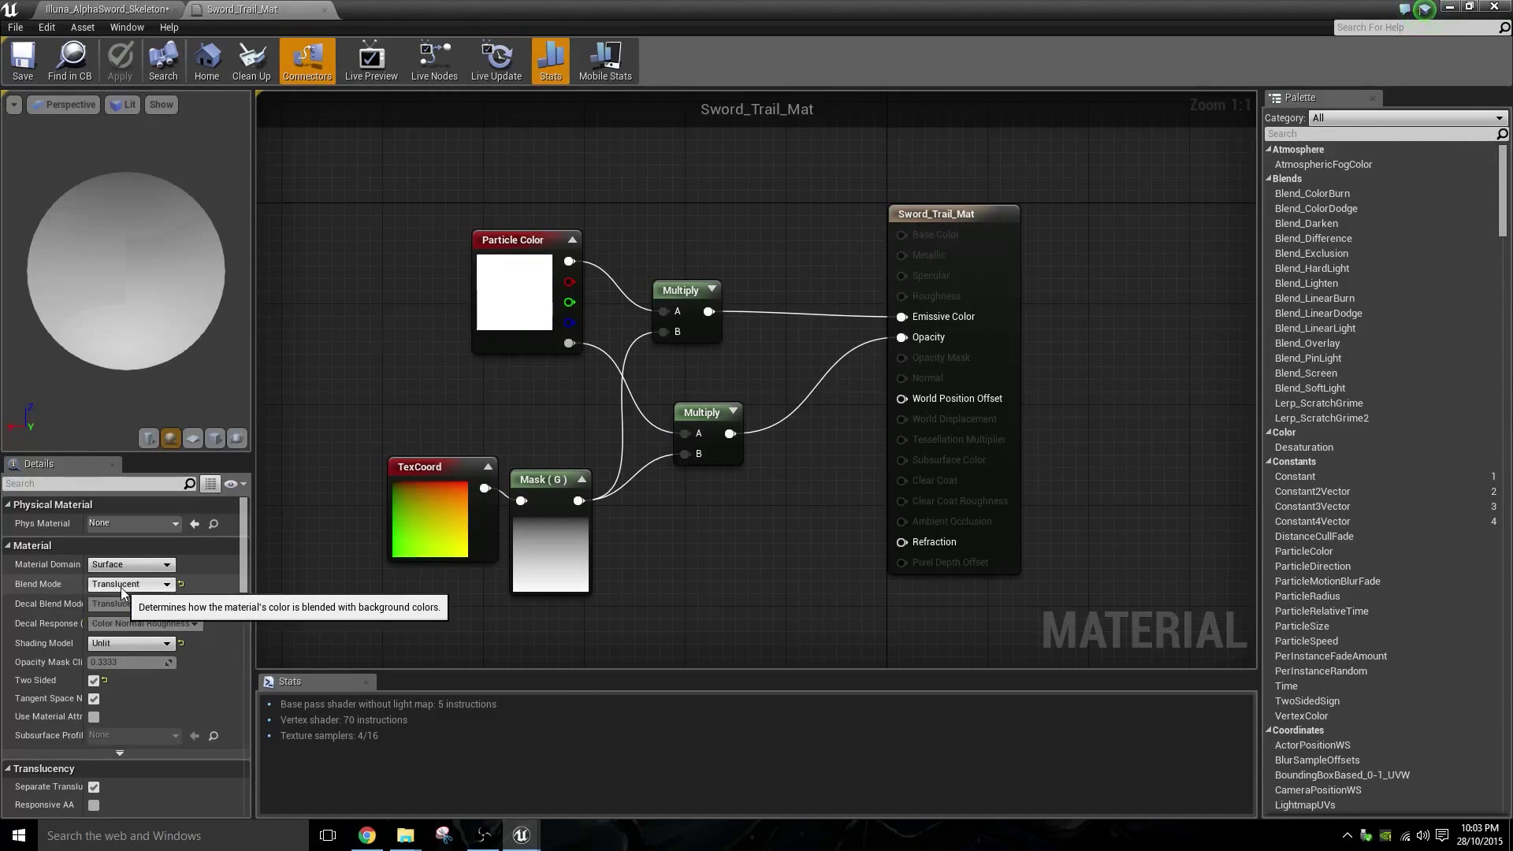
{"action": "left_click", "coordinate": [109, 615]}
{"action": "left_click", "coordinate": [110, 645]}
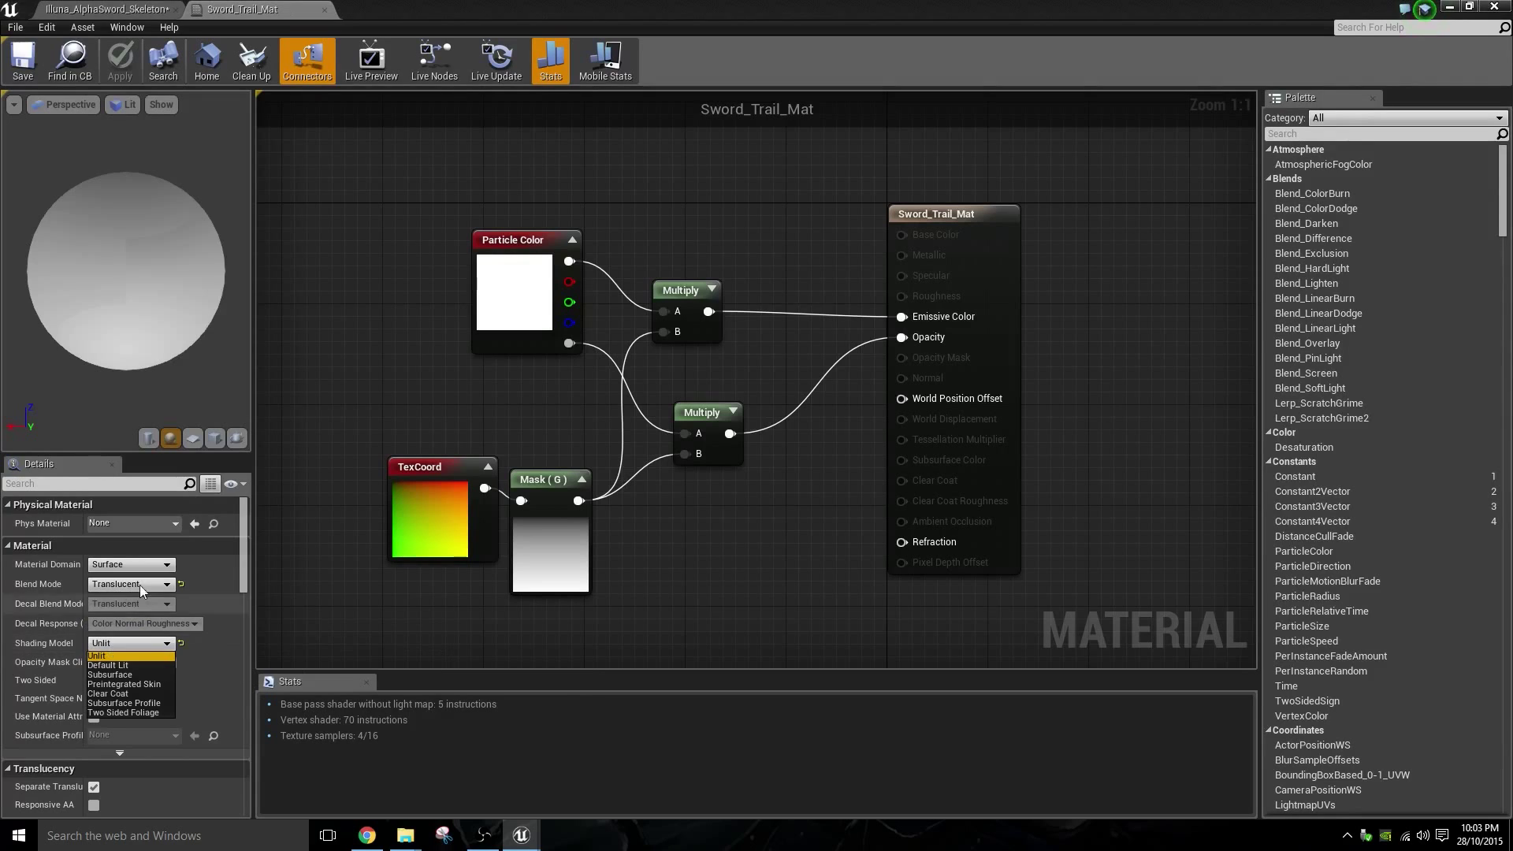
{"action": "left_click", "coordinate": [112, 655]}
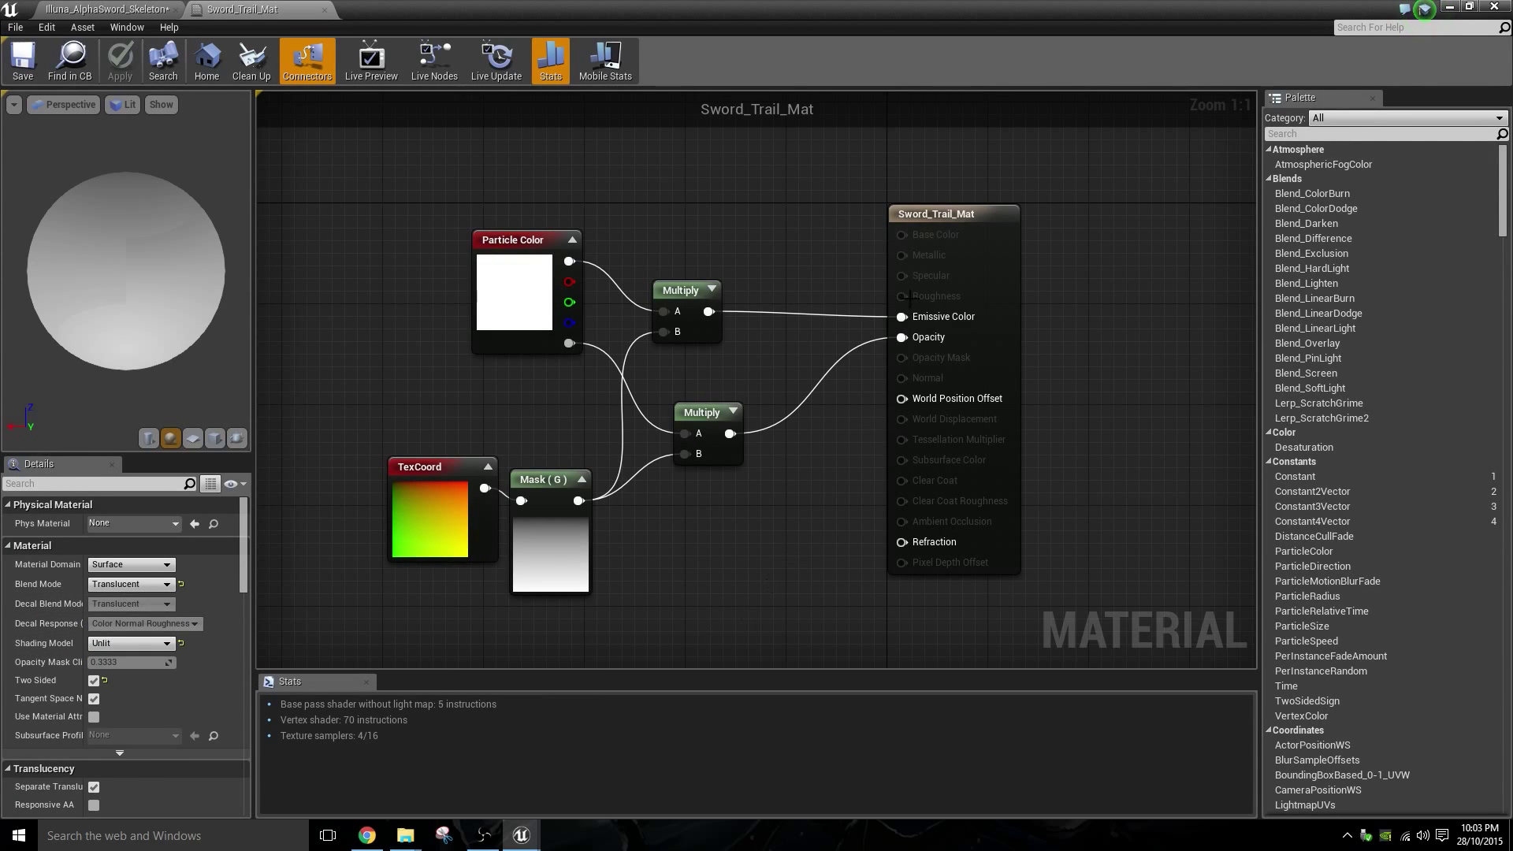
- Move the material result node and the Particle Color node slightly apart, and inspect the TexCoord and Mask (G) nodes
{"action": "mouse_move", "coordinate": [910, 296]}
{"action": "left_mouse_down"}
{"action": "mouse_move", "coordinate": [934, 299]}
{"action": "mouse_move", "coordinate": [923, 309]}
{"action": "left_mouse_up"}
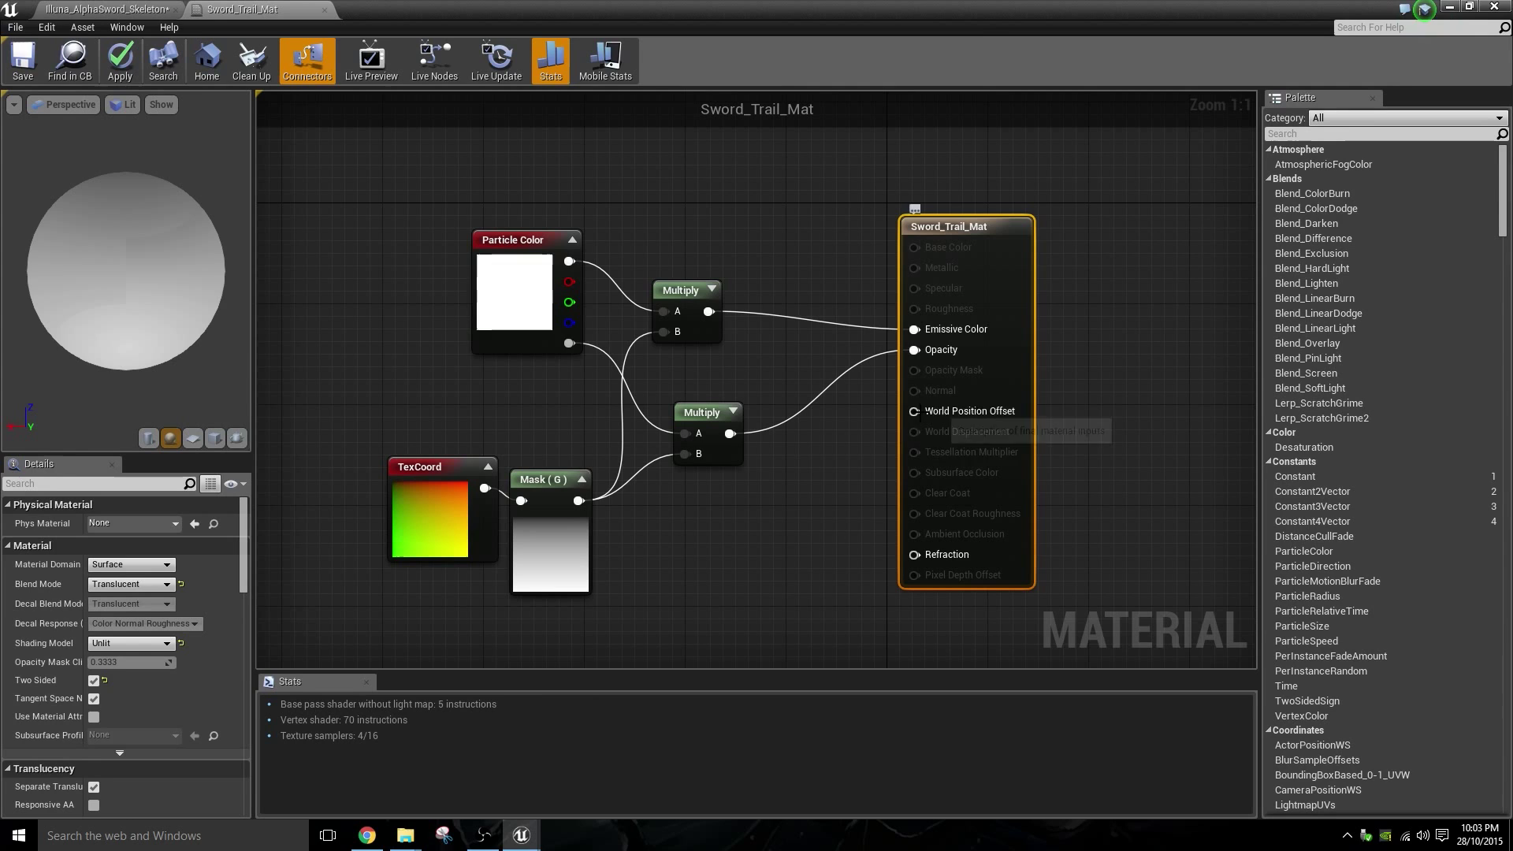
{"action": "left_click_drag", "start_coordinate": [541, 301], "coordinate": [527, 274]}
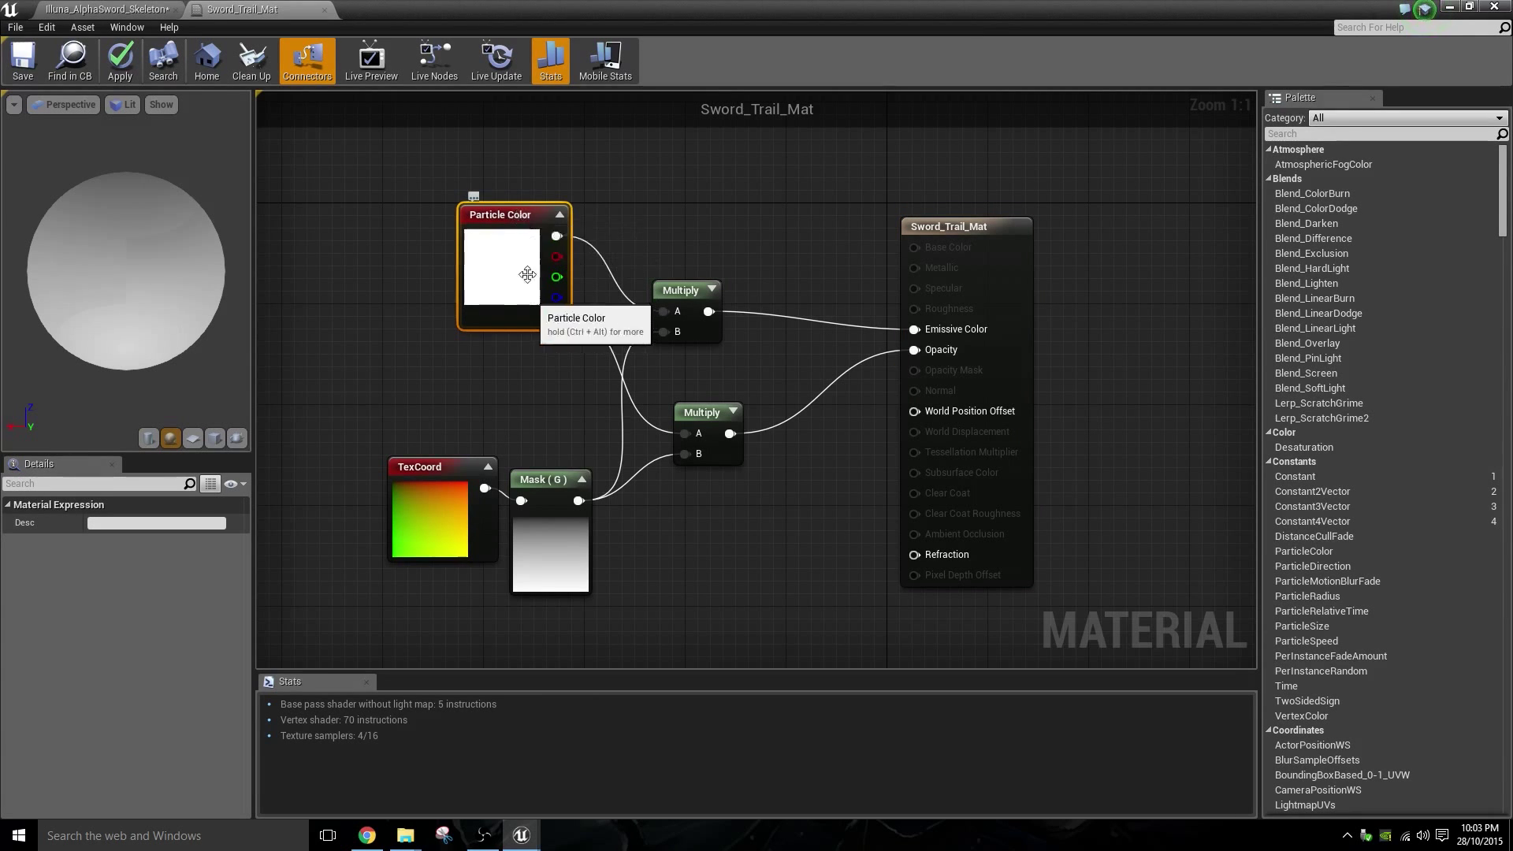
{"action": "left_click", "coordinate": [422, 471]}
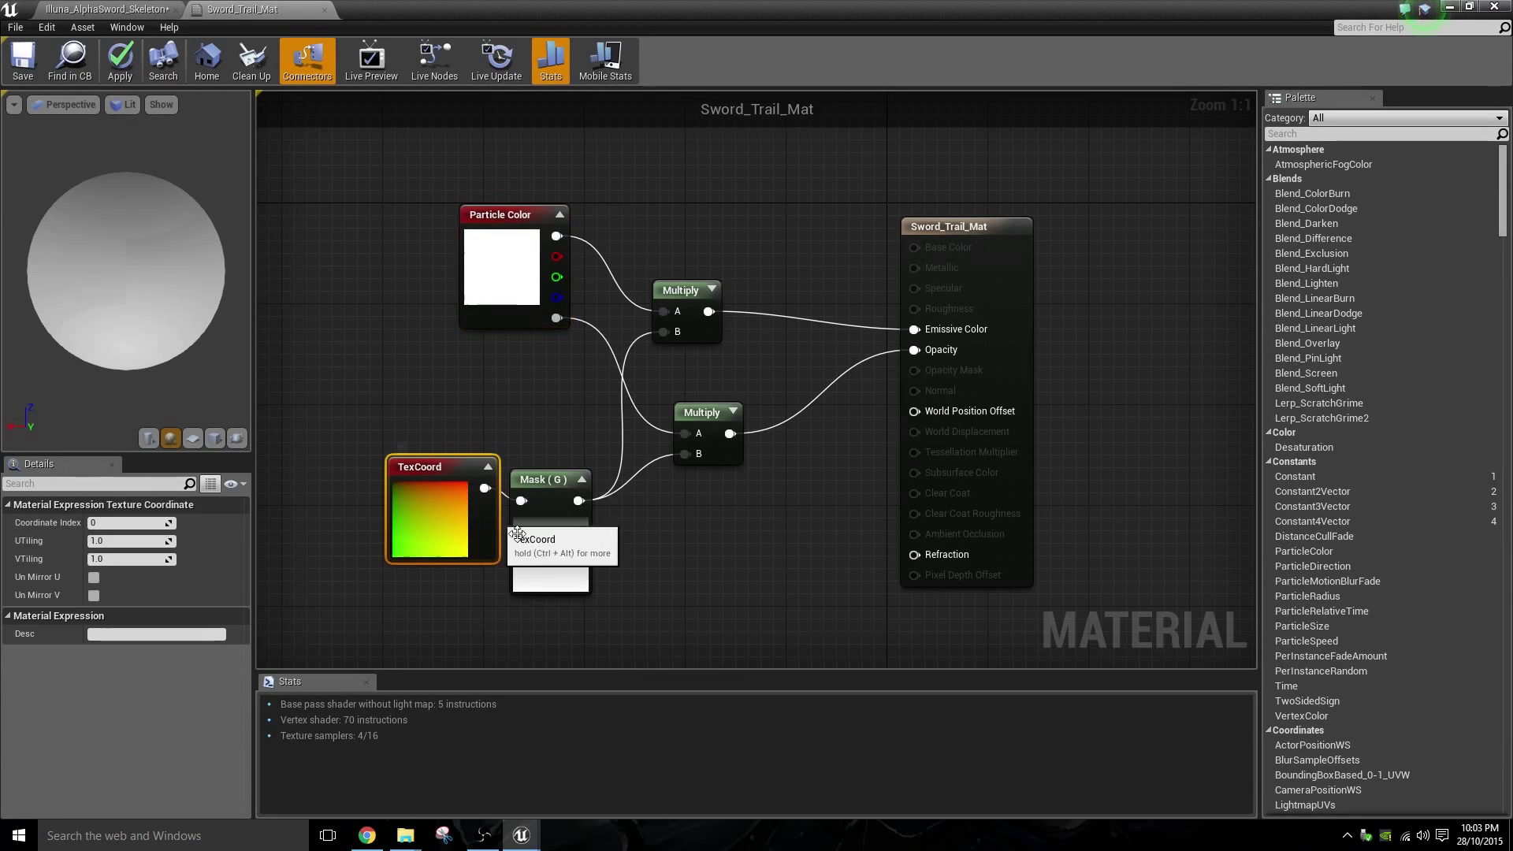
{"action": "left_click", "coordinate": [546, 477]}
- Search the material node list for "mask" to locate the ComponentMask node without adding it
{"action": "right_click", "coordinate": [768, 599]}
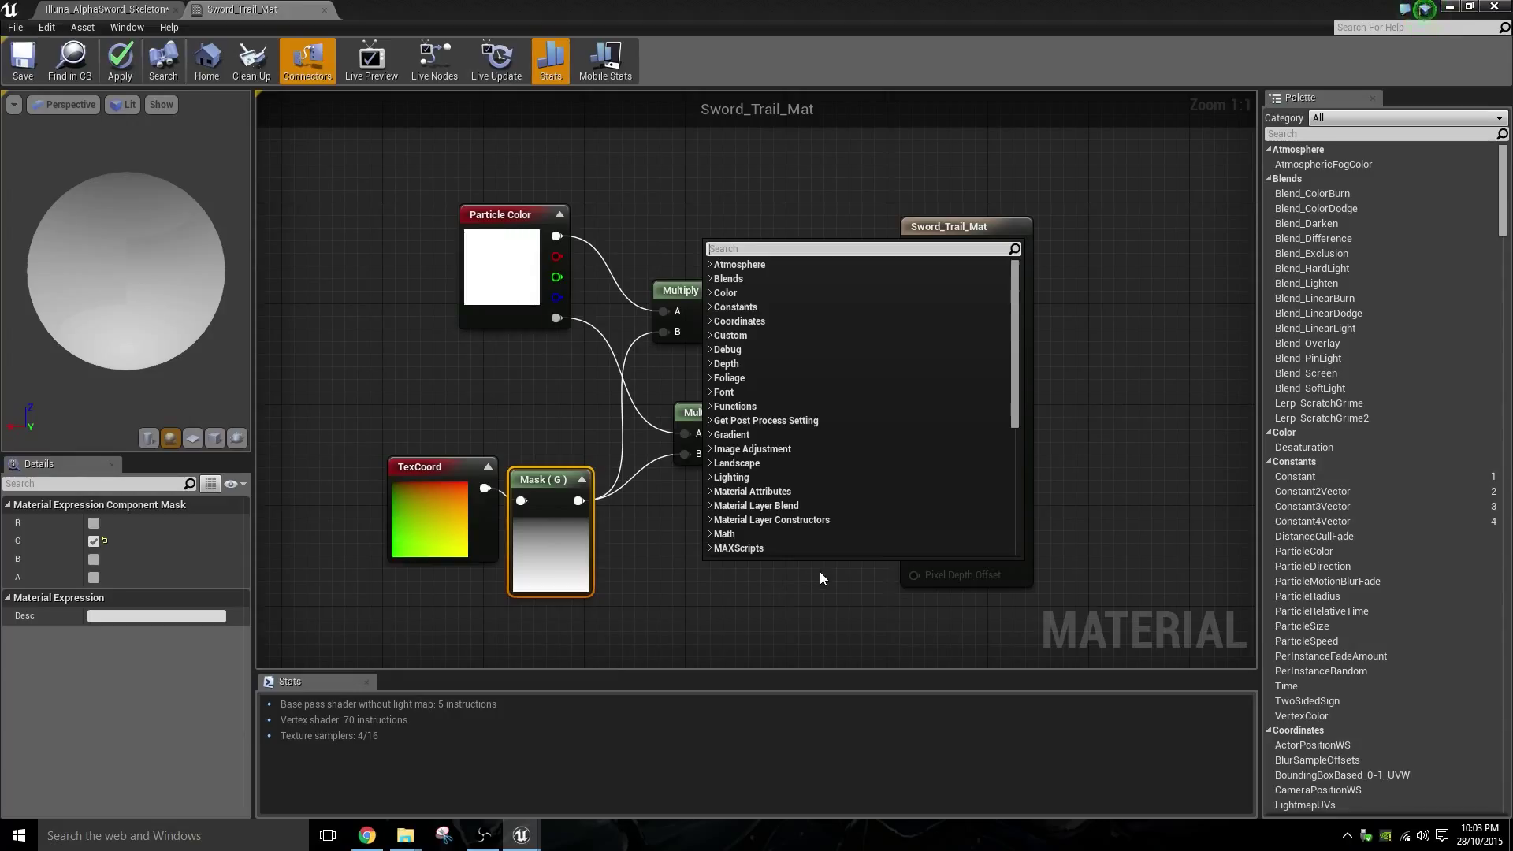
{"action": "type", "text": "mask"}
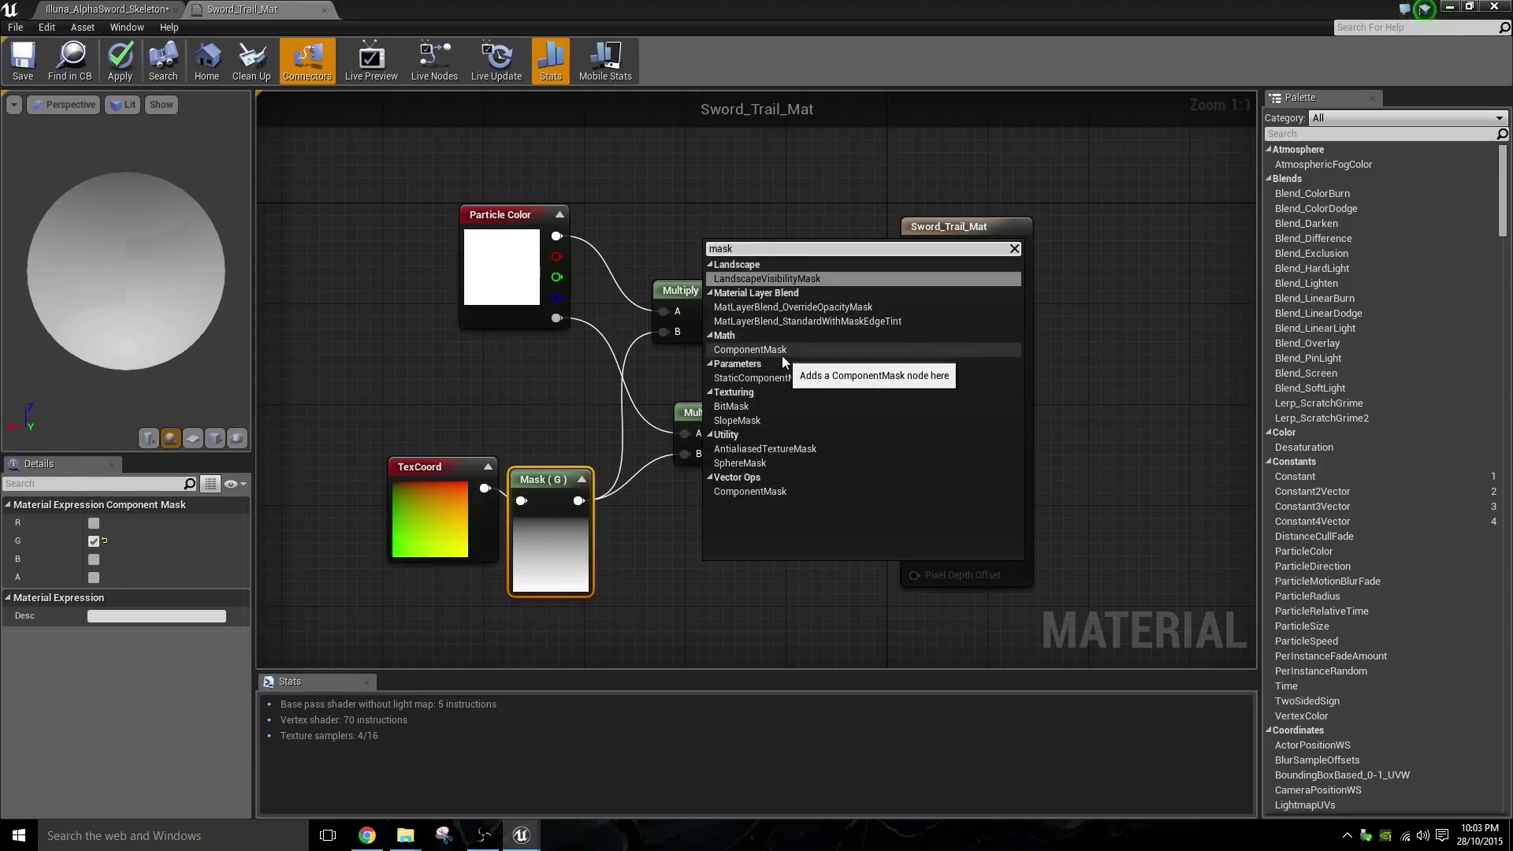
{"action": "left_click", "coordinate": [733, 188]}
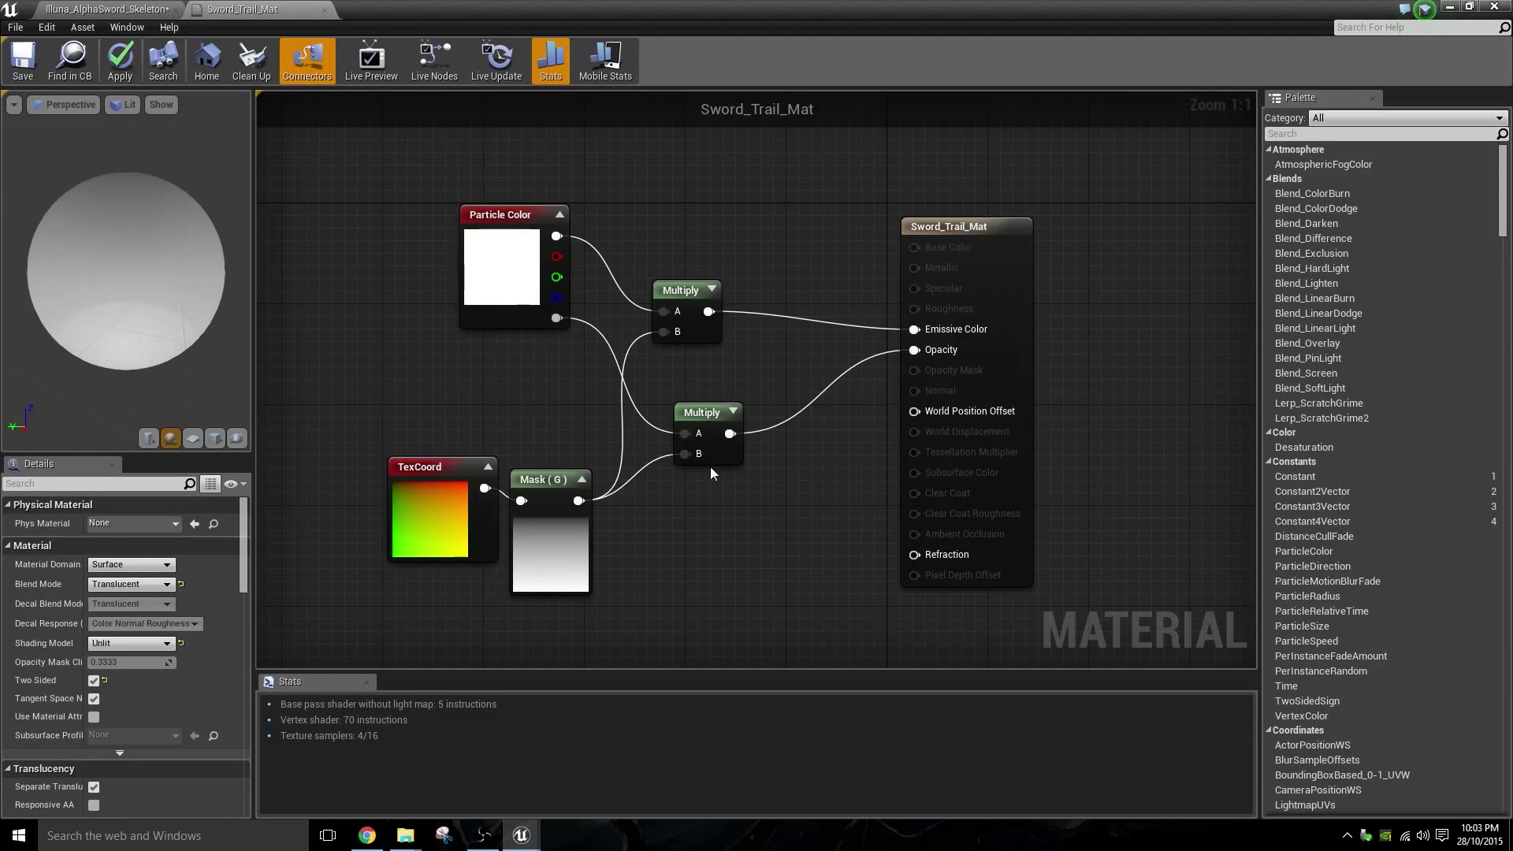
- Apply the changes to Sword_Trail_Mat and return to the Sword_Trails folder in the level editor
{"action": "left_click", "coordinate": [119, 66]}
{"action": "left_click", "coordinate": [157, 9]}
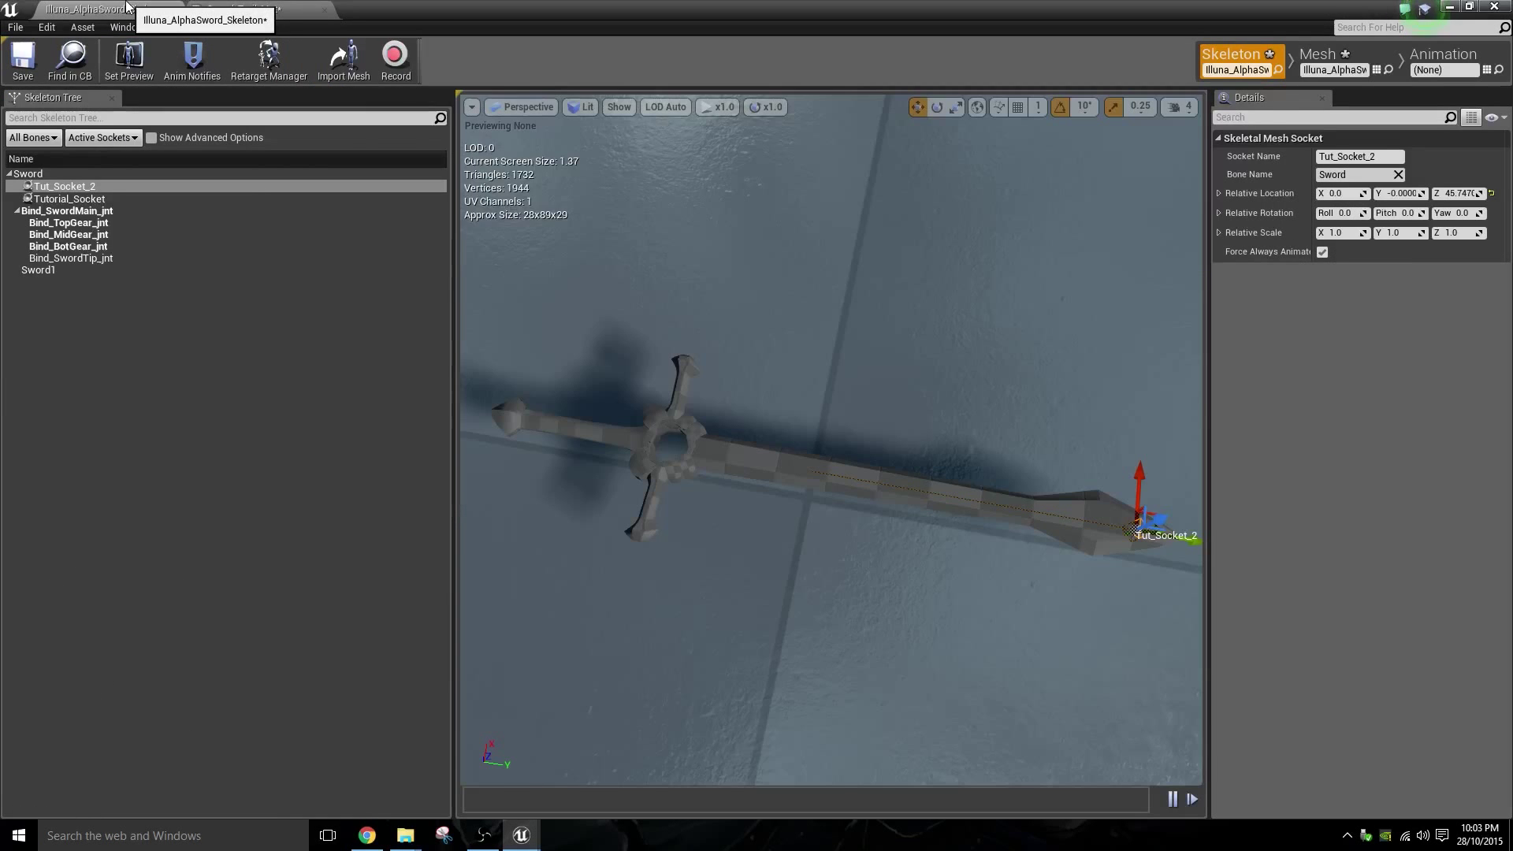
{"action": "left_click", "coordinate": [252, 10]}
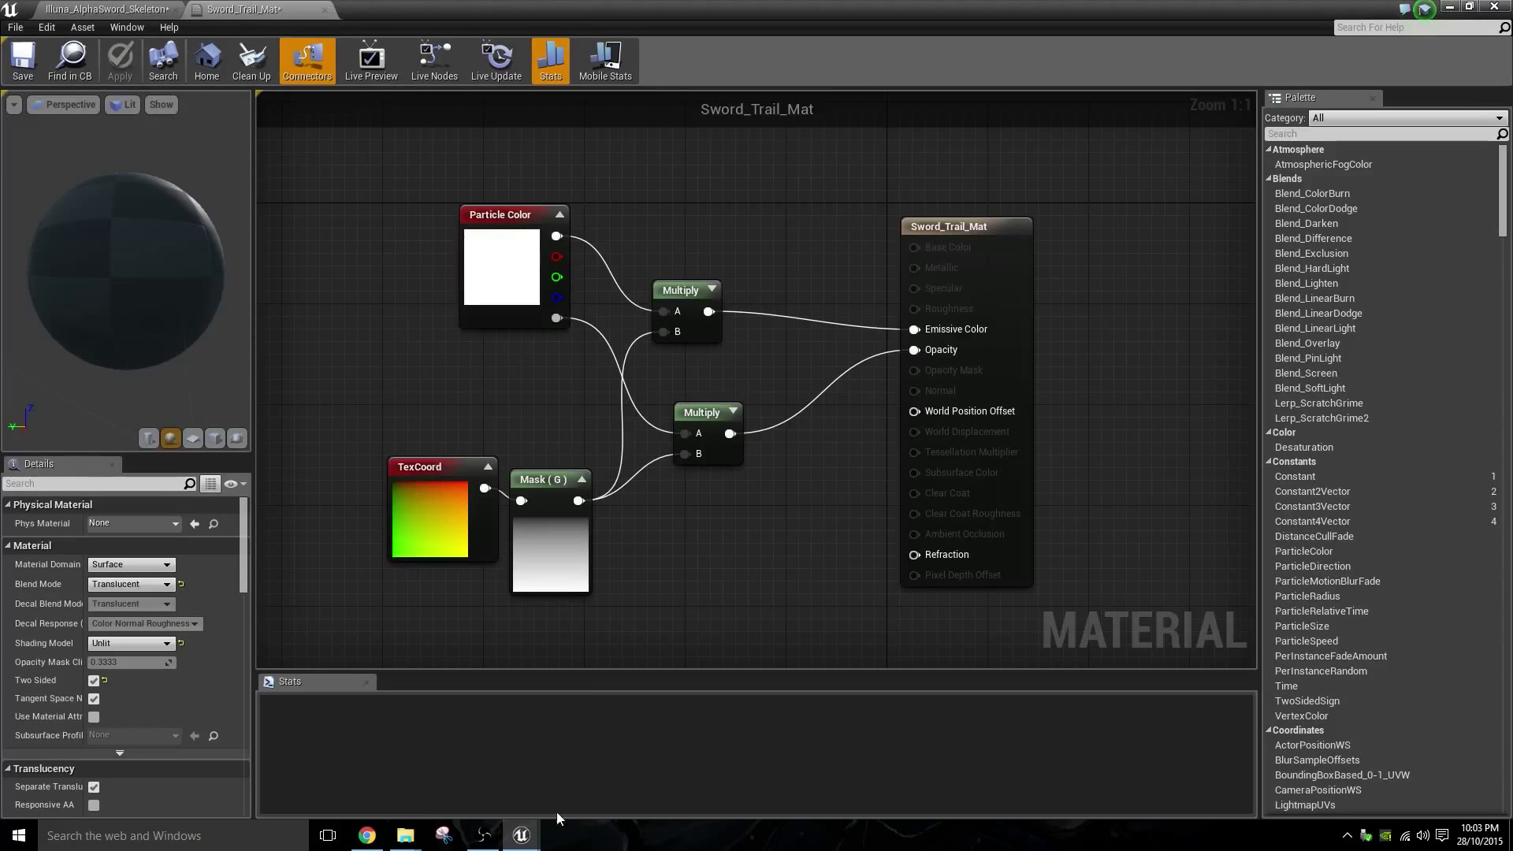
{"action": "left_click", "coordinate": [1448, 6]}
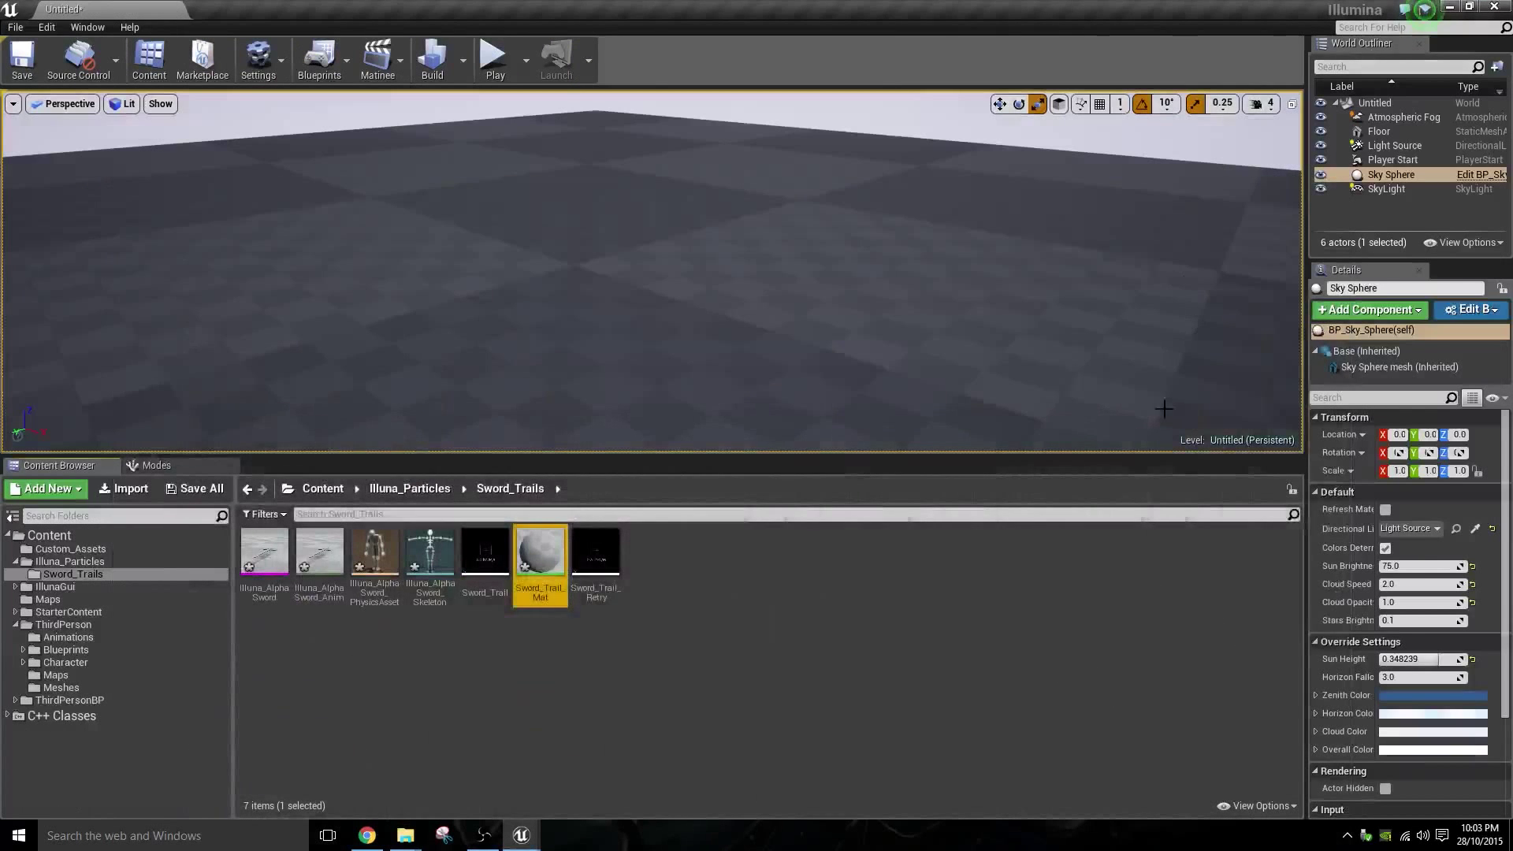
{"action": "left_click", "coordinate": [844, 600]}
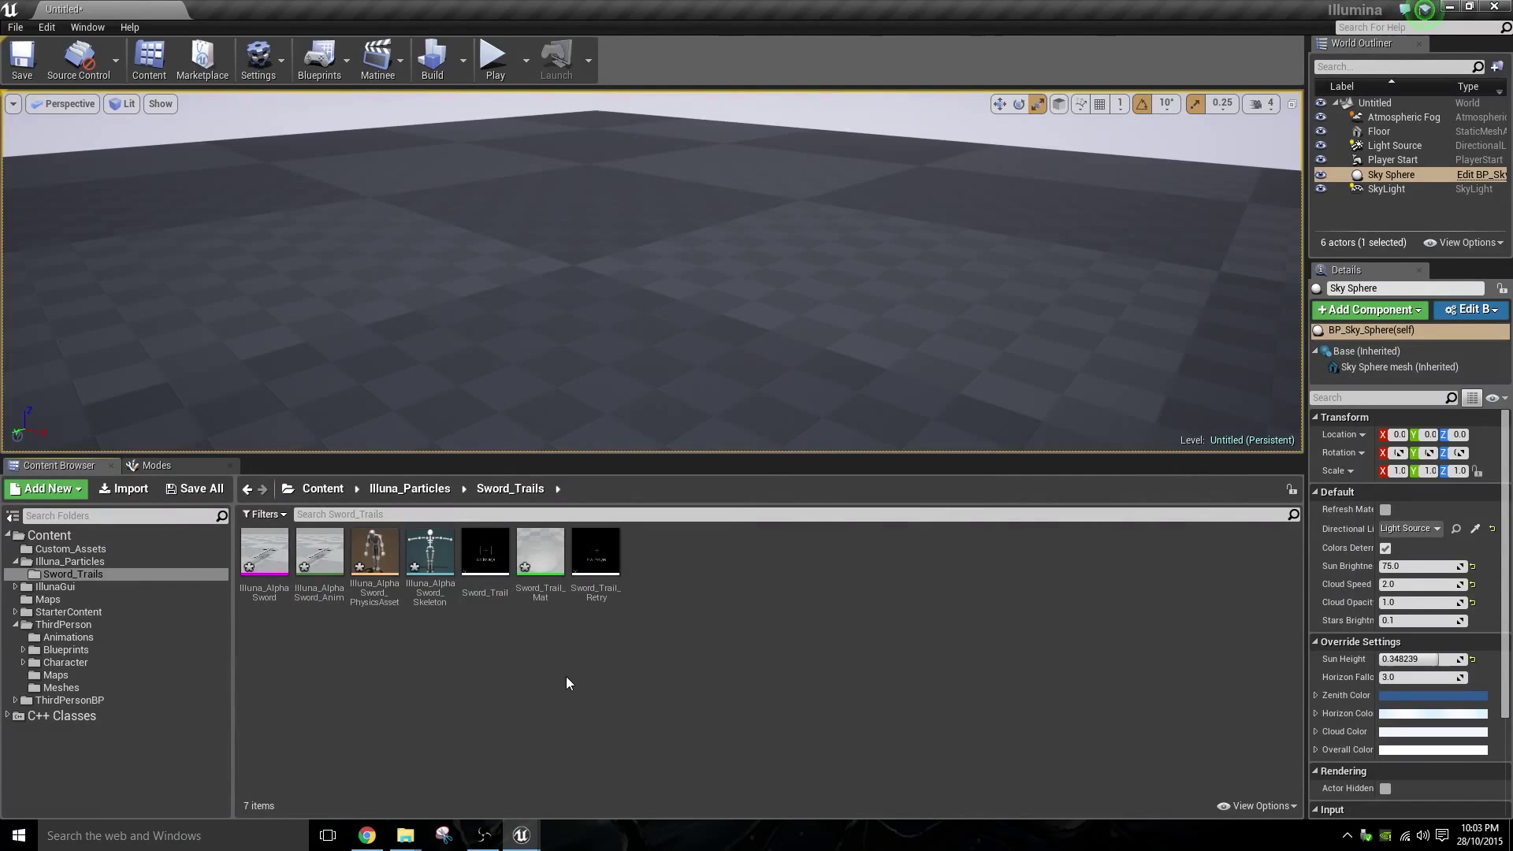
- Open the Sword_Trail_Retry particle system from the Sword_Trails folder and bring the Sword_Trail_Mat graph back into view
{"action": "right_click", "coordinate": [669, 577]}
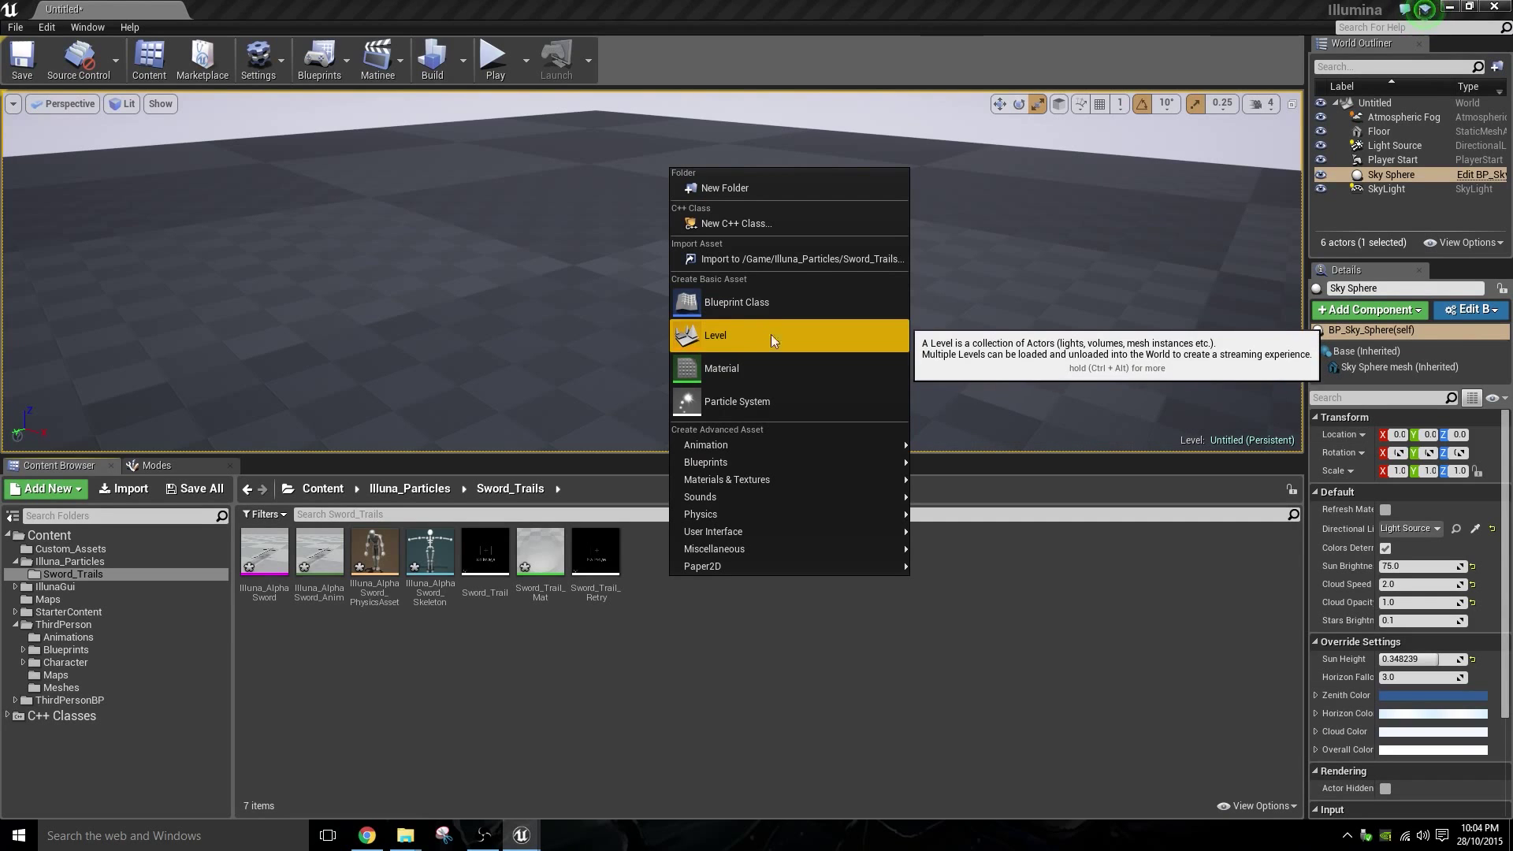
{"action": "left_click", "coordinate": [733, 660]}
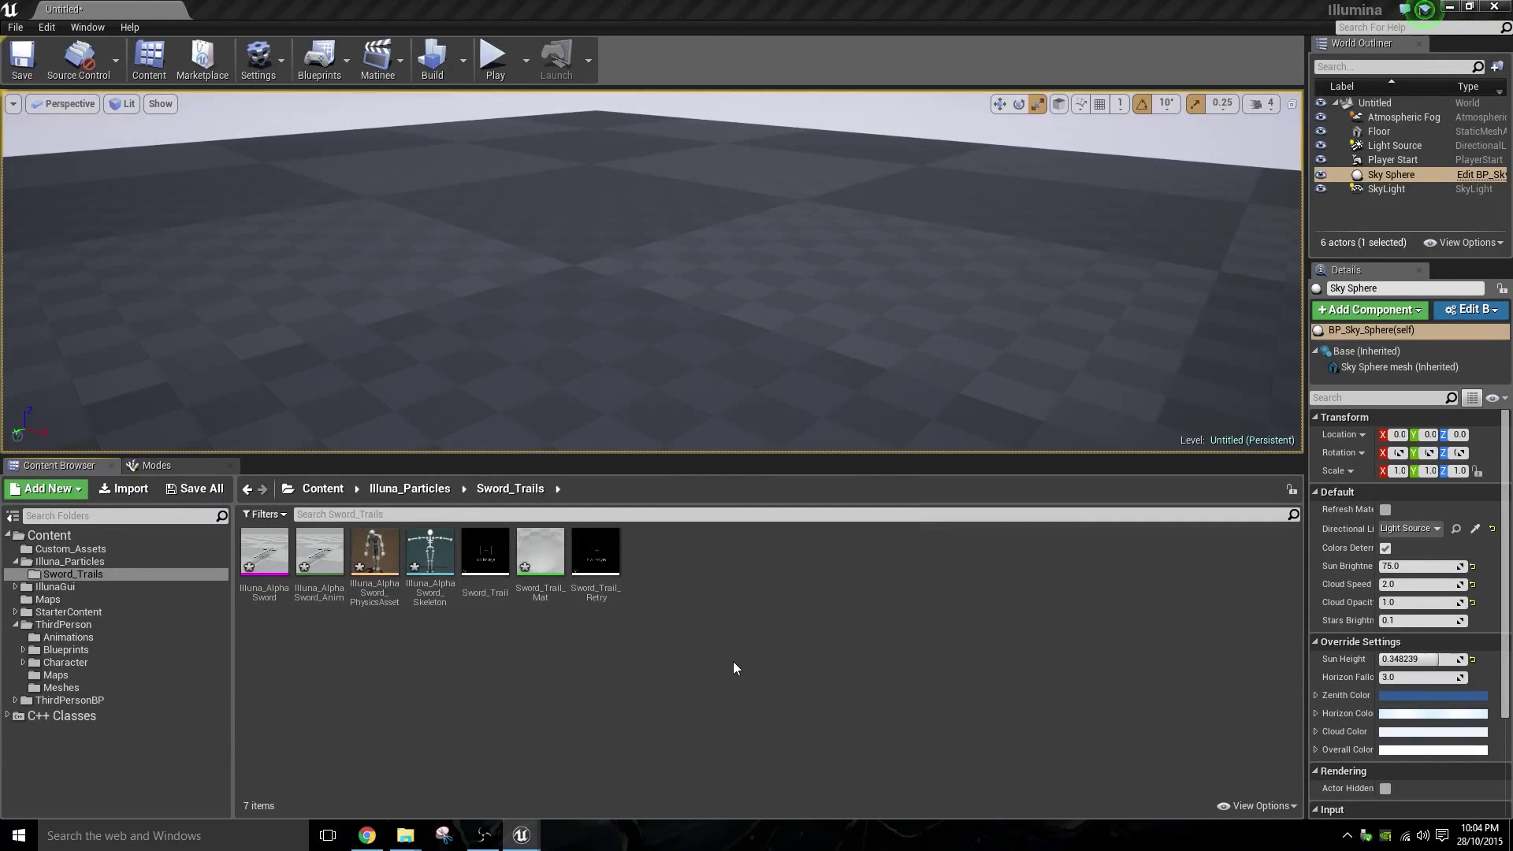
{"action": "double_click", "coordinate": [596, 555]}
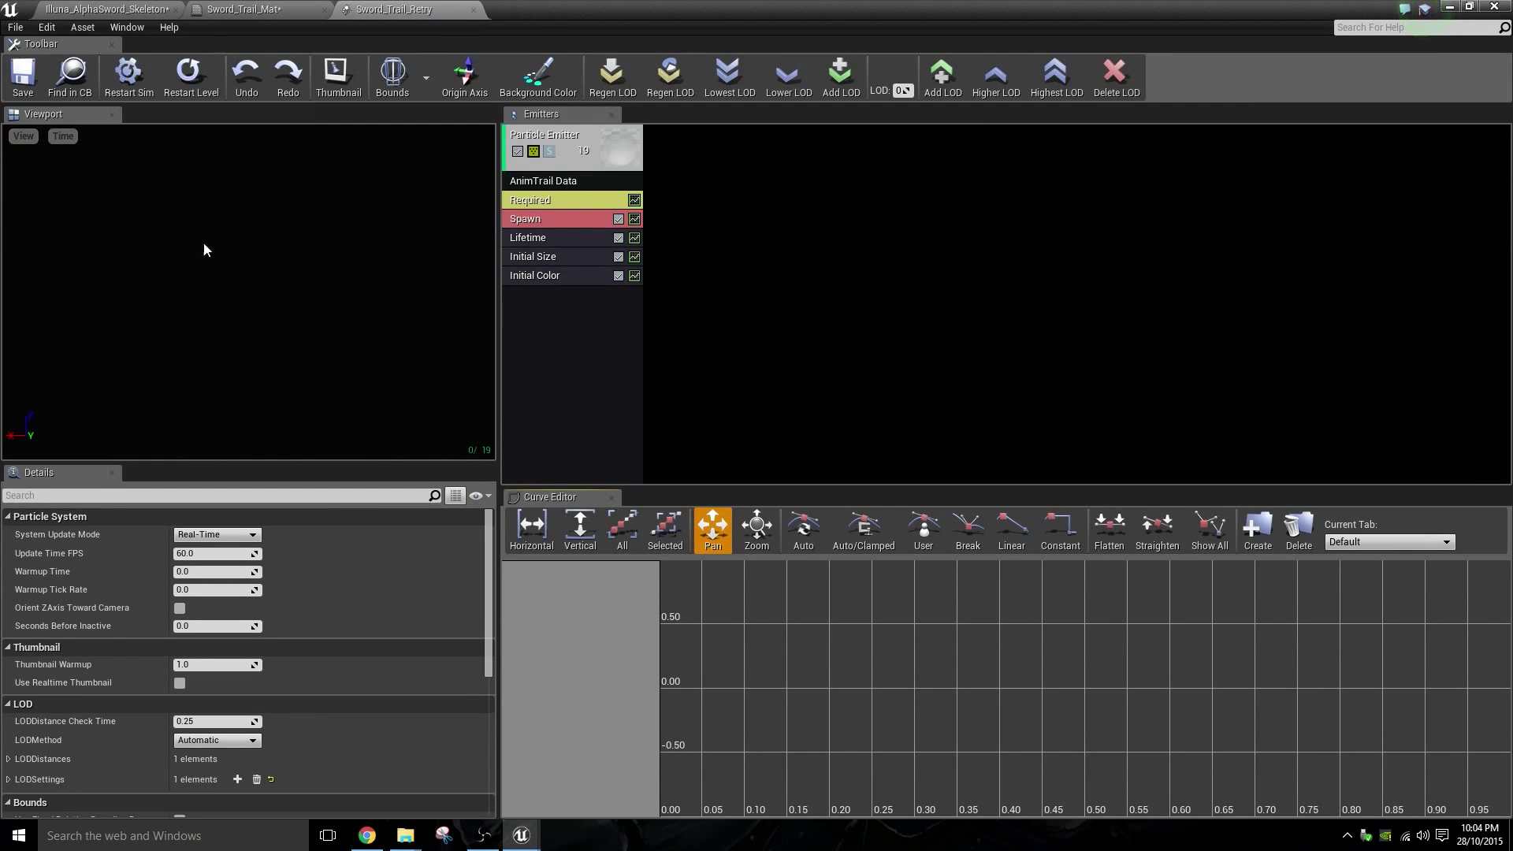
{"action": "left_click", "coordinate": [276, 9]}
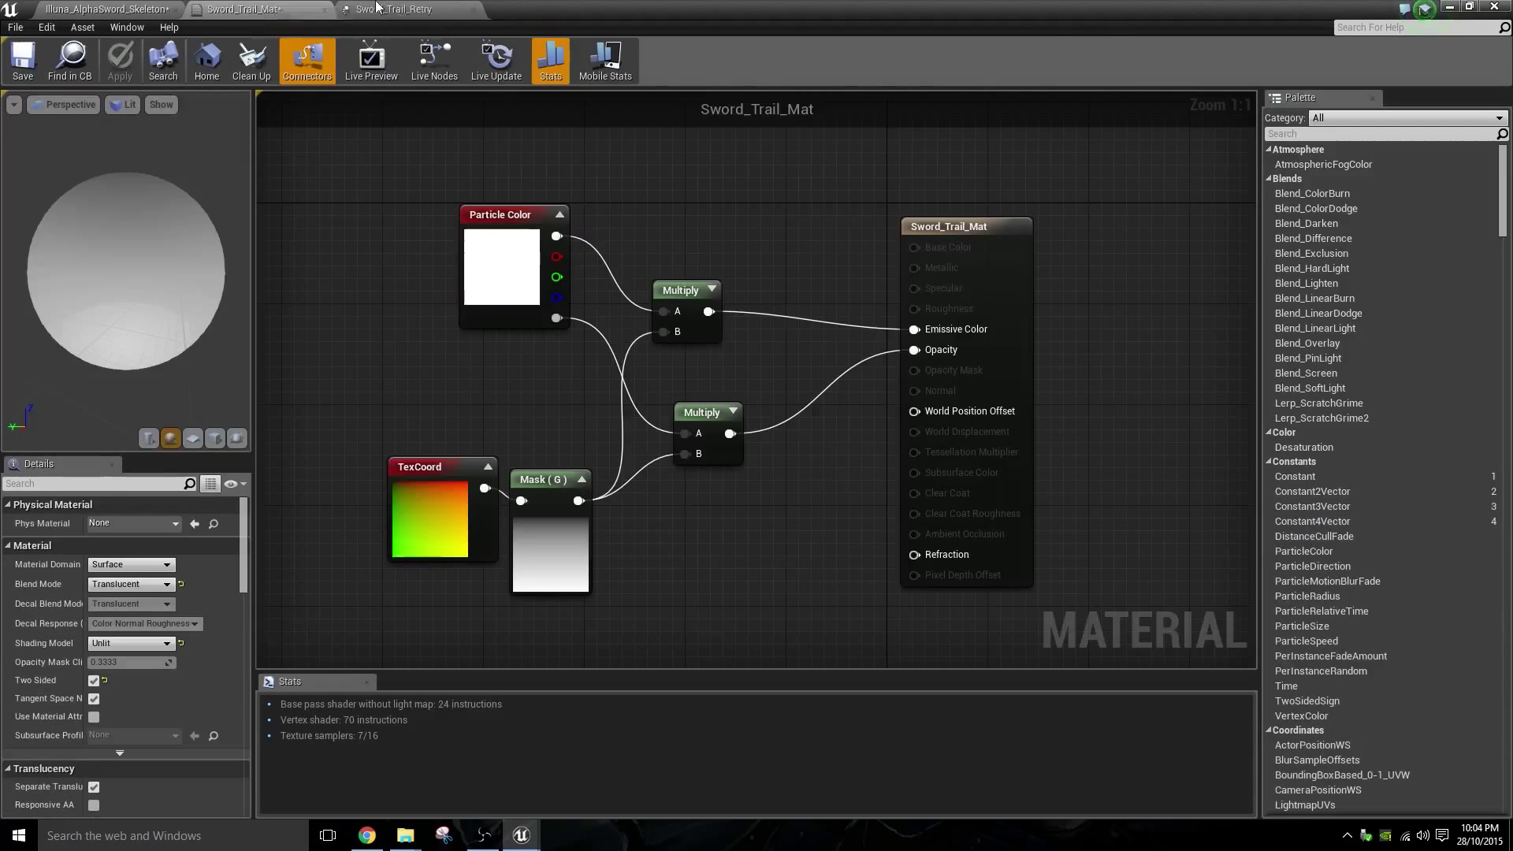
- Close the Sword_Trail_Retry particle system and return to the Sword_Trails folder in the level editor
{"action": "left_click", "coordinate": [376, 9]}
{"action": "left_click", "coordinate": [473, 10]}
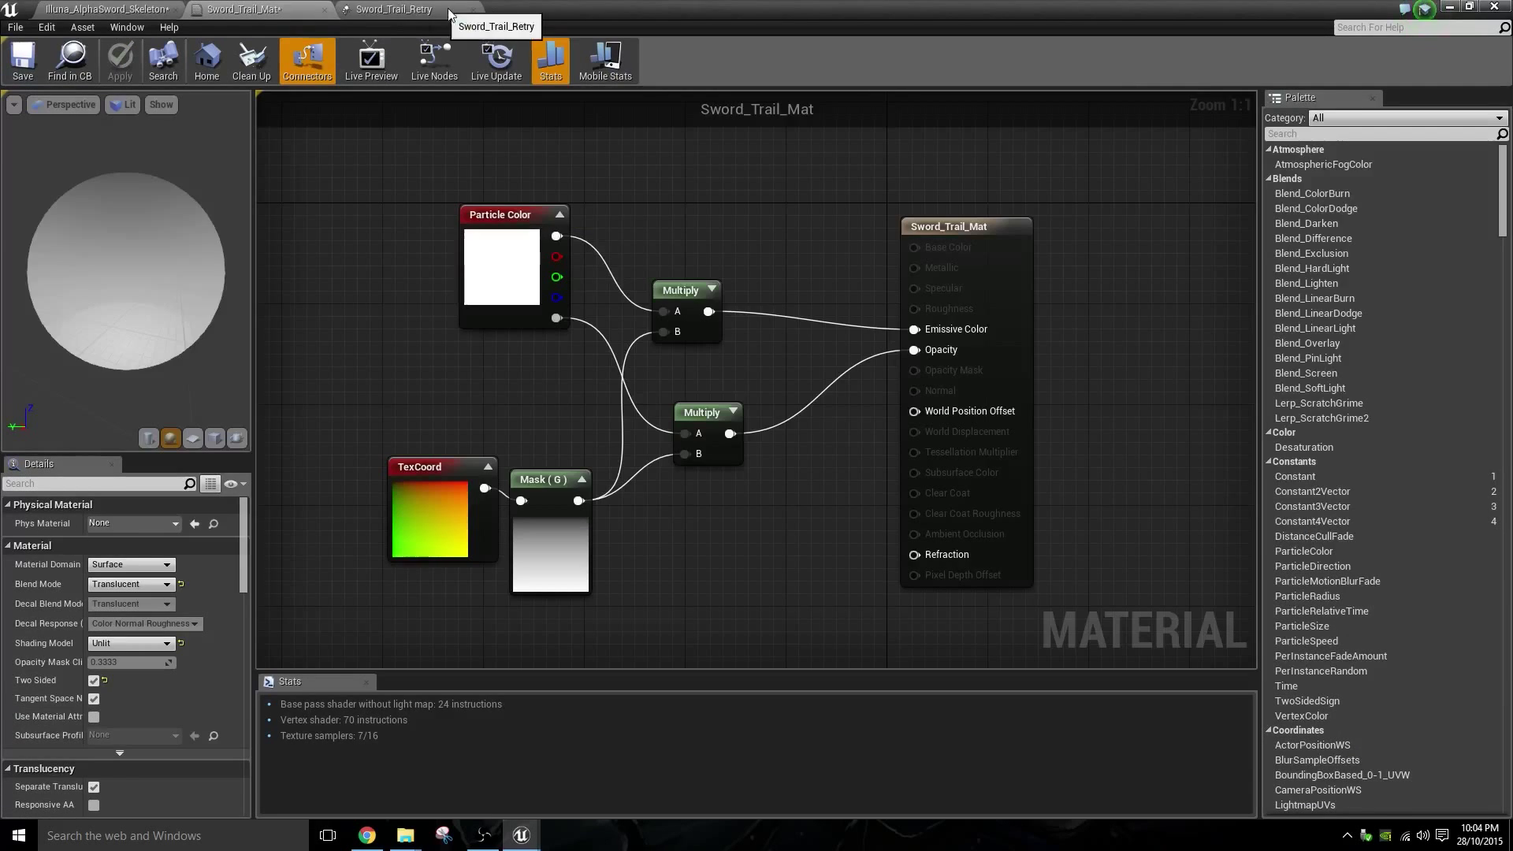
{"action": "left_click", "coordinate": [1448, 7]}
- Create a new particle system named Tutorial_Trail in the Sword_Trails folder
{"action": "right_click", "coordinate": [684, 603]}
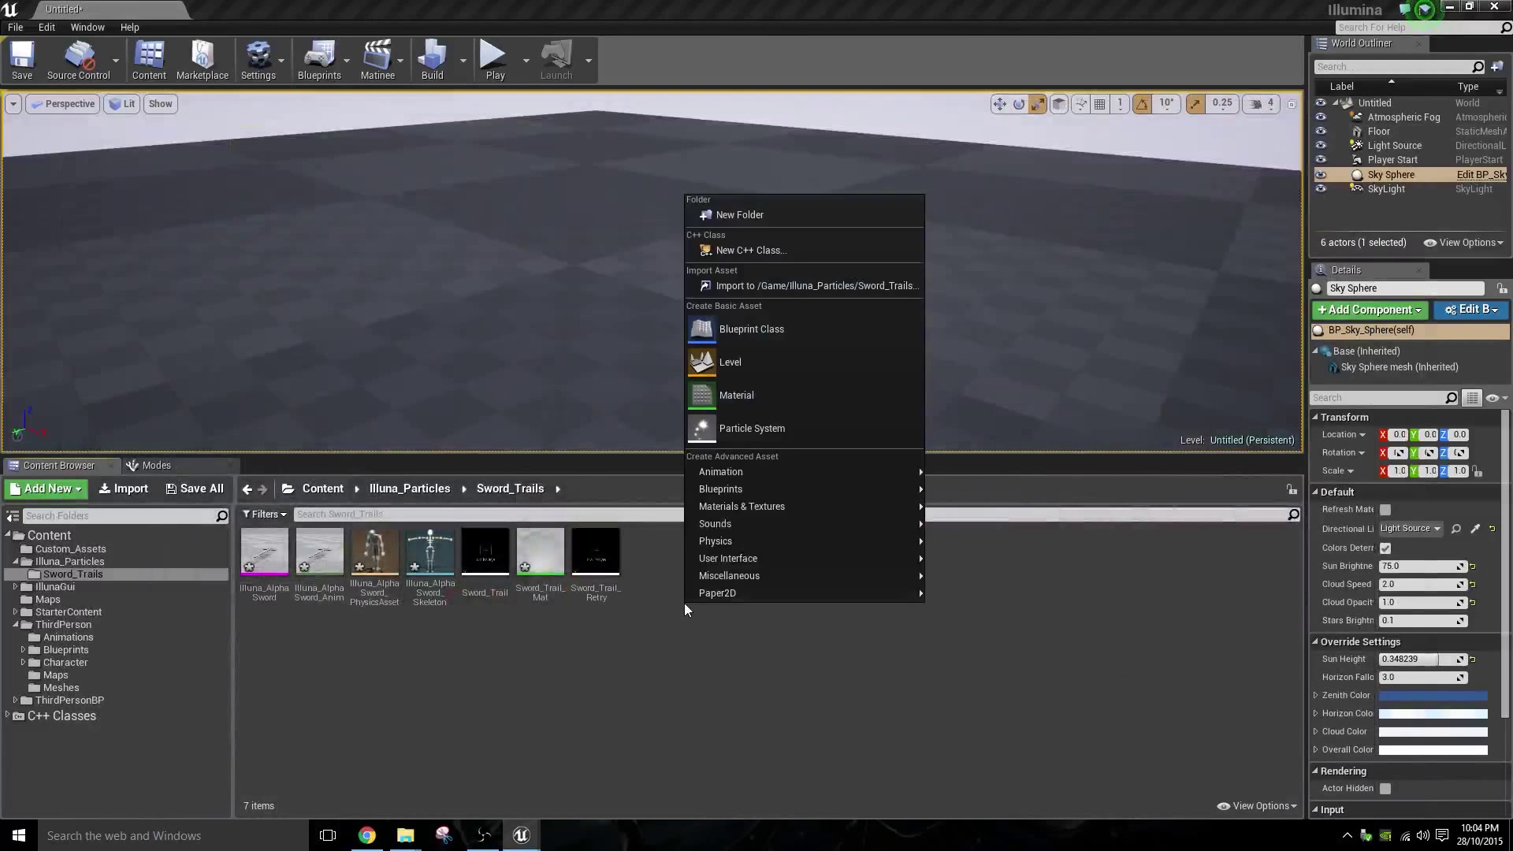
{"action": "left_click", "coordinate": [762, 437]}
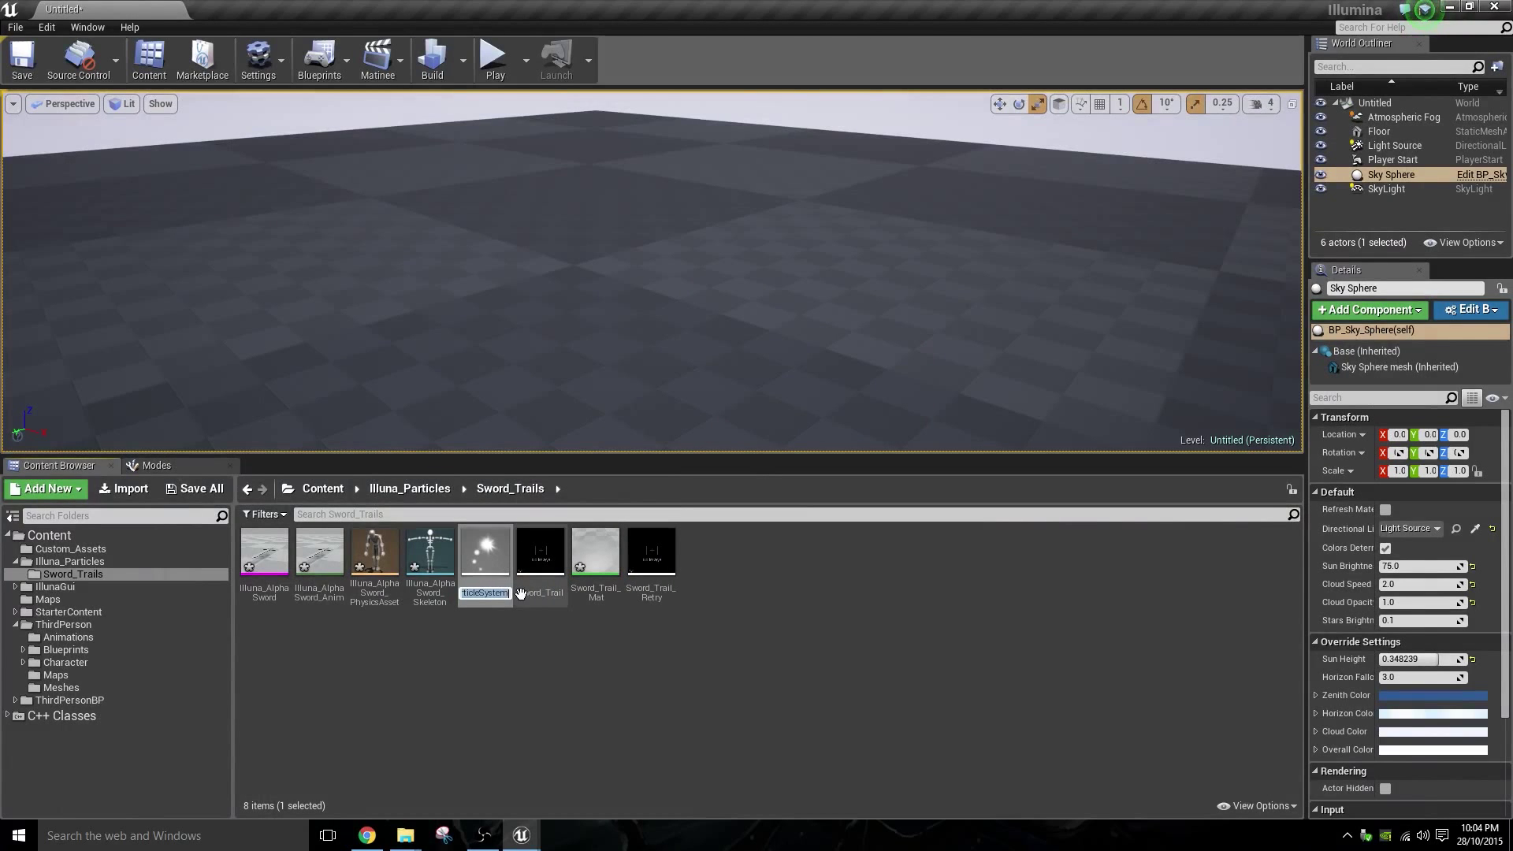
{"action": "type", "text": "Tr"}
{"action": "type", "text": "torial T"}
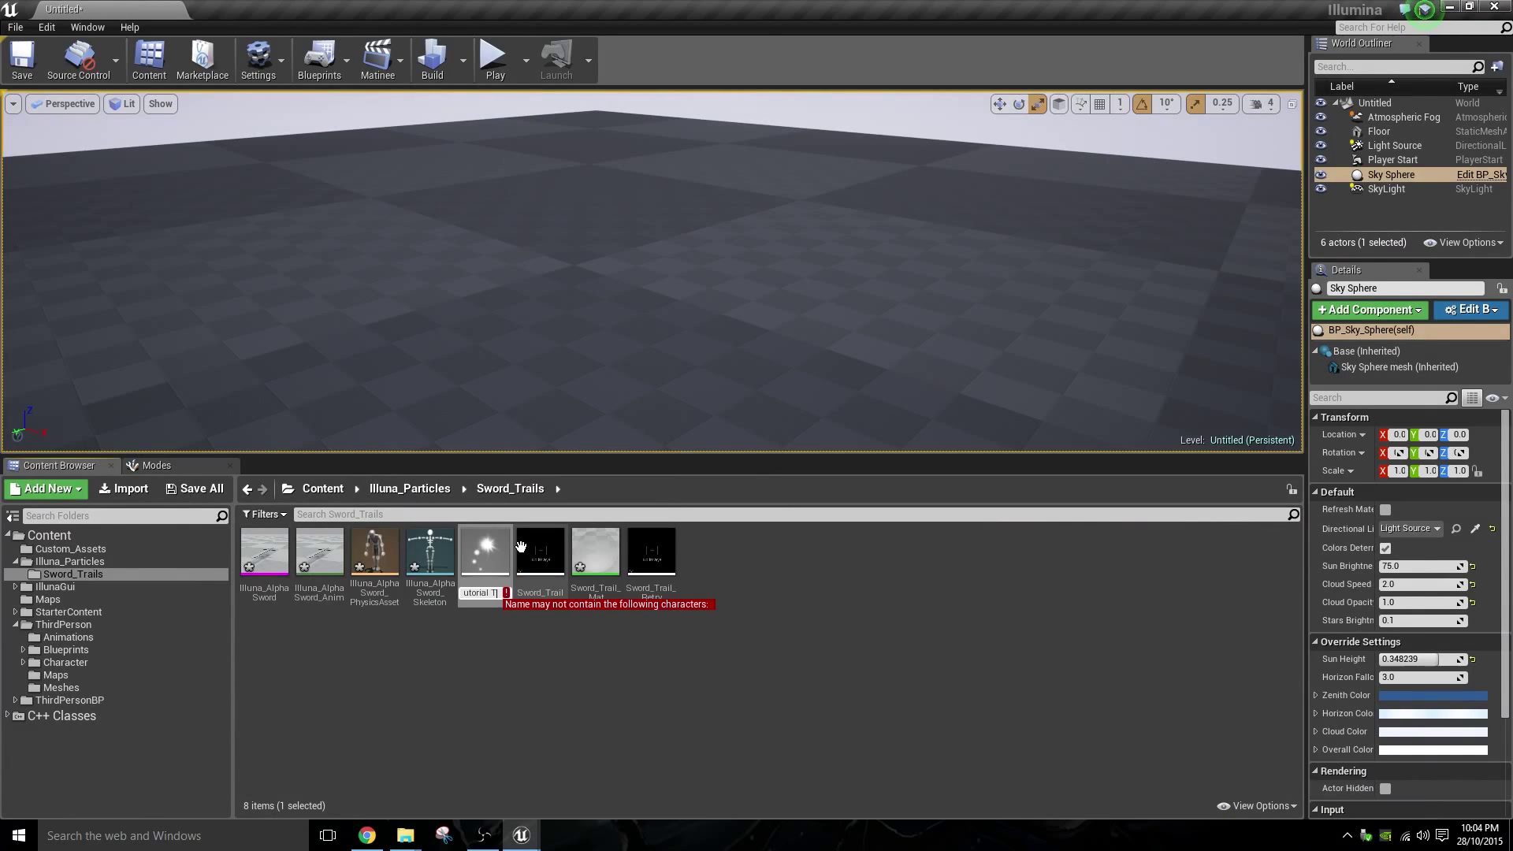
{"action": "key", "text": "BackSpace"}
{"action": "key", "text": "BackSpace"}
{"action": "type", "text": "_T"}
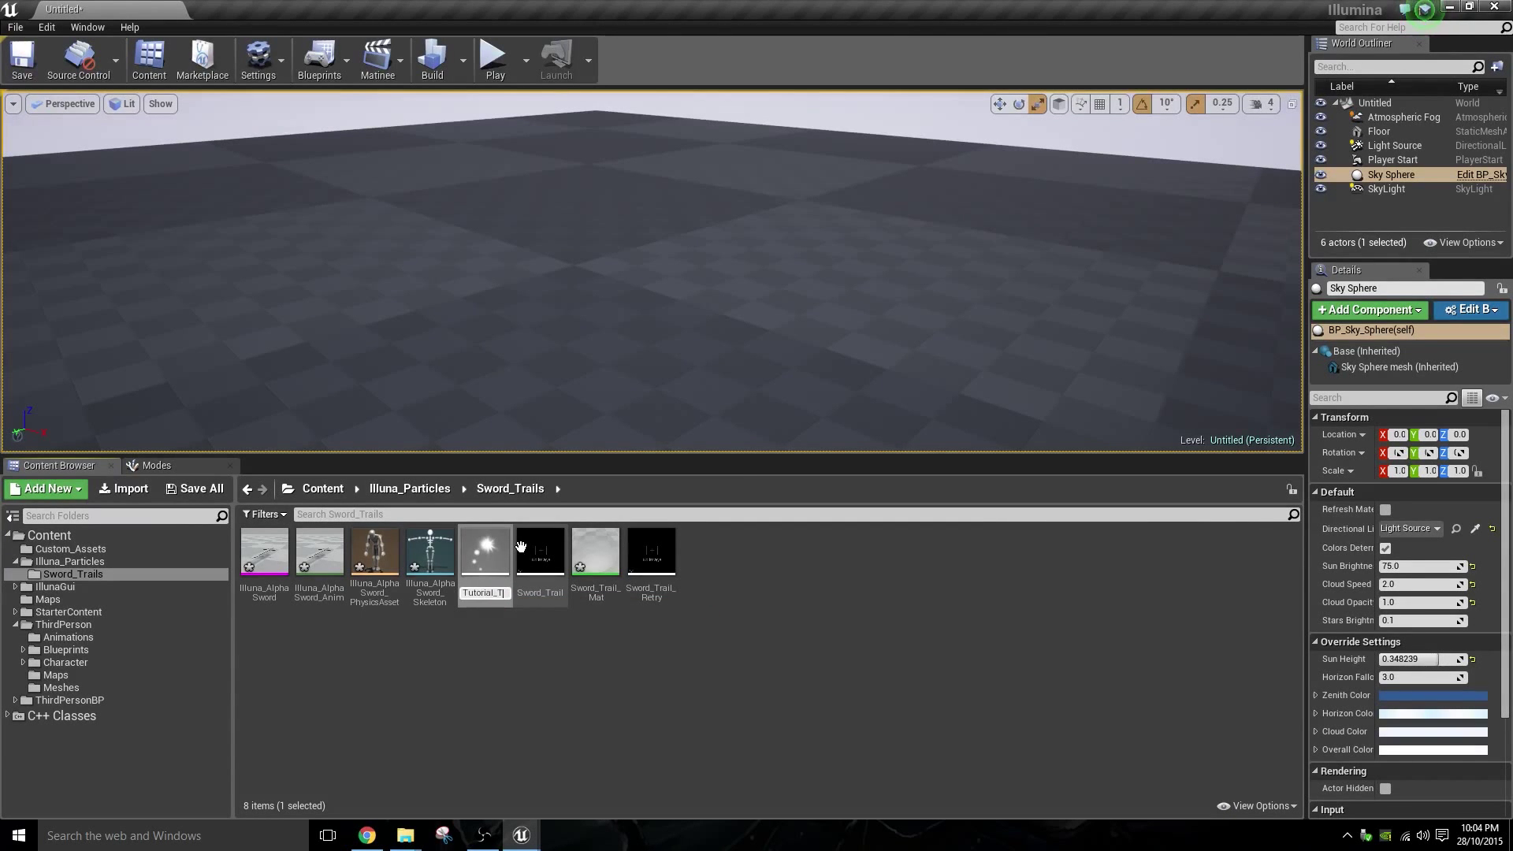
{"action": "type", "text": "rail"}
{"action": "key", "text": "Return"}
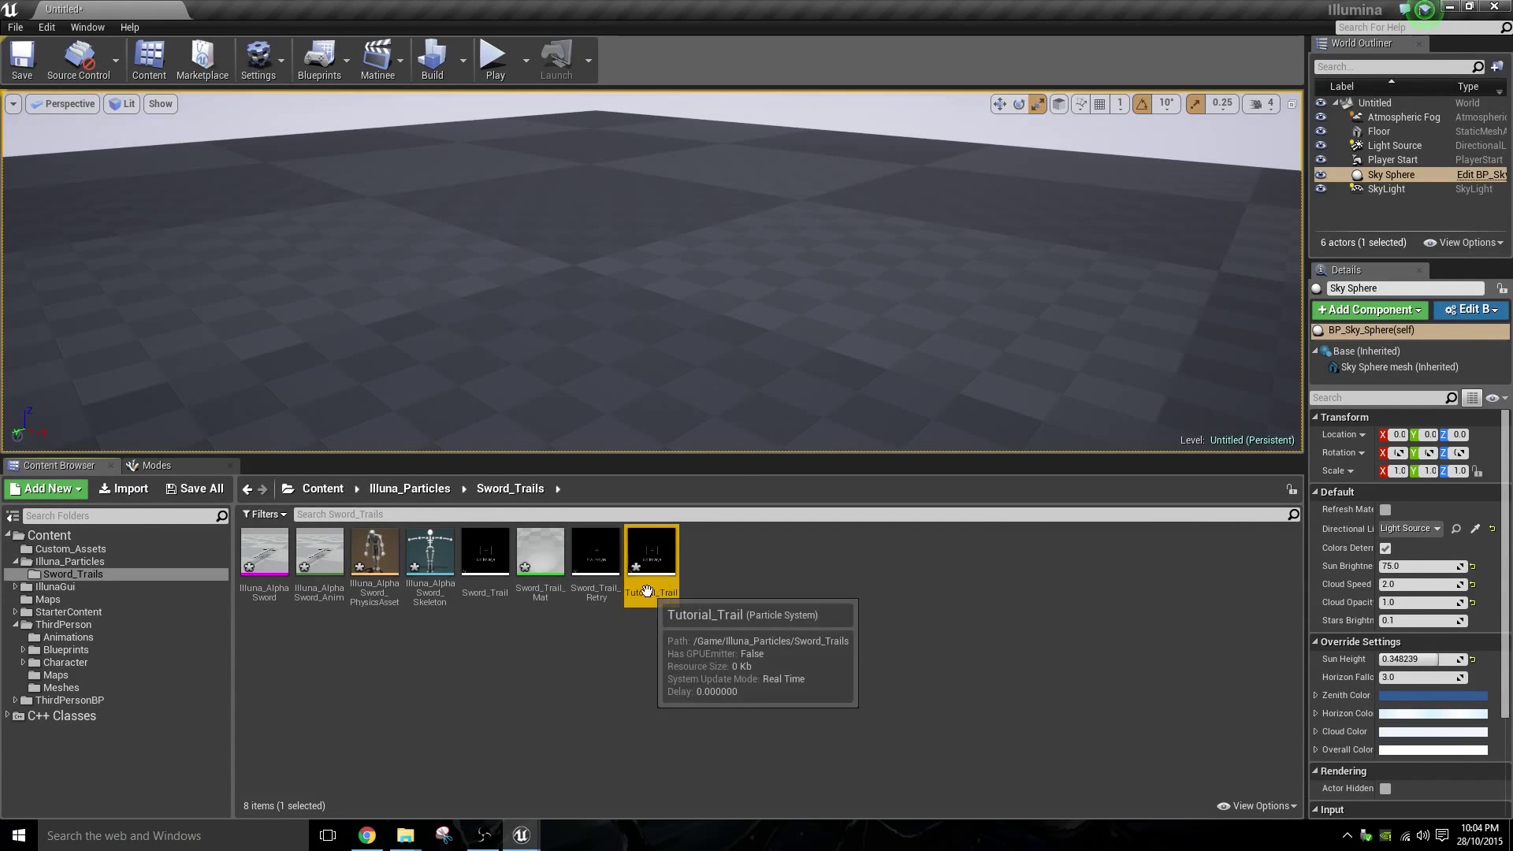
- Open the Tutorial_Trail particle system for editing and view its default emitter in the preview
{"action": "double_click", "coordinate": [648, 561]}
{"action": "left_click", "coordinate": [355, 352]}
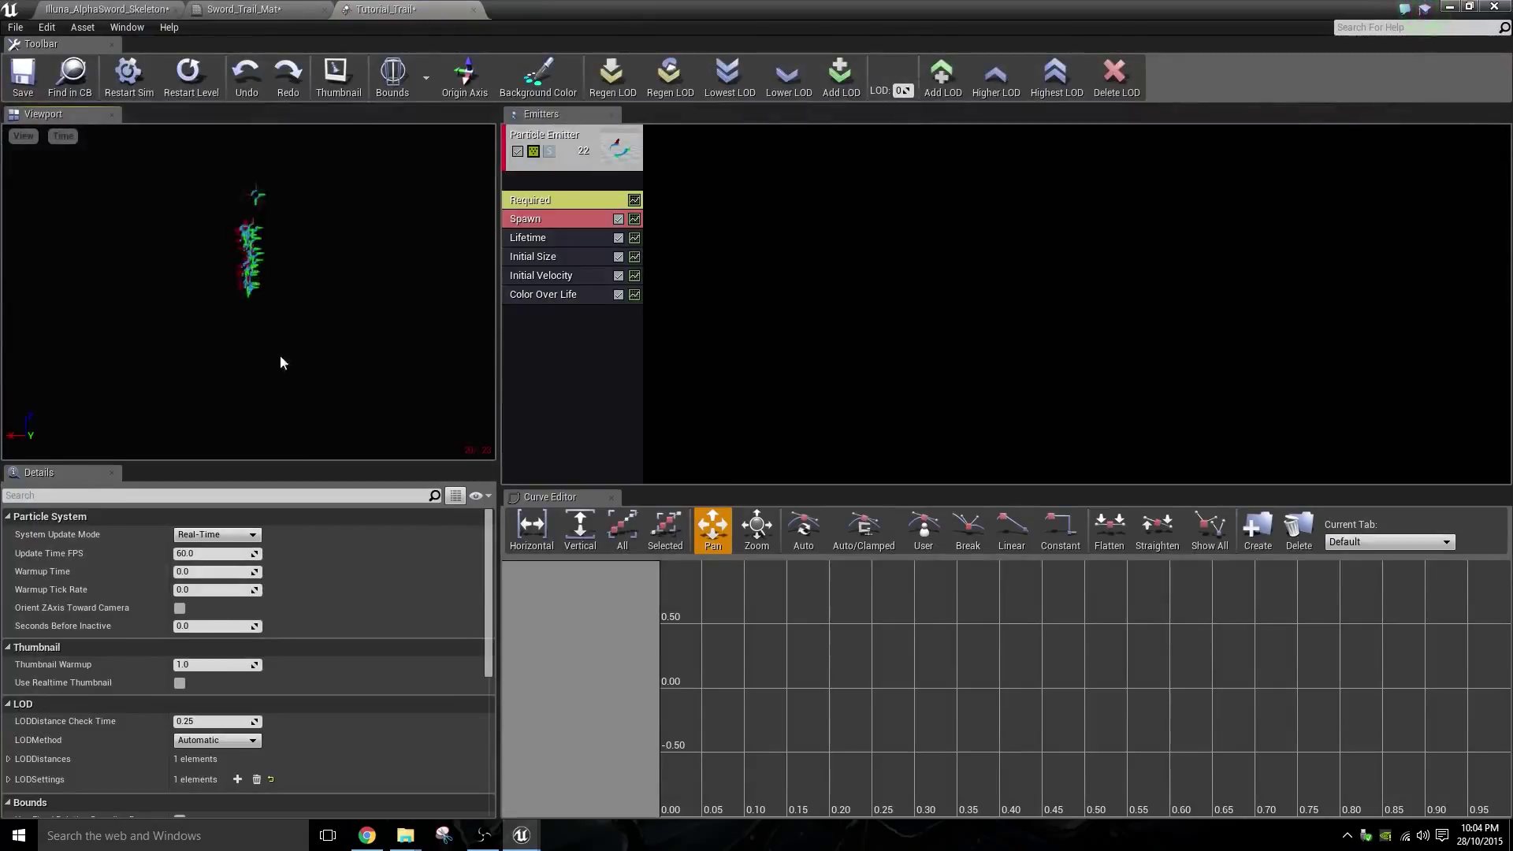
{"action": "left_click_drag", "start_coordinate": [284, 362], "coordinate": [209, 287]}
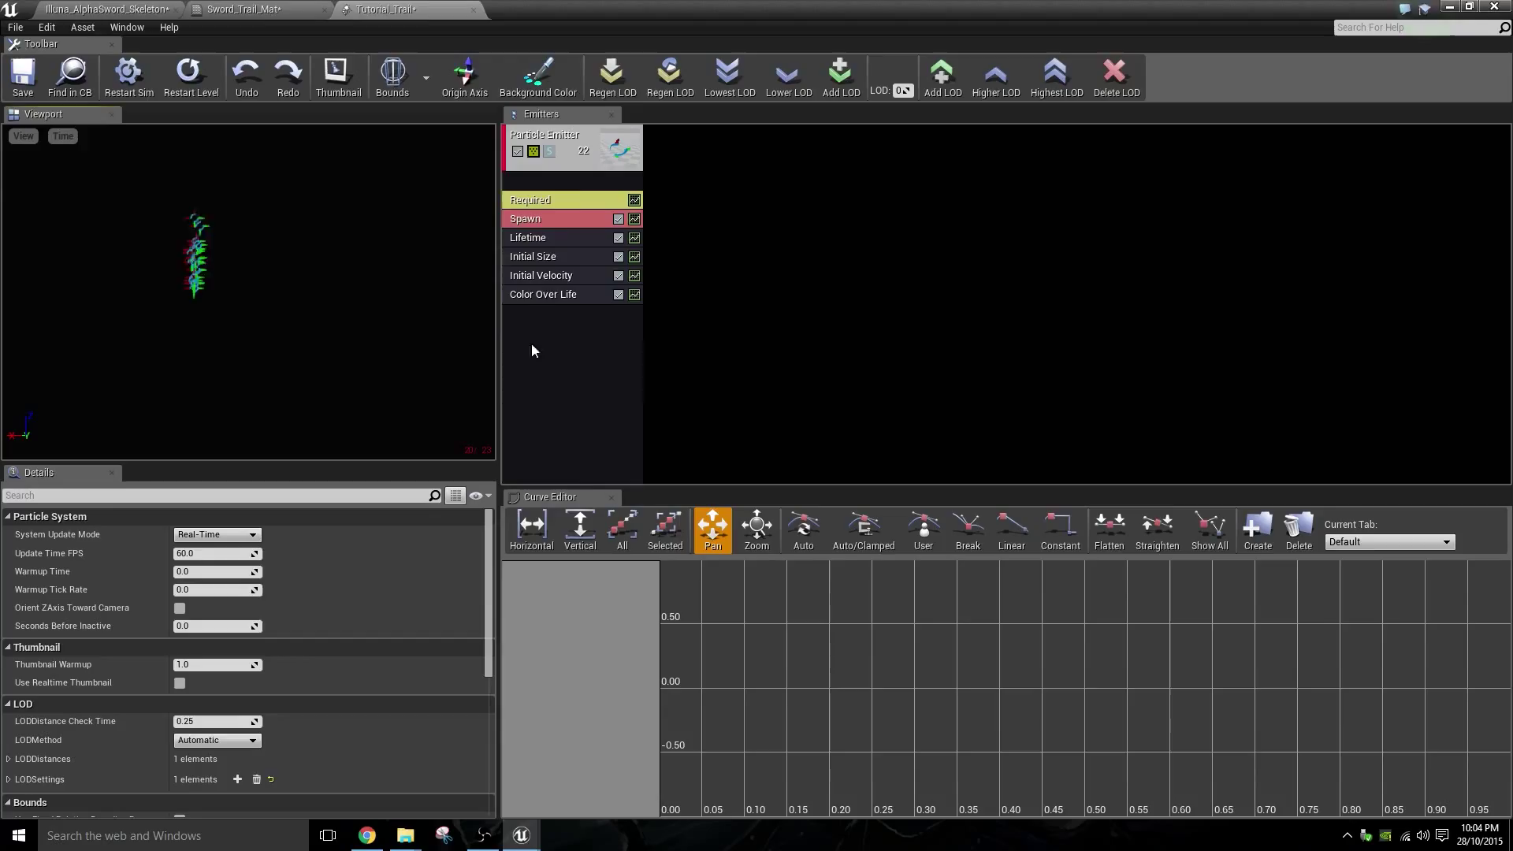
- Add AnimTrail type data to the default particle emitter of Tutorial_Trail
{"action": "left_click", "coordinate": [523, 167]}
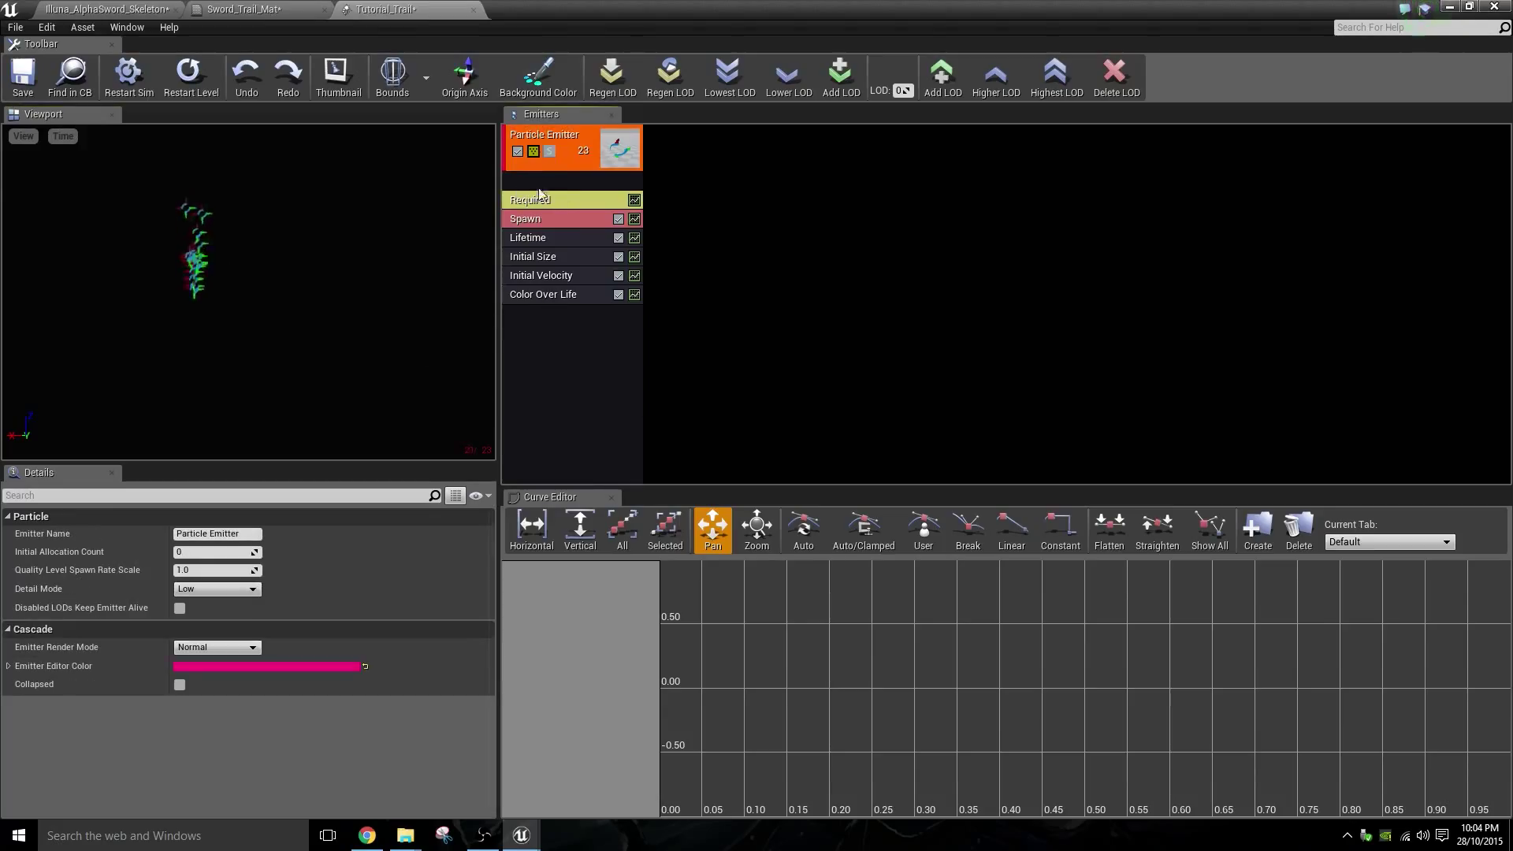
{"action": "right_click", "coordinate": [573, 183]}
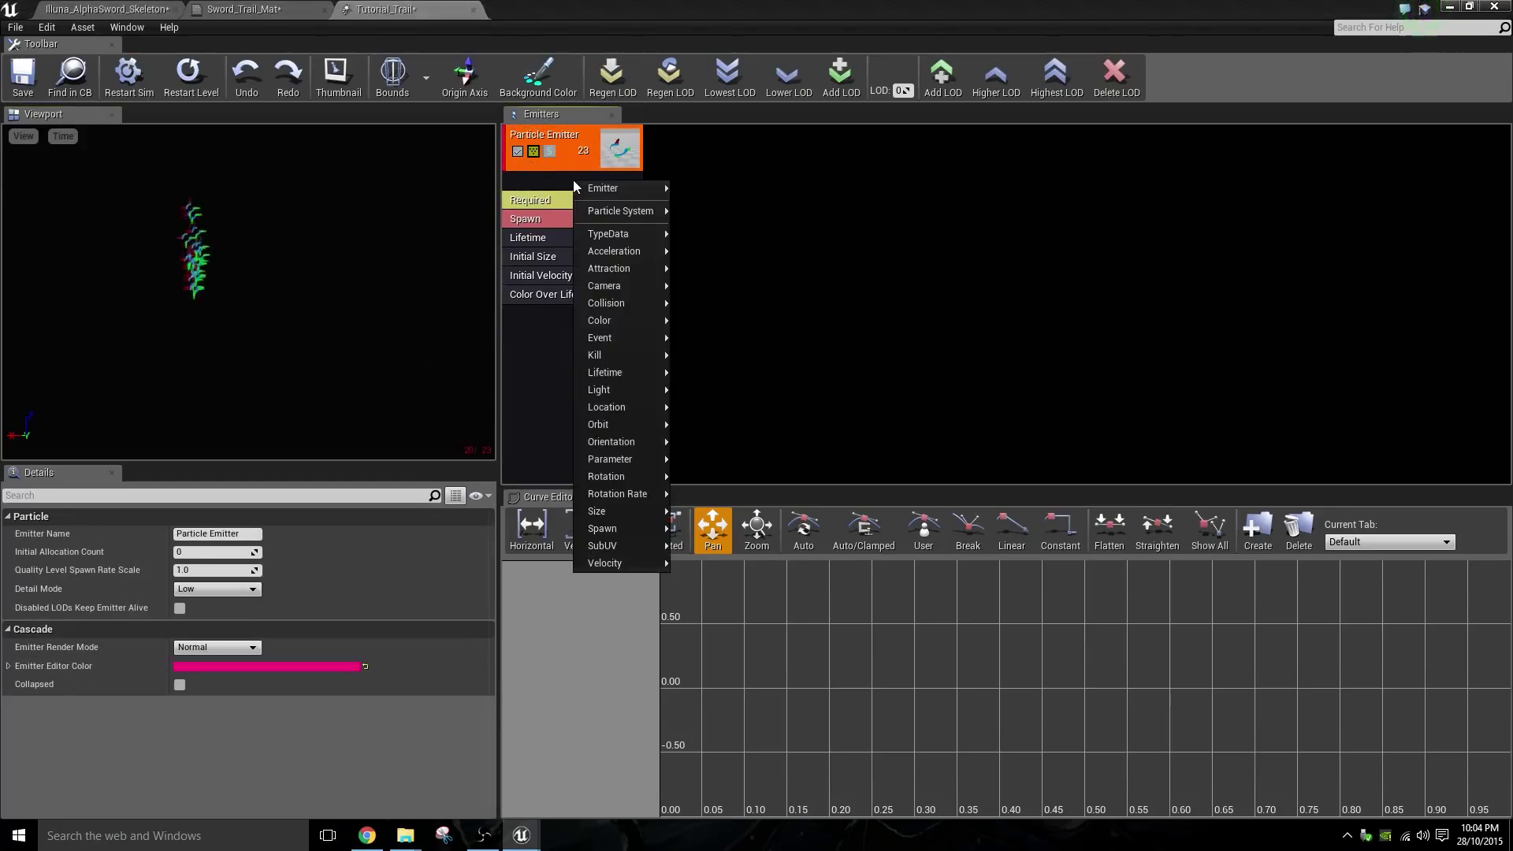
{"action": "mouse_move", "coordinate": [604, 235]}
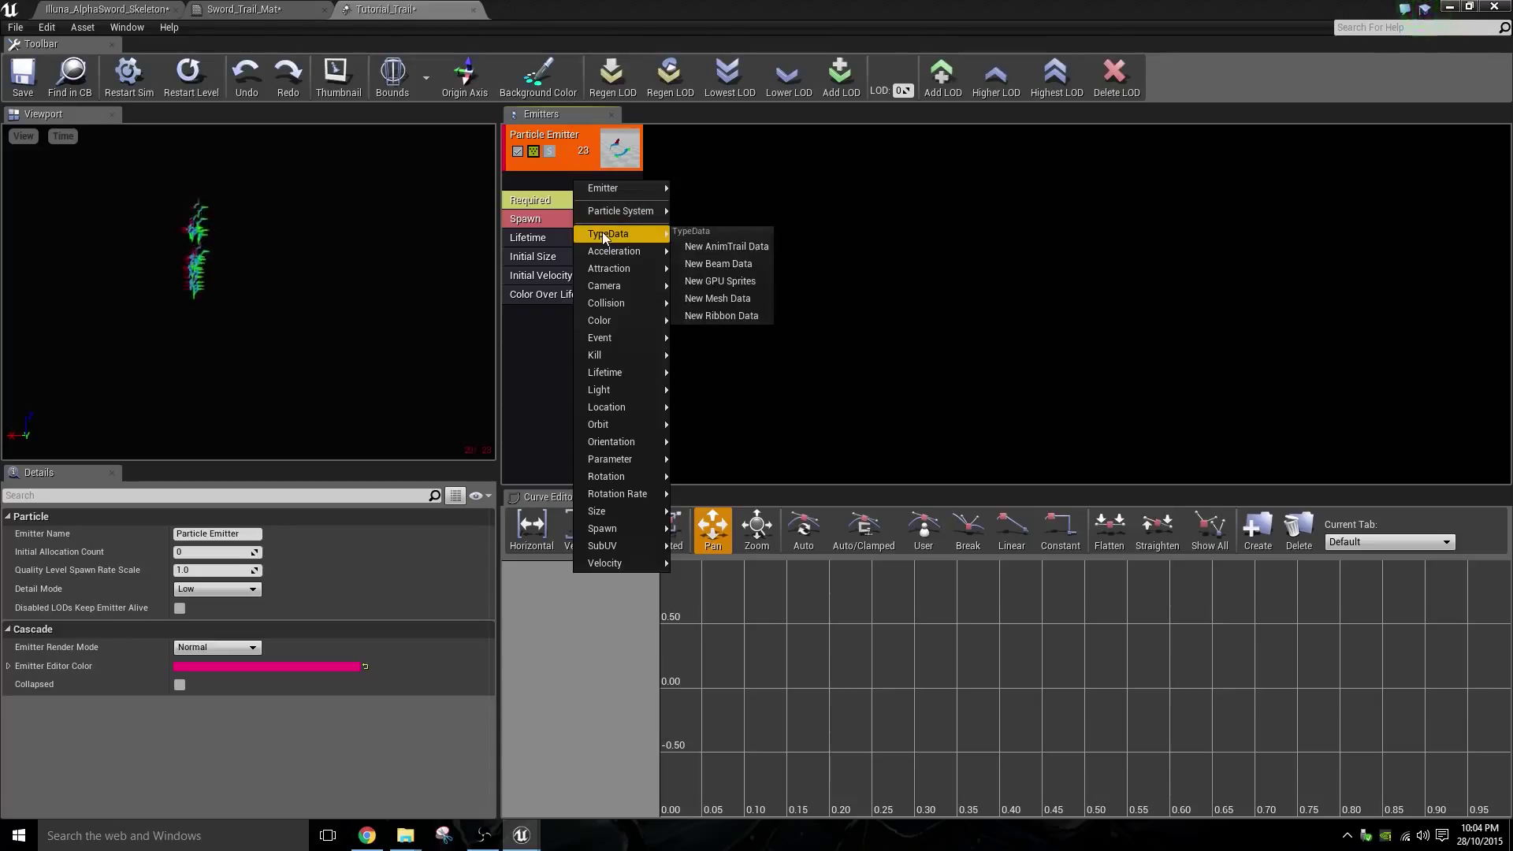
{"action": "left_click", "coordinate": [733, 249]}
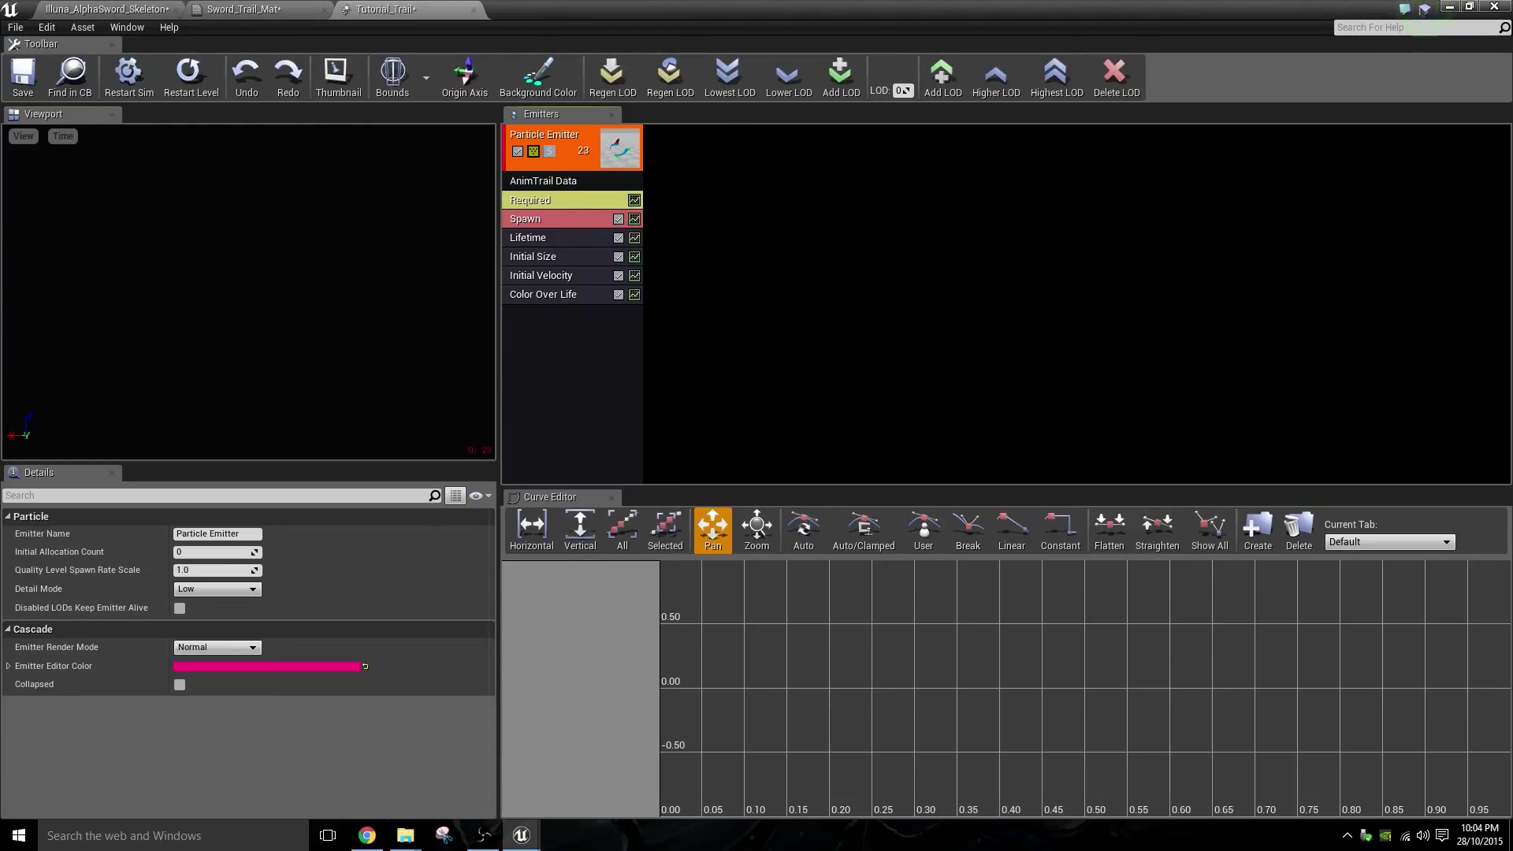
{"action": "left_click_drag", "start_coordinate": [157, 267], "coordinate": [204, 268]}
{"action": "left_click_drag", "start_coordinate": [44, 236], "coordinate": [185, 235]}
- Review the emitter's Lifetime, Initial Size, Initial Velocity and Color Over Life modules, expanding the Color Over Life distribution
{"action": "left_click", "coordinate": [569, 339]}
{"action": "left_click", "coordinate": [534, 235]}
{"action": "left_click", "coordinate": [548, 273]}
{"action": "left_click", "coordinate": [550, 260]}
{"action": "left_click", "coordinate": [550, 299]}
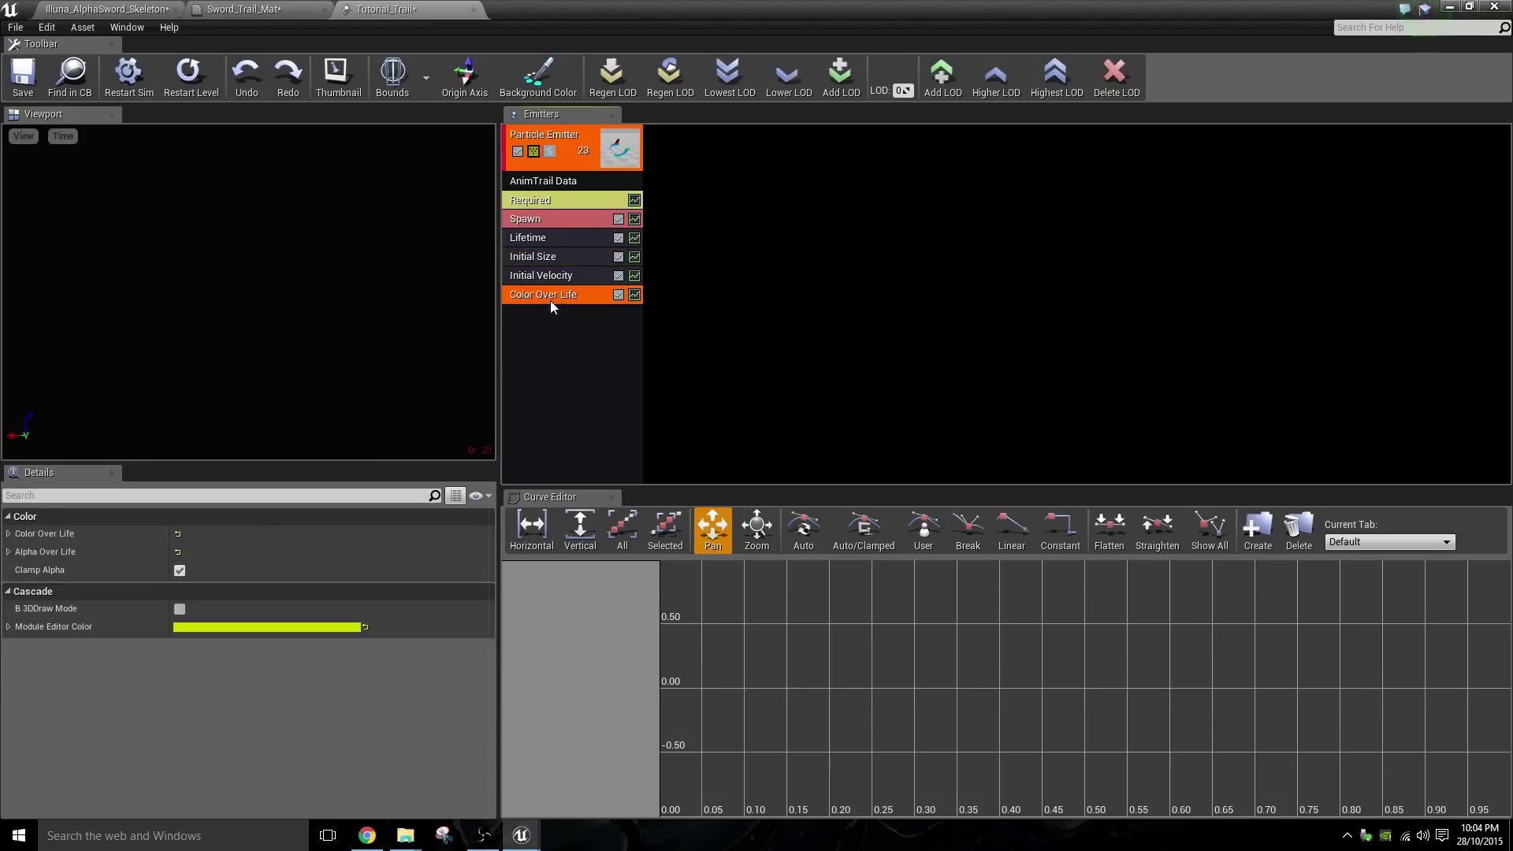
{"action": "left_click", "coordinate": [549, 277]}
{"action": "left_click", "coordinate": [550, 294]}
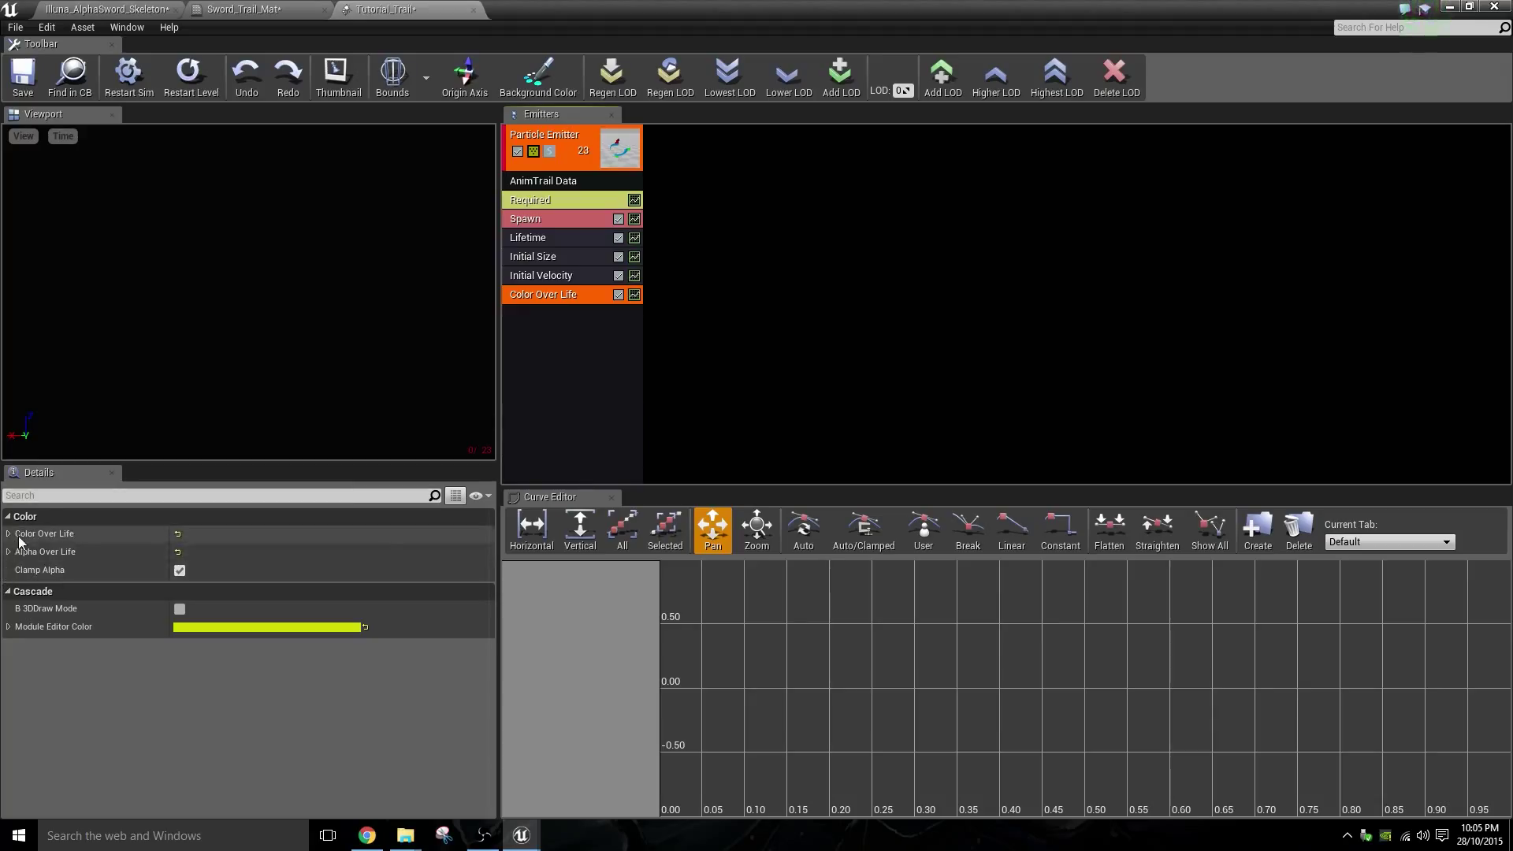
{"action": "left_click", "coordinate": [9, 535]}
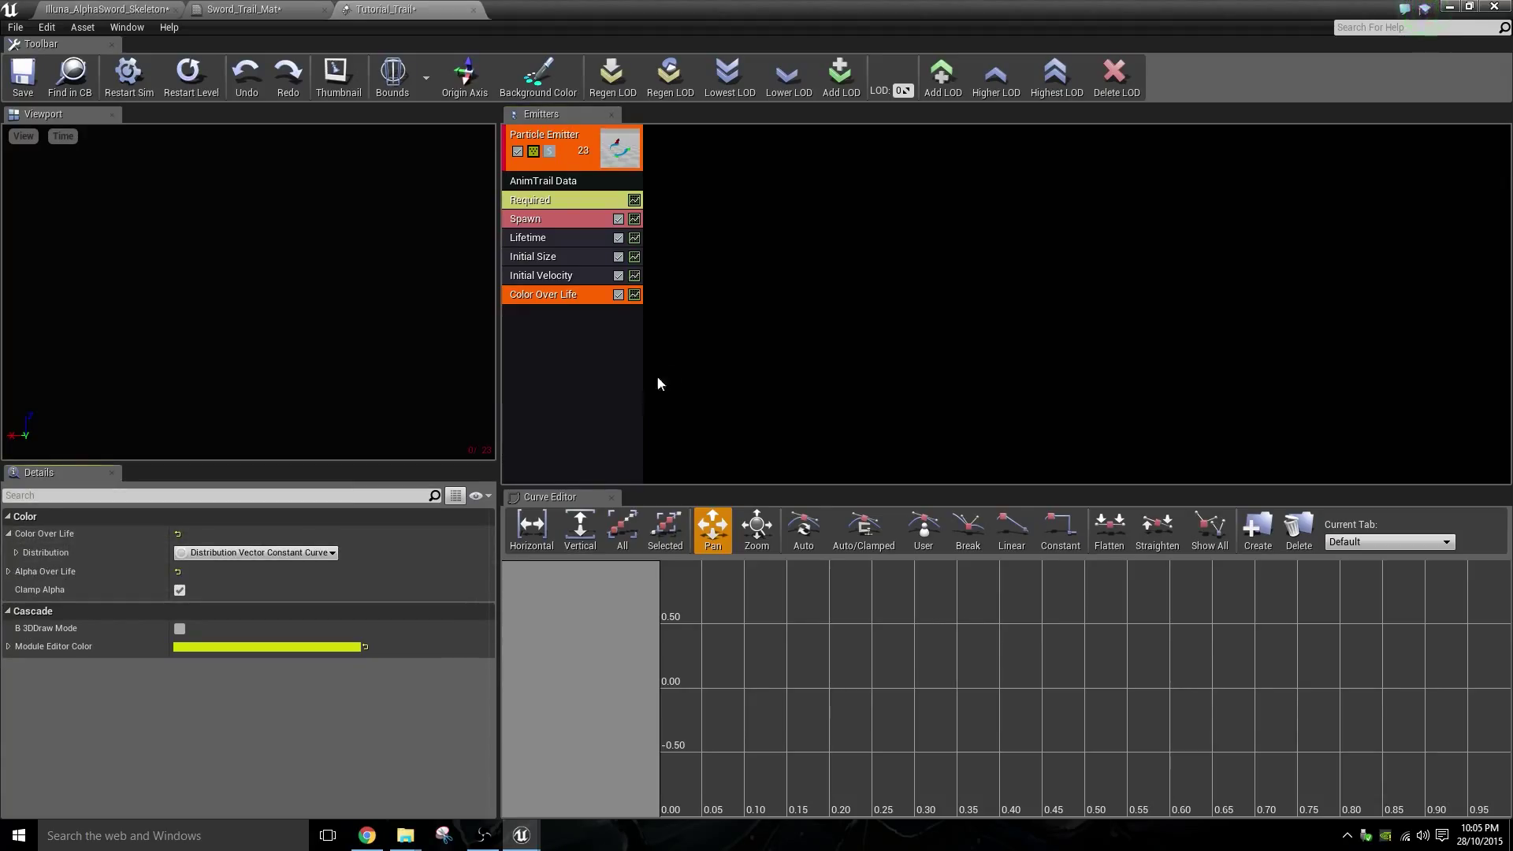
- Assign Sword_Trail_Mat as the material in the emitter's Required module and save Tutorial_Trail
{"action": "left_click", "coordinate": [556, 200]}
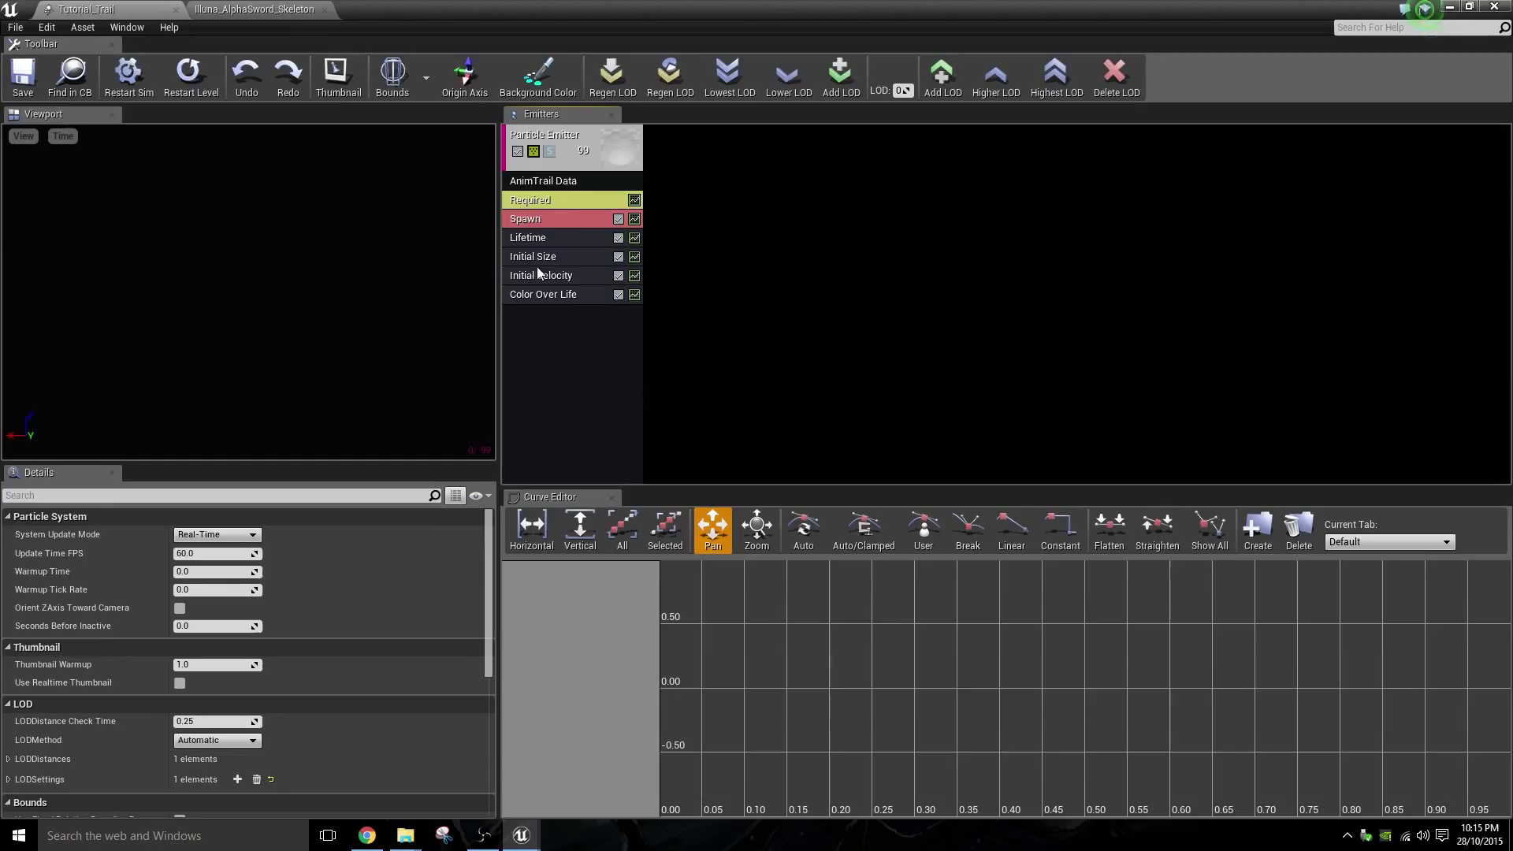
{"action": "left_click", "coordinate": [529, 207]}
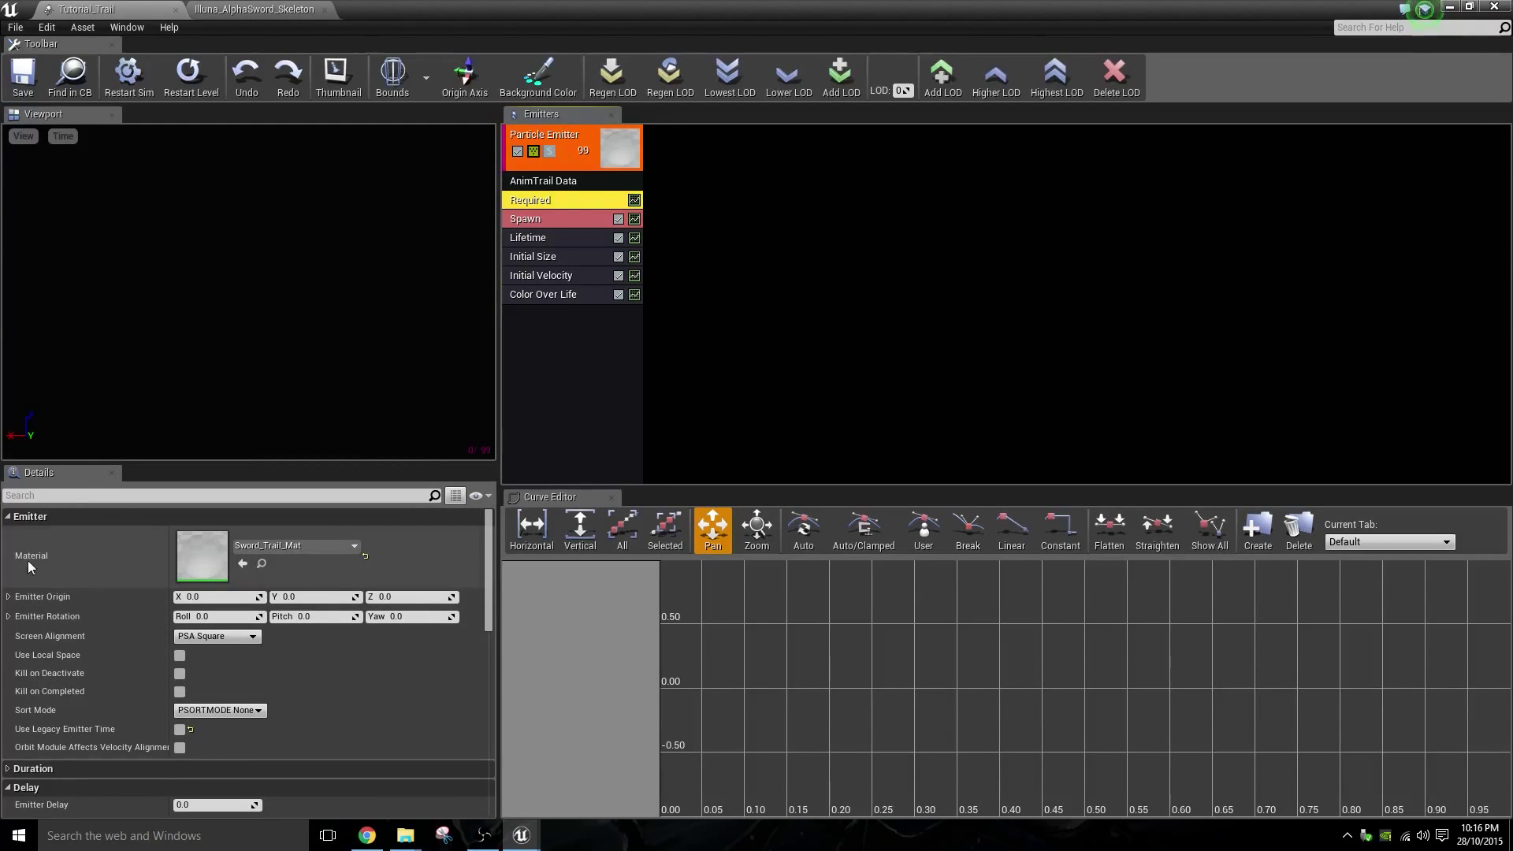
{"action": "left_click", "coordinate": [296, 546]}
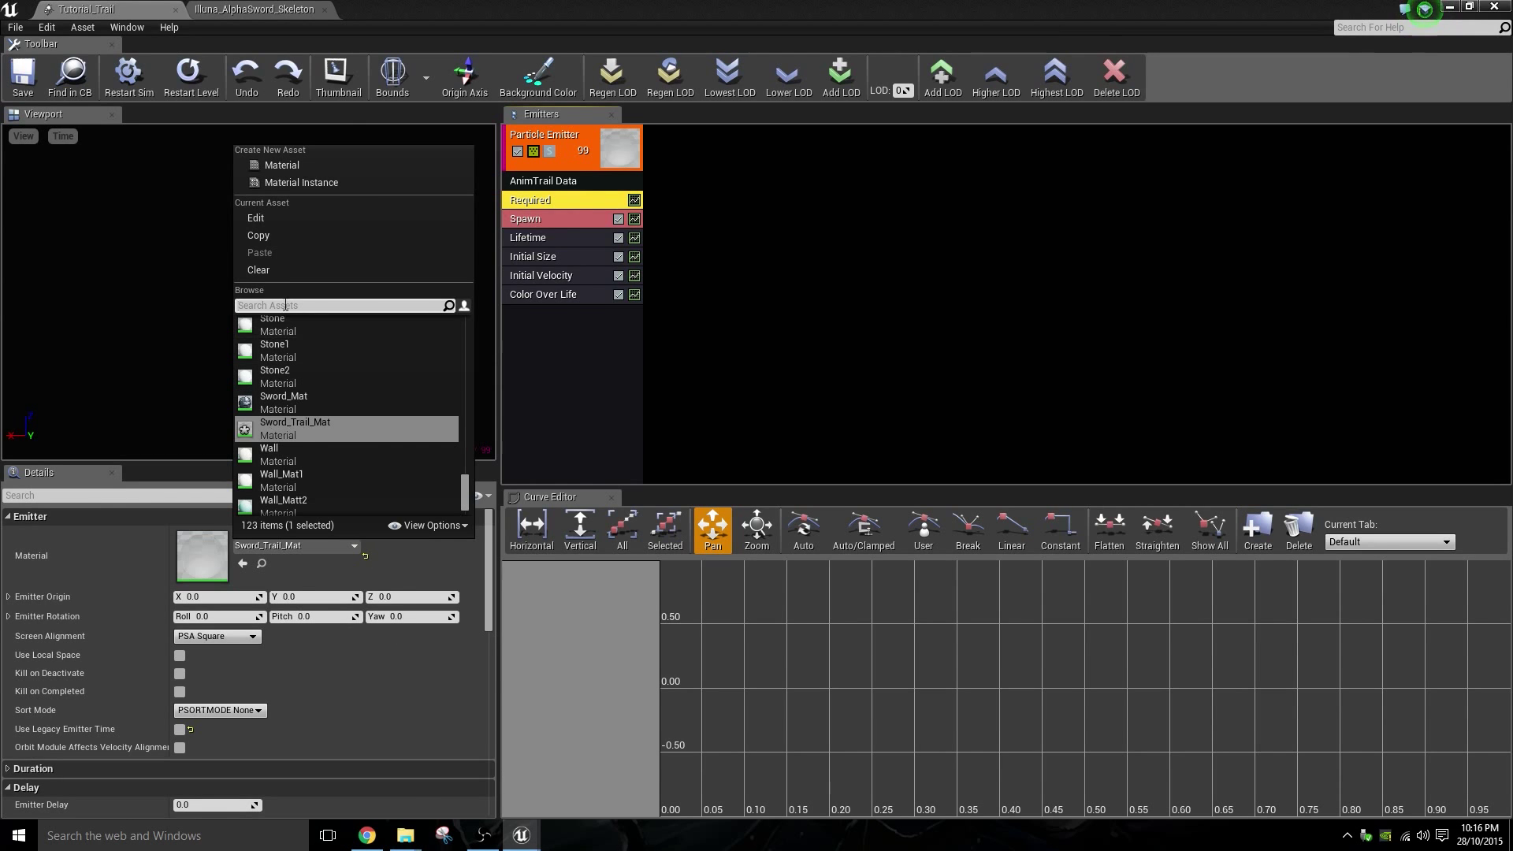
{"action": "left_click", "coordinate": [268, 432]}
{"action": "left_click", "coordinate": [186, 558]}
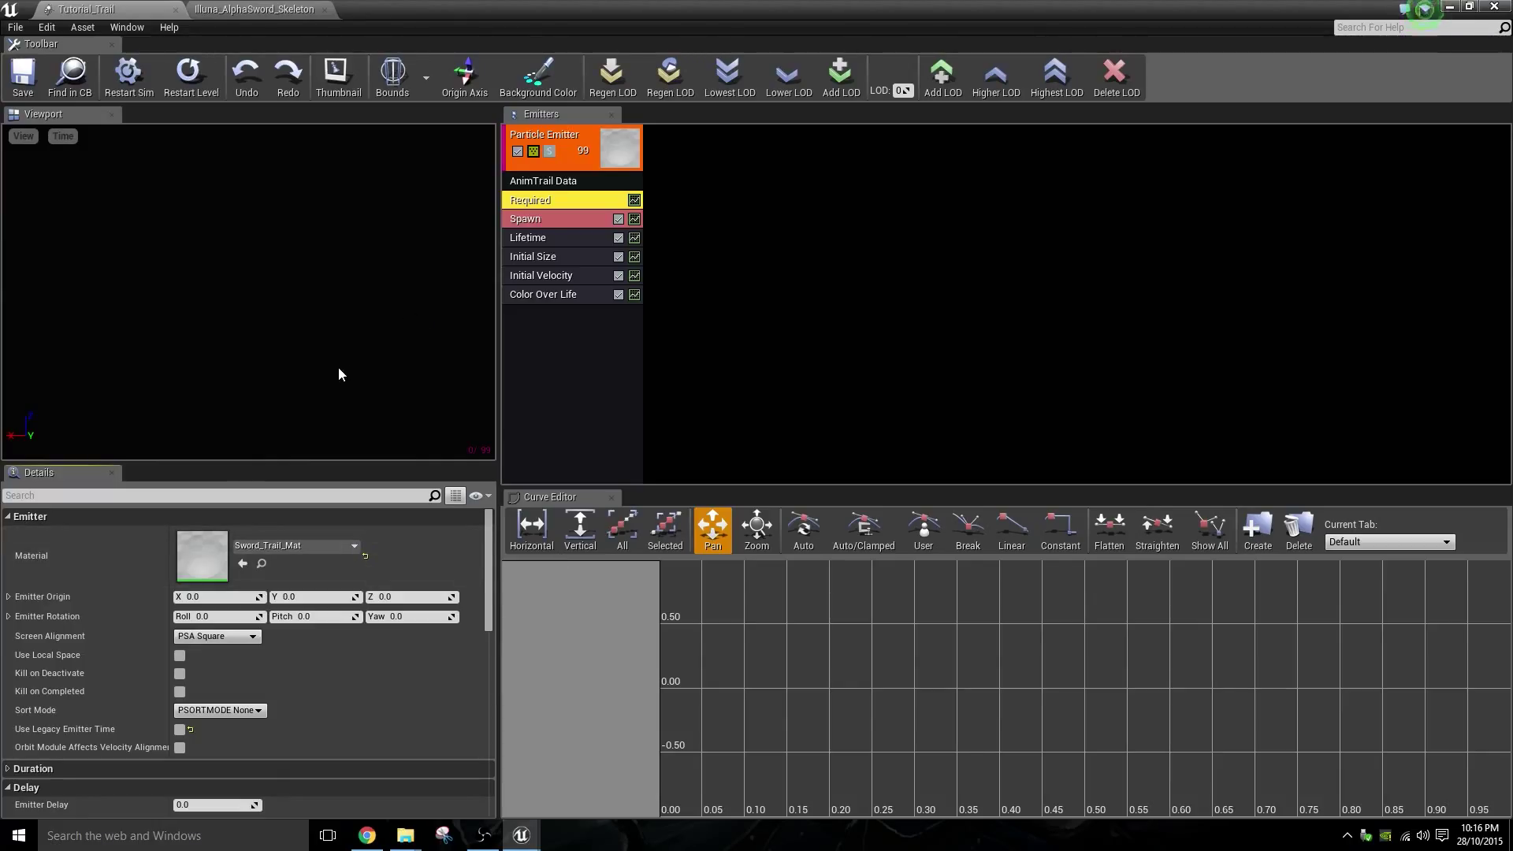
{"action": "left_click", "coordinate": [13, 89]}
- Switch to the Illuna_AlphaSword_Skeleton animation and delete the existing trail notify from the Notifies track of Sequence2
{"action": "left_click", "coordinate": [260, 9]}
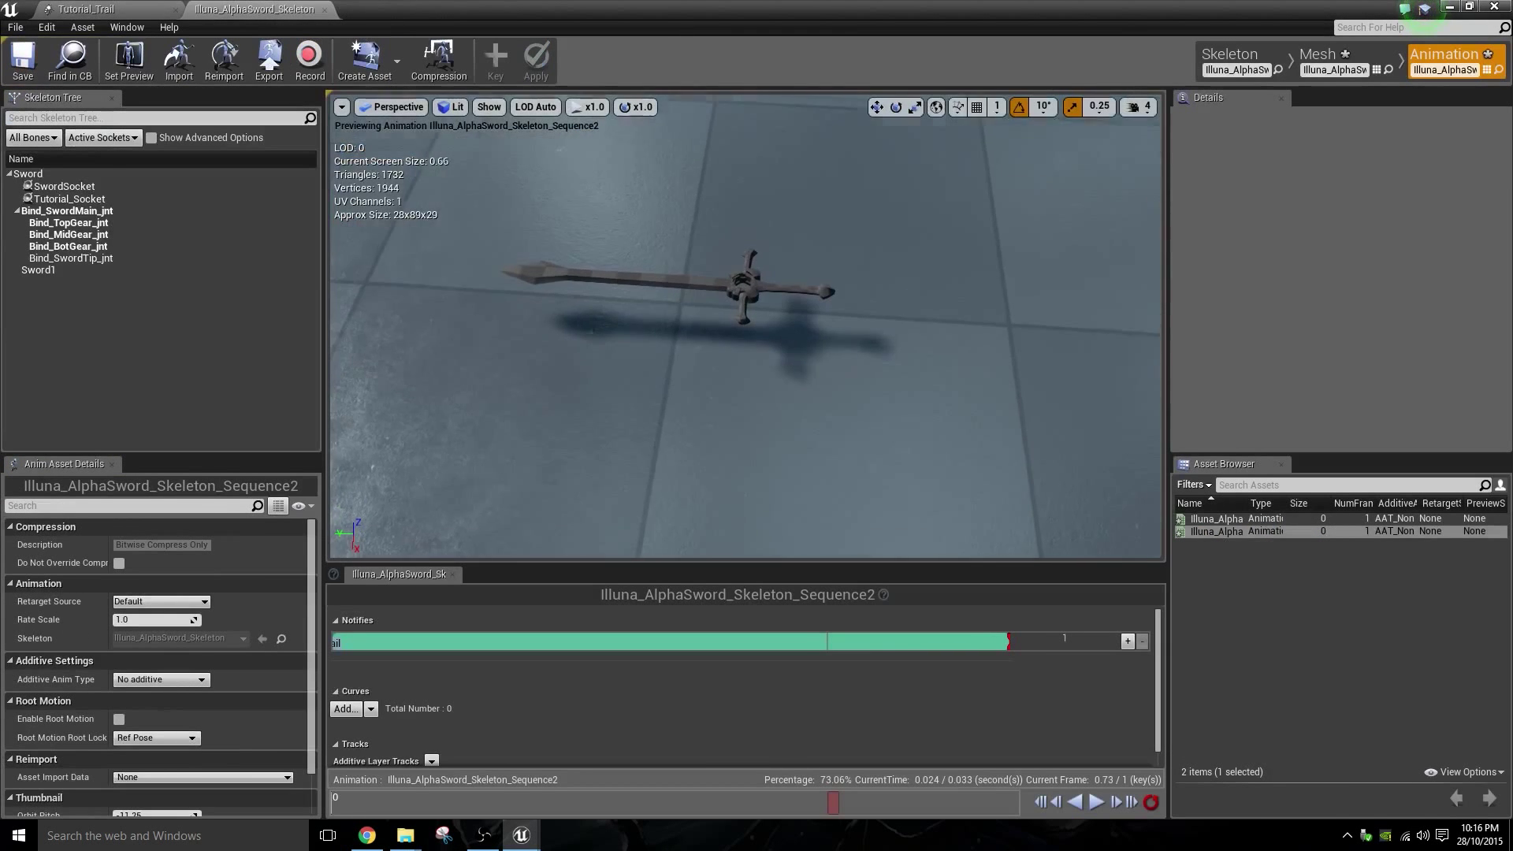
{"action": "left_click", "coordinate": [124, 9]}
{"action": "left_click", "coordinate": [244, 9]}
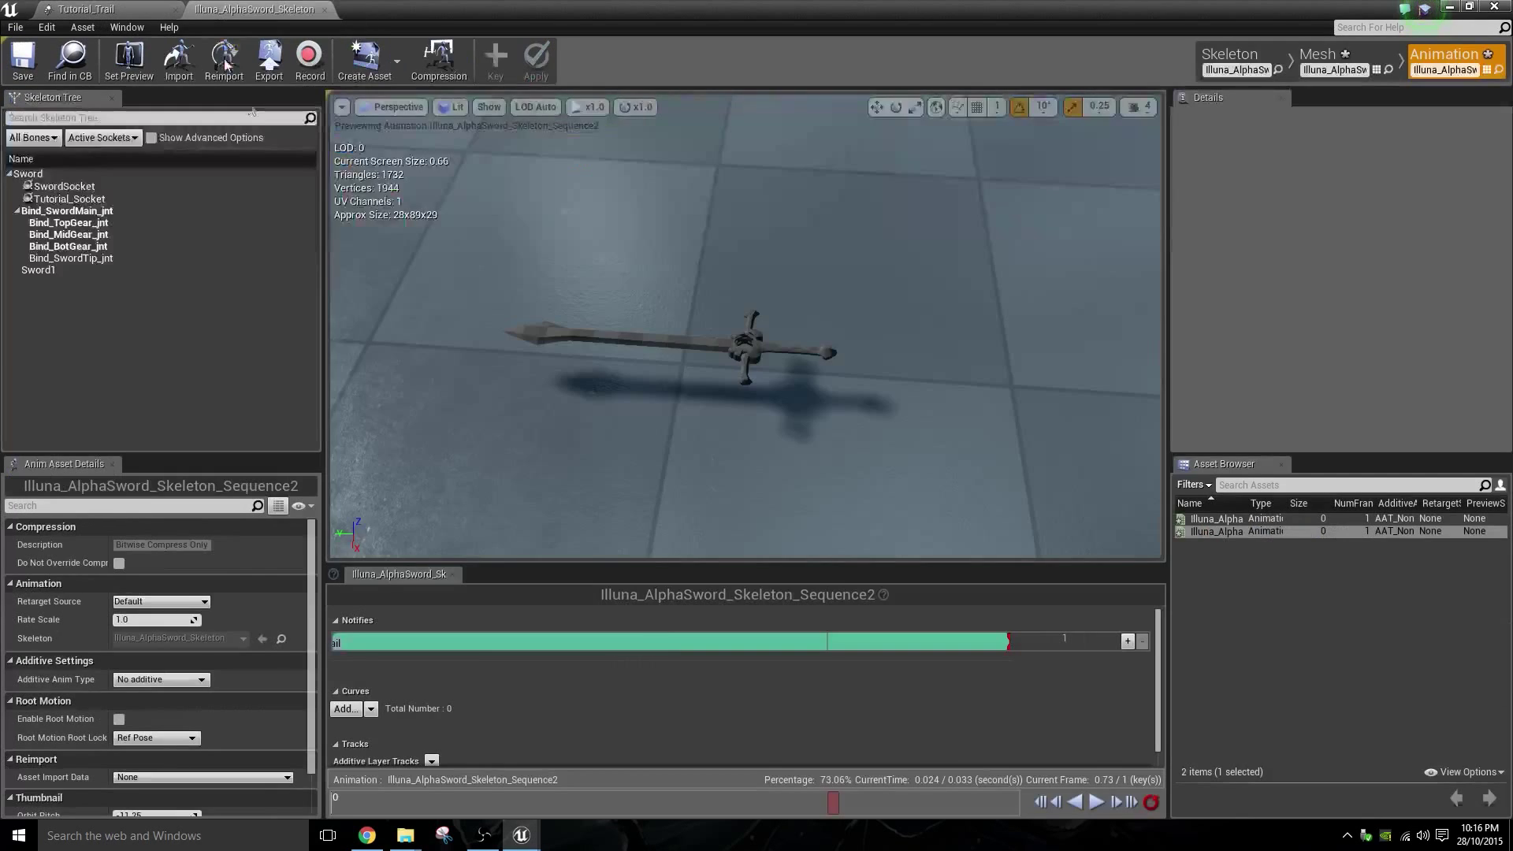
{"action": "right_click_drag", "start_coordinate": [641, 495], "coordinate": [627, 586]}
{"action": "right_click", "coordinate": [618, 636]}
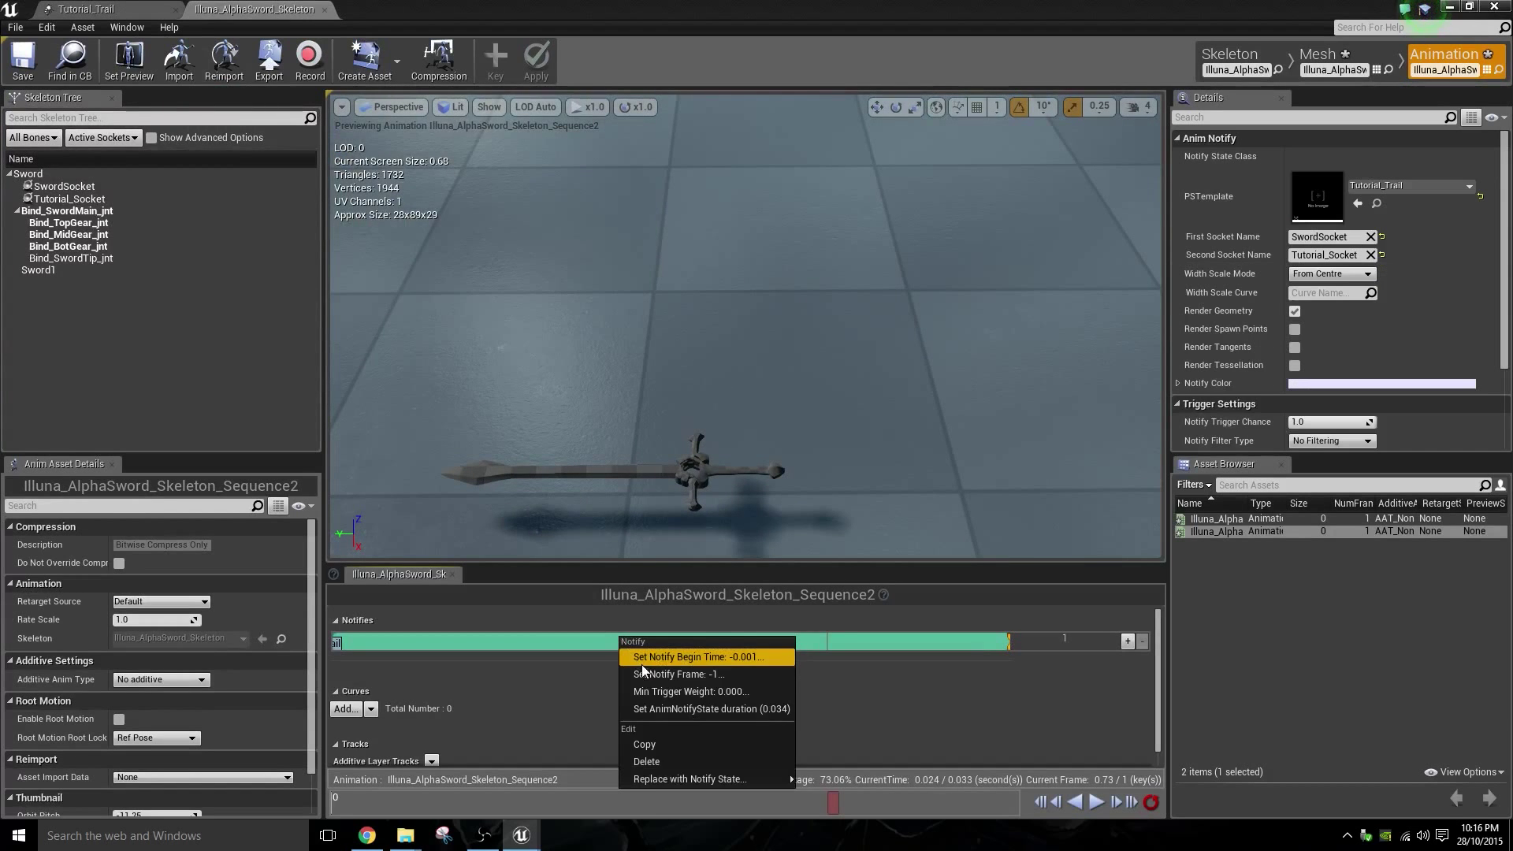
{"action": "left_click", "coordinate": [665, 759]}
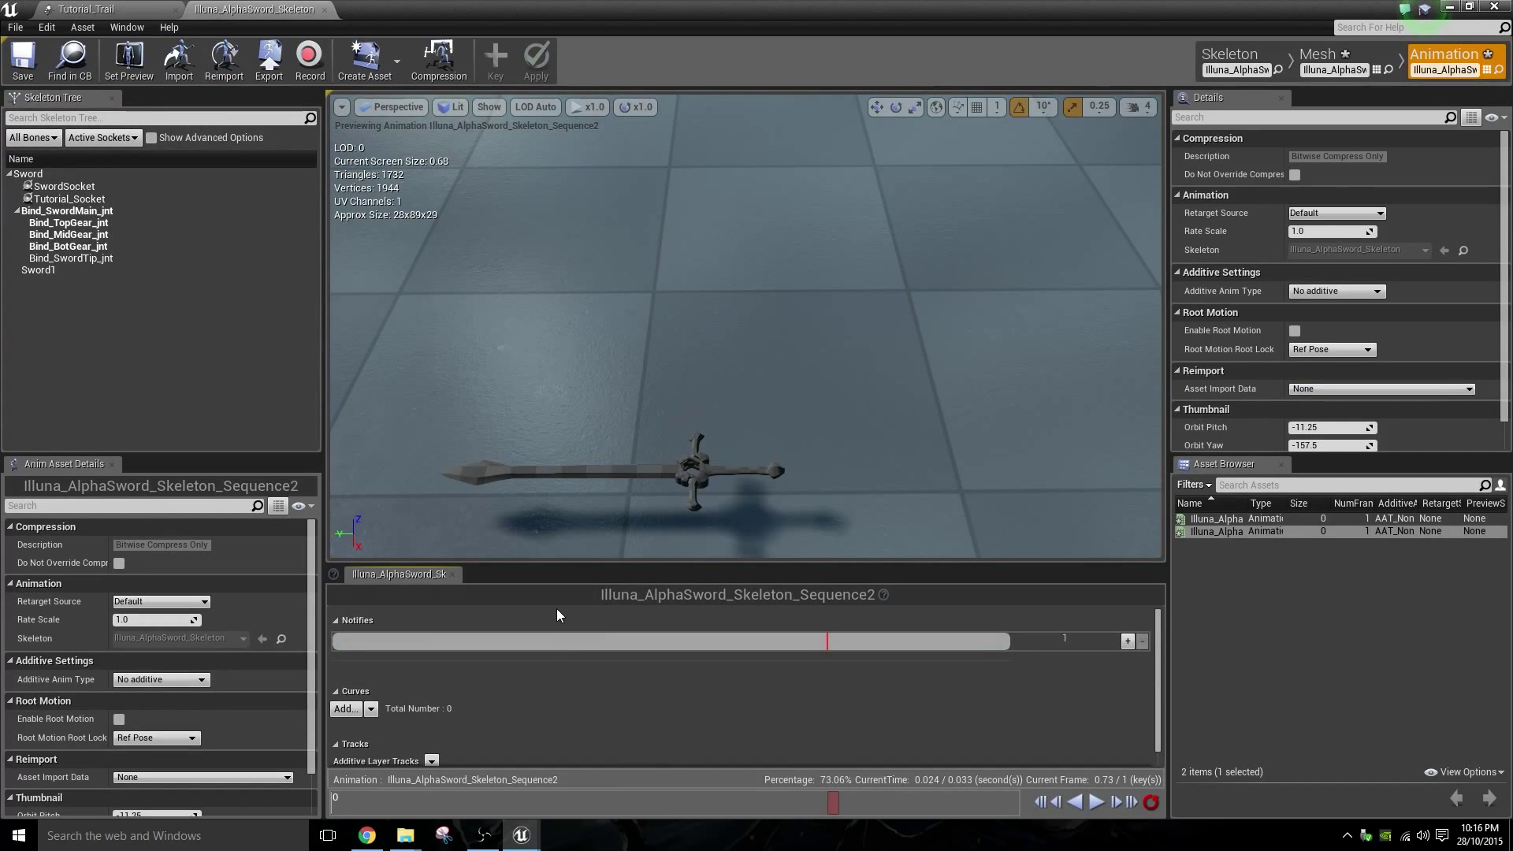
- Select Bind_SwordMain_jnt and Tutorial_Socket in turn to examine where they sit on the sword
{"action": "left_click_drag", "start_coordinate": [599, 504], "coordinate": [622, 433]}
{"action": "mouse_move", "coordinate": [659, 527]}
{"action": "left_mouse_down"}
{"action": "mouse_move", "coordinate": [709, 599]}
{"action": "mouse_move", "coordinate": [654, 560]}
{"action": "mouse_move", "coordinate": [659, 526]}
{"action": "left_mouse_up"}
{"action": "left_click", "coordinate": [659, 527]}
{"action": "right_click_drag", "start_coordinate": [659, 527], "coordinate": [633, 462]}
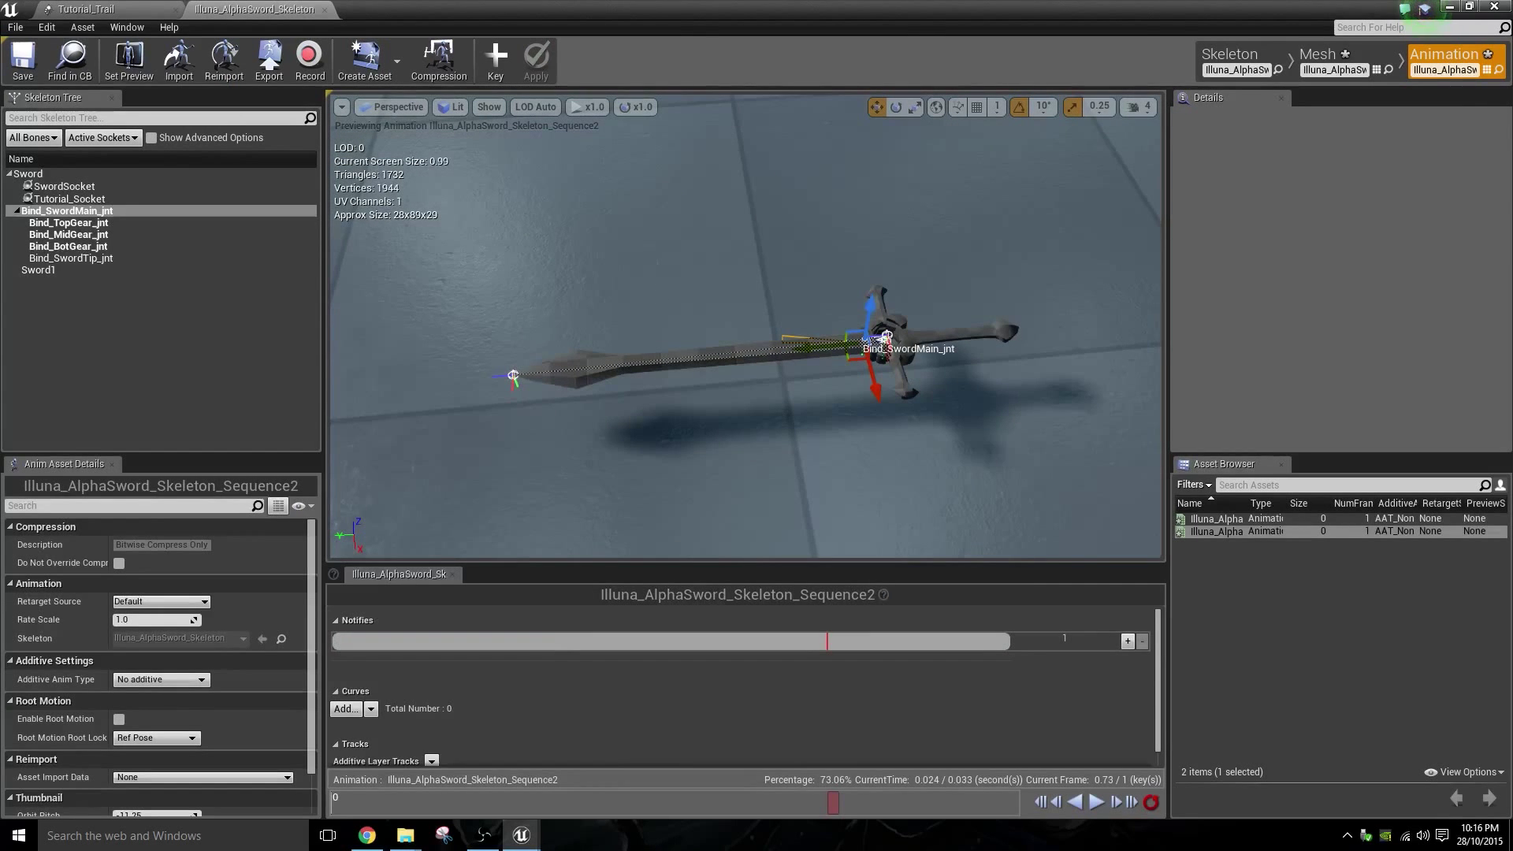
{"action": "left_click", "coordinate": [113, 196]}
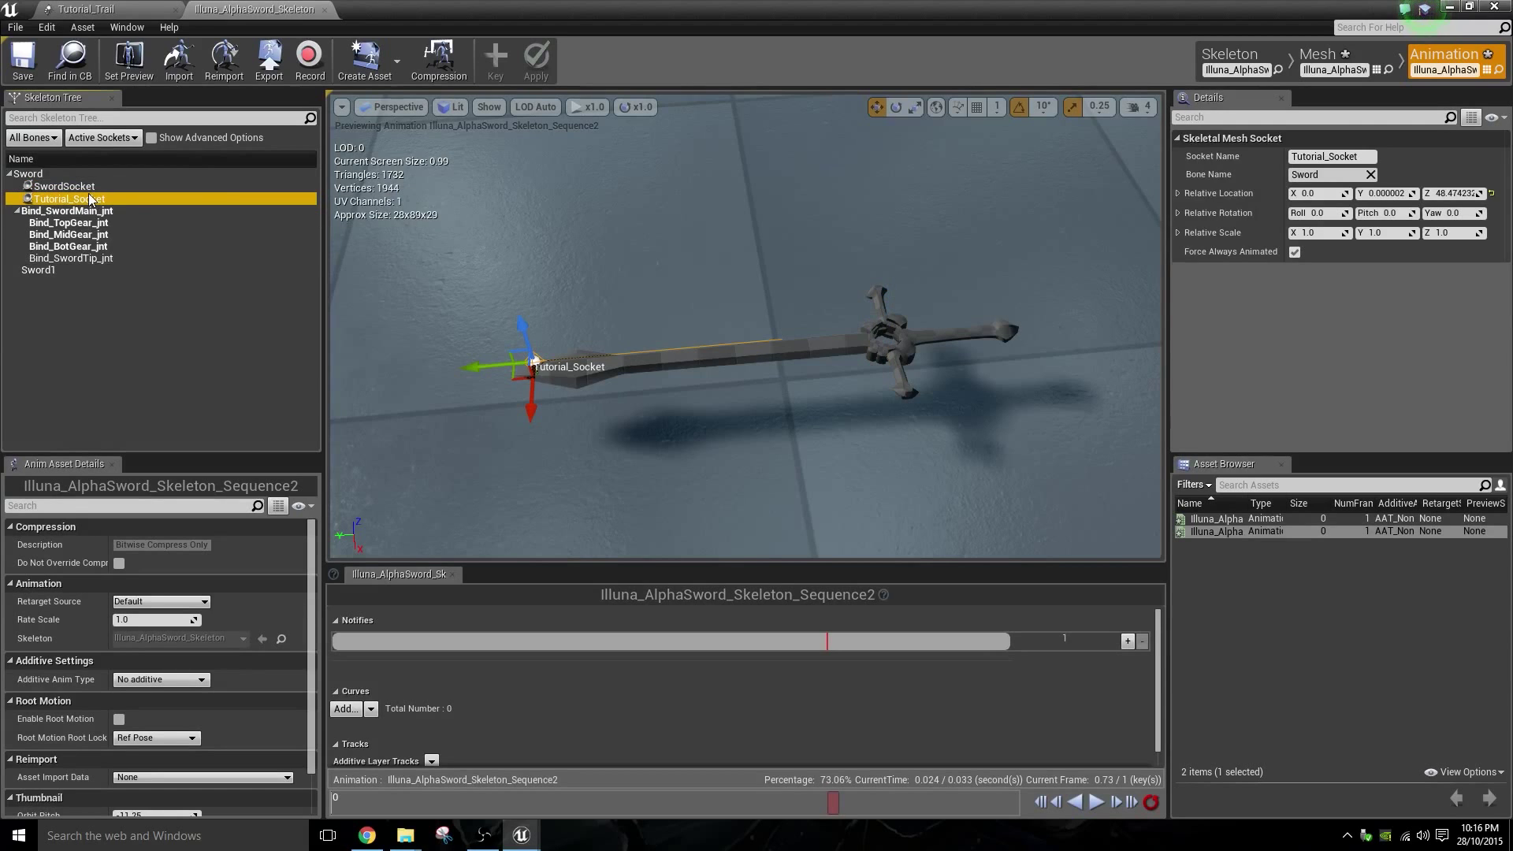
{"action": "left_click", "coordinate": [670, 504]}
{"action": "right_click_drag", "start_coordinate": [670, 504], "coordinate": [607, 504]}
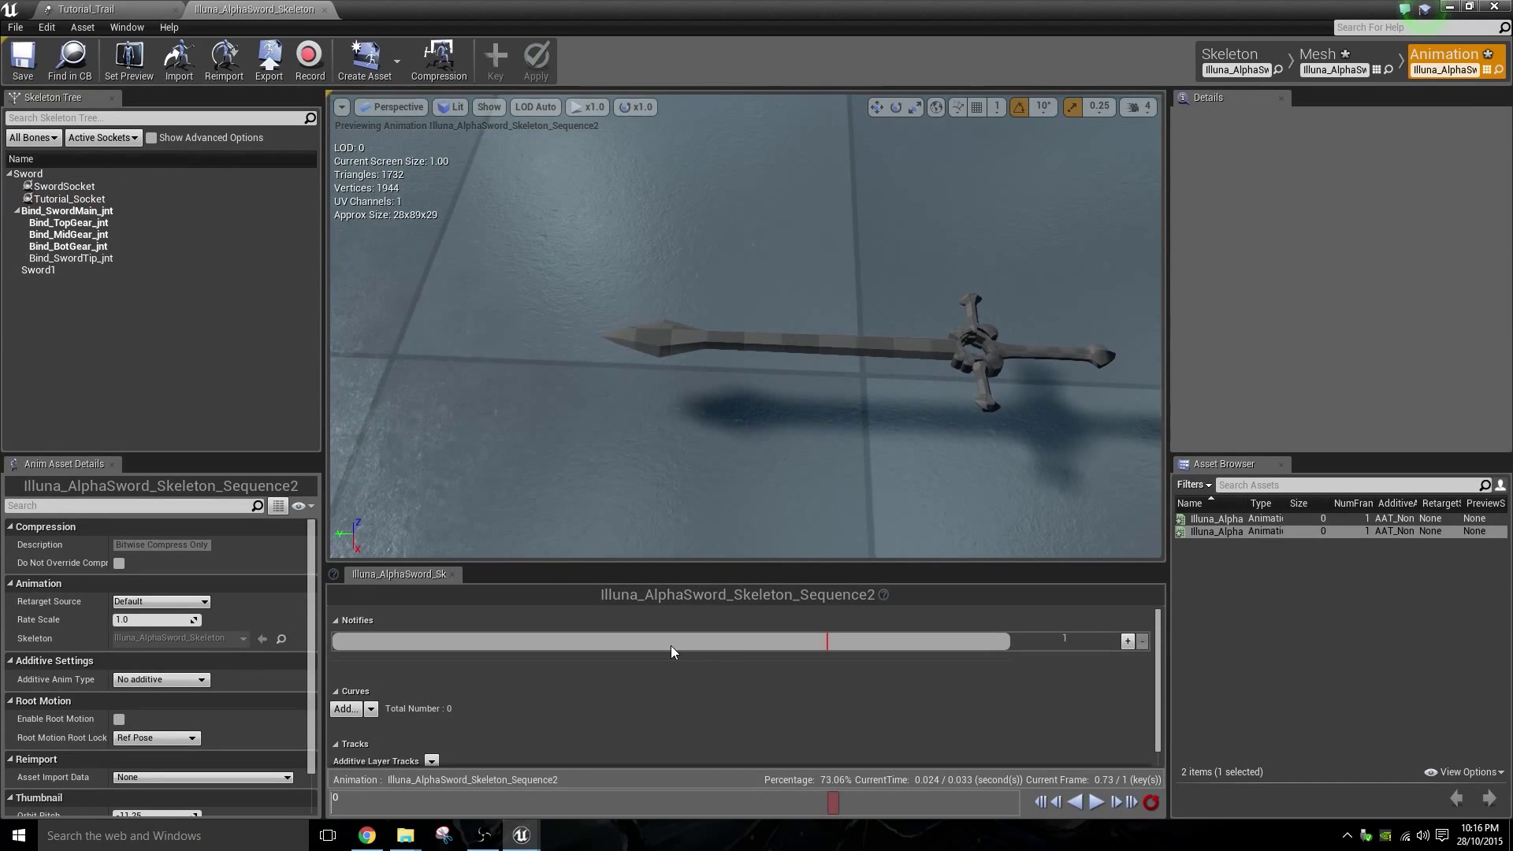
{"action": "left_click", "coordinate": [478, 635]}
{"action": "right_click_drag", "start_coordinate": [556, 554], "coordinate": [674, 512]}
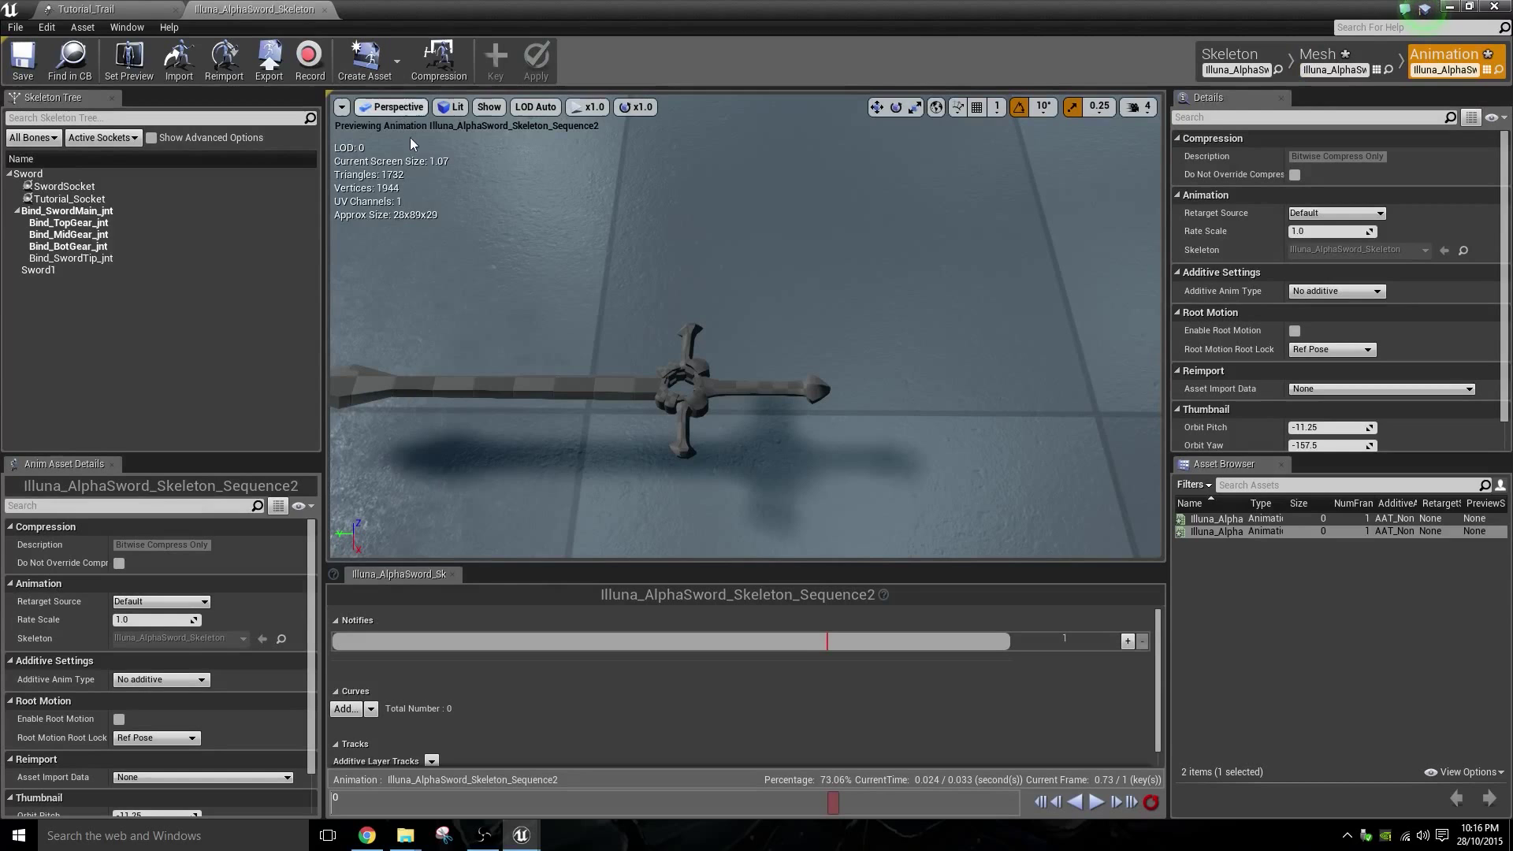
{"action": "left_click", "coordinate": [377, 79]}
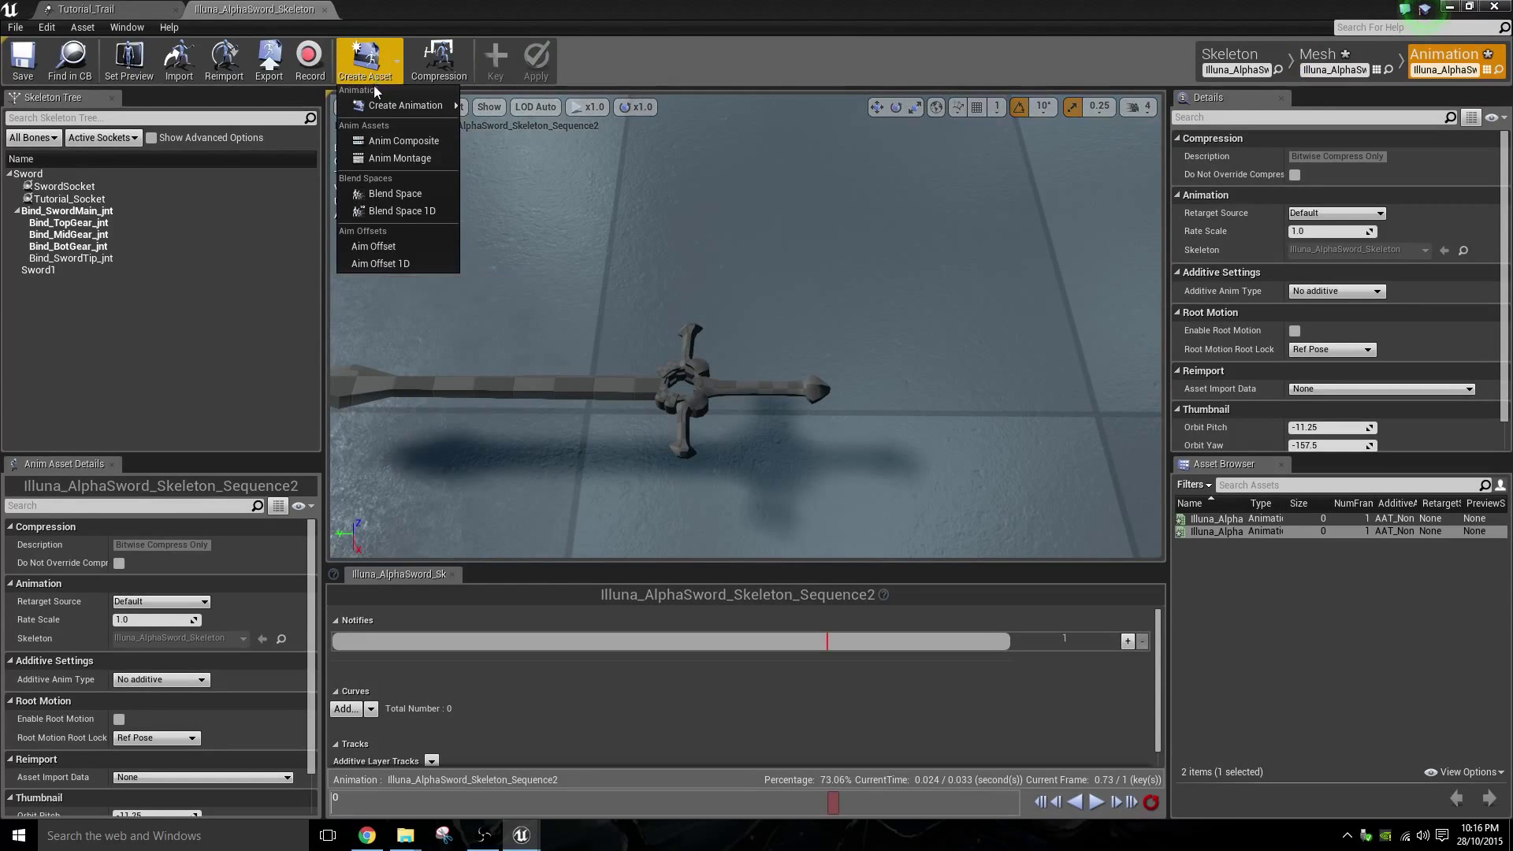
{"action": "mouse_move", "coordinate": [395, 106]}
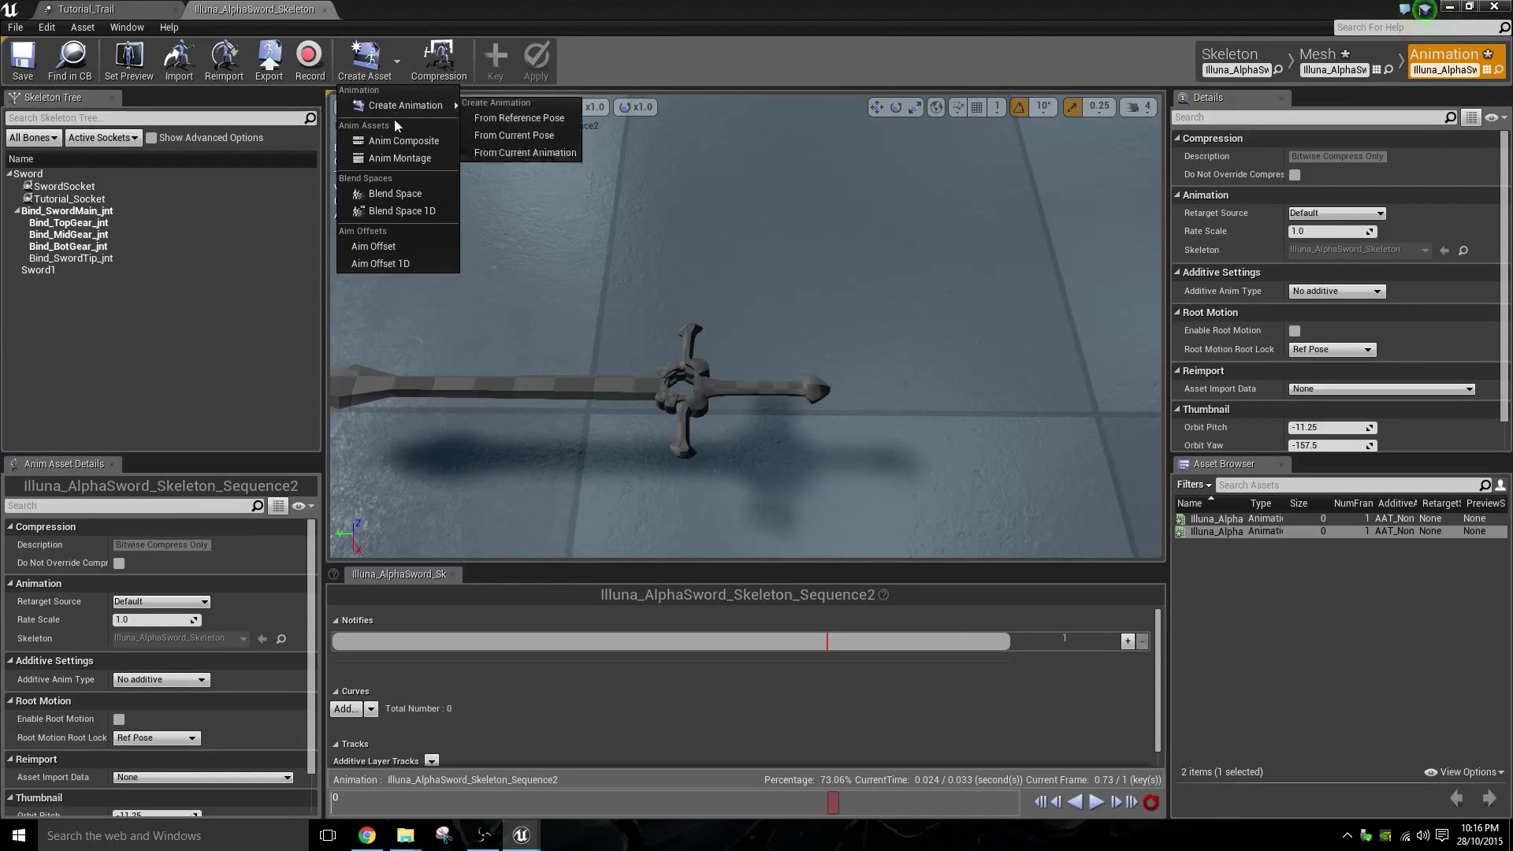
{"action": "left_click", "coordinate": [491, 137]}
{"action": "left_click", "coordinate": [906, 361]}
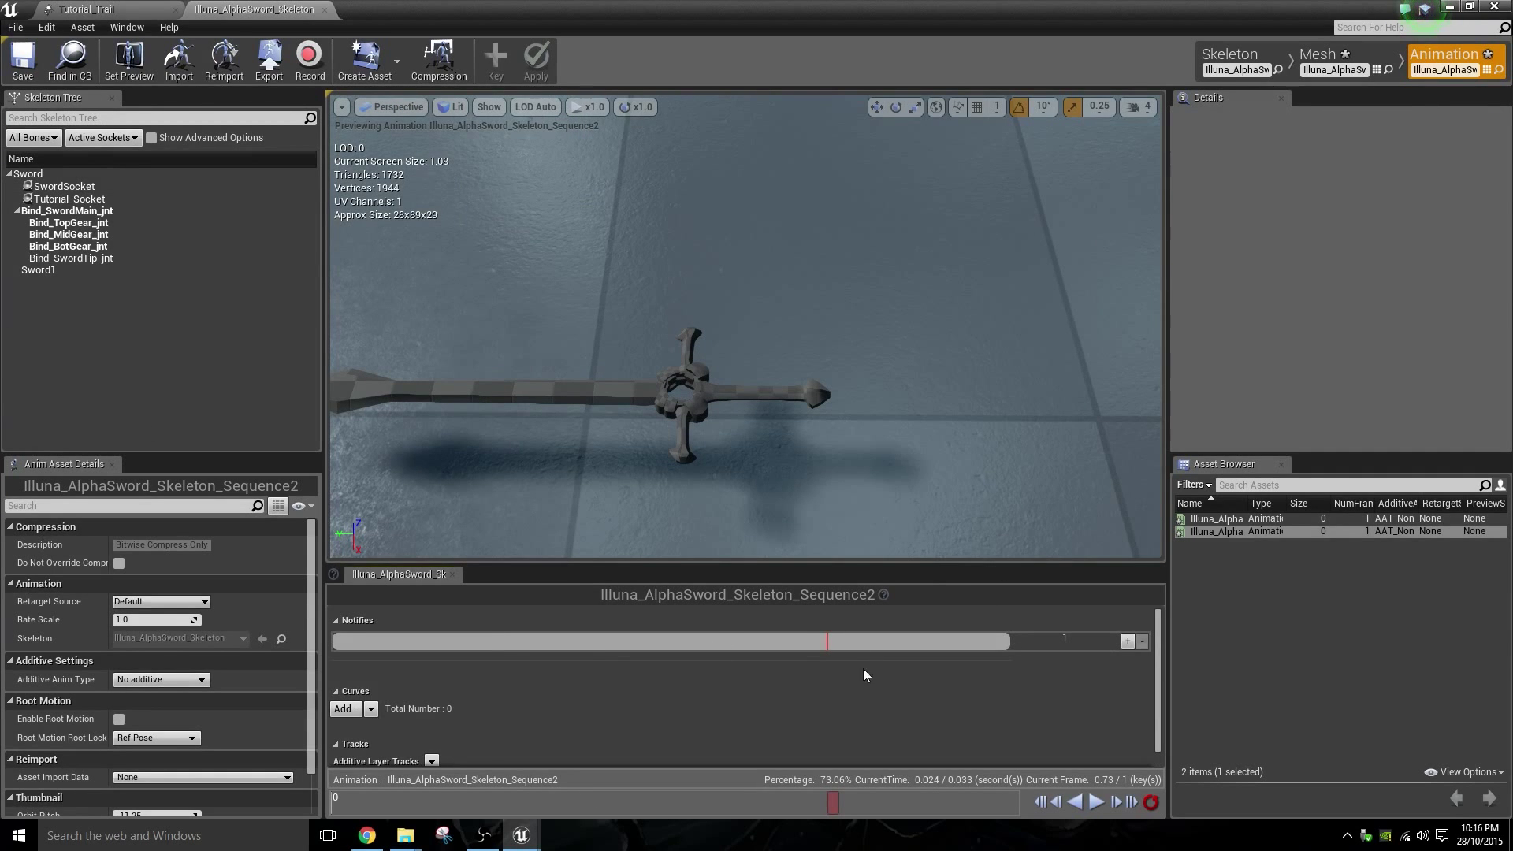
{"action": "left_click", "coordinate": [763, 653]}
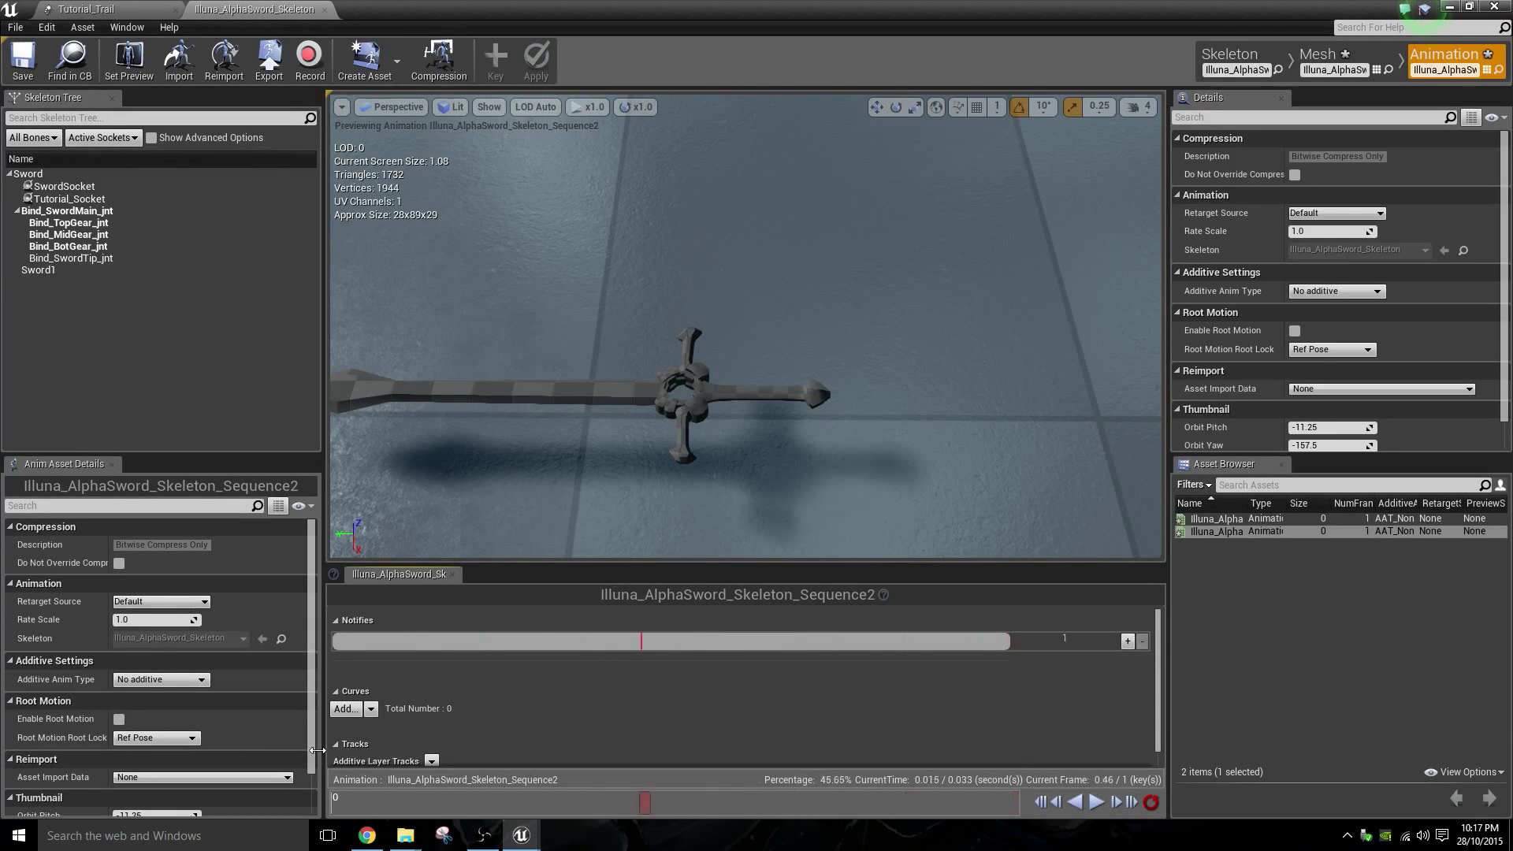
{"action": "right_click", "coordinate": [693, 641]}
{"action": "mouse_move", "coordinate": [725, 682]}
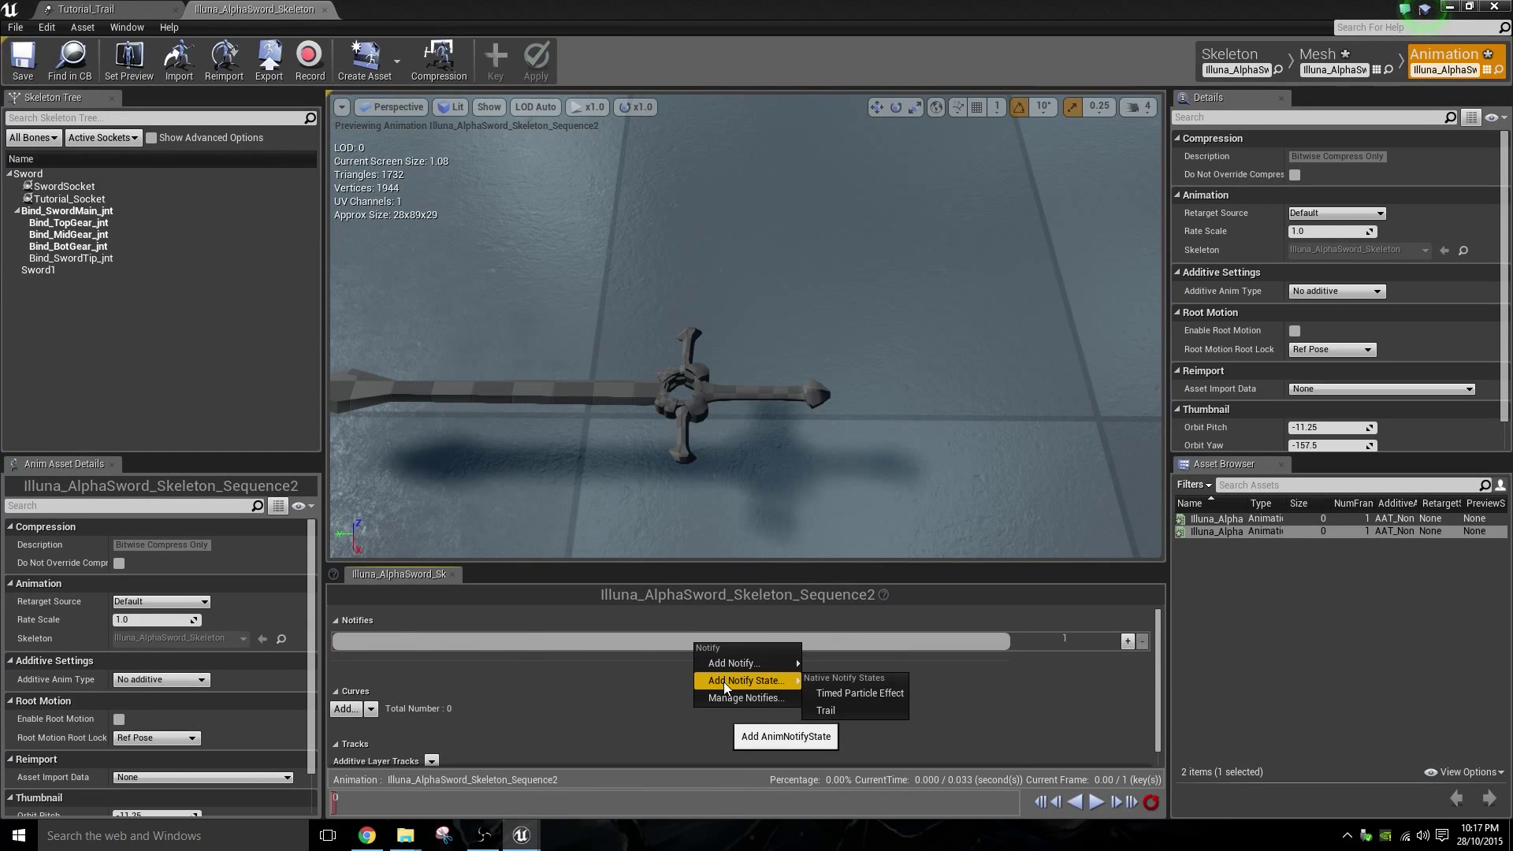
{"action": "left_click", "coordinate": [1097, 802]}
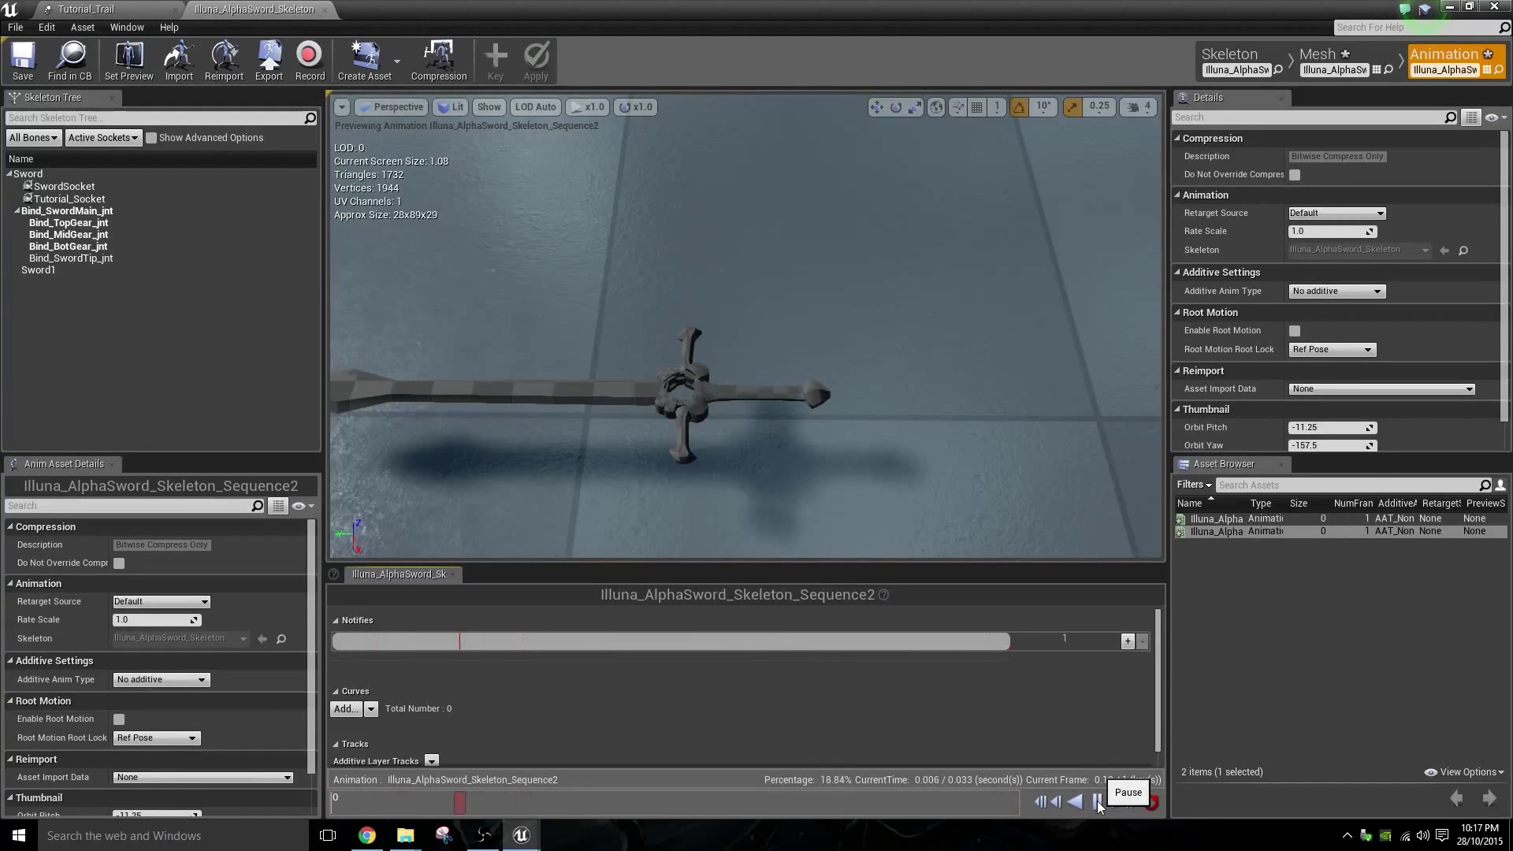
{"action": "left_click", "coordinate": [1097, 801]}
- Add a Trail notify state to the Notifies track of Sequence2 and stretch it over the full length of the track
{"action": "right_click", "coordinate": [865, 642]}
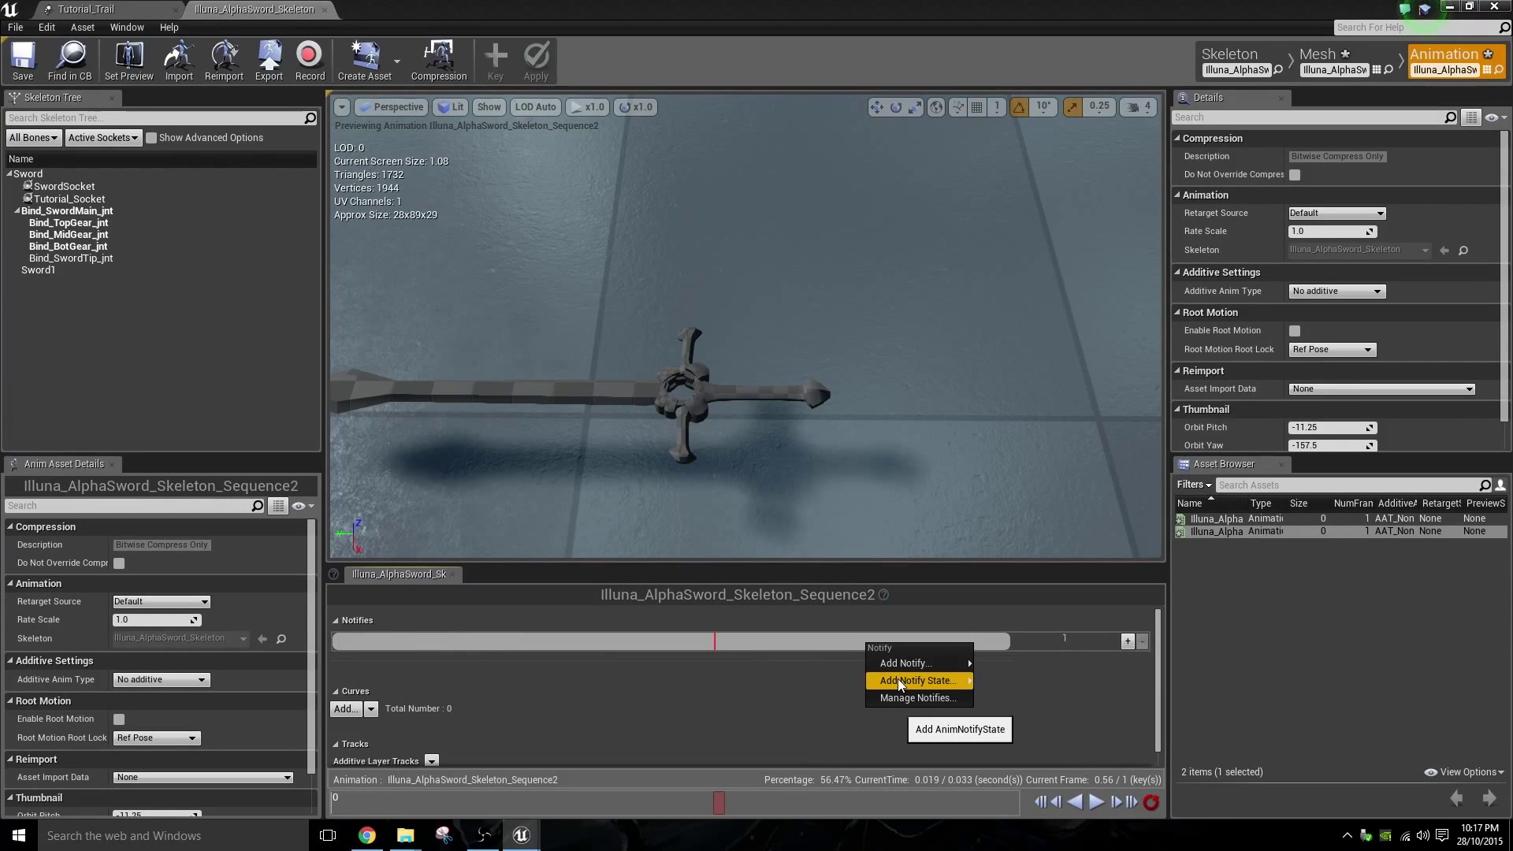
{"action": "mouse_move", "coordinate": [897, 679]}
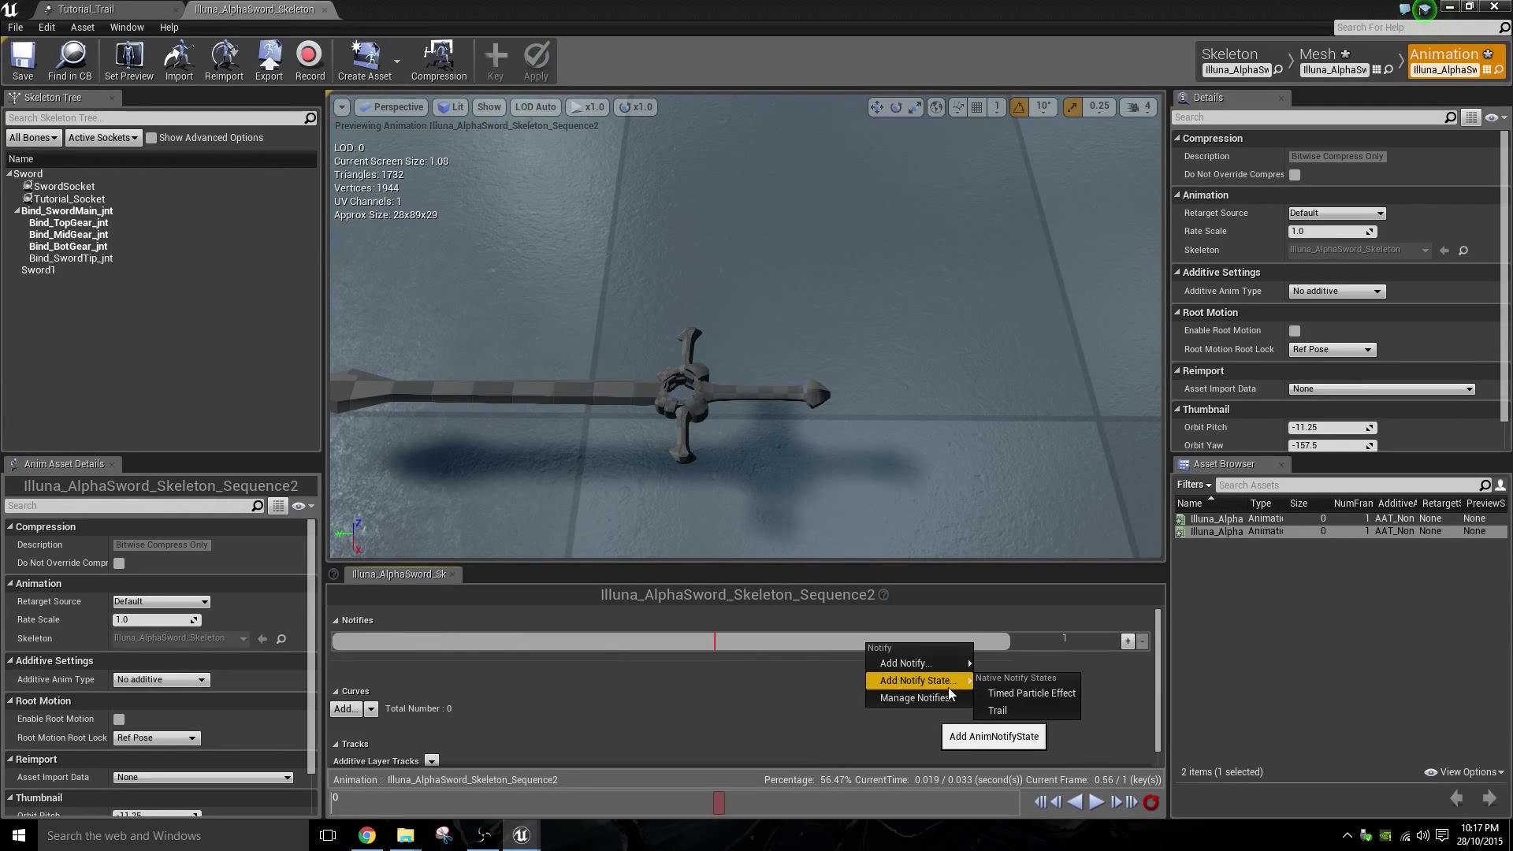
{"action": "left_click", "coordinate": [999, 712]}
{"action": "left_click_drag", "start_coordinate": [871, 642], "coordinate": [433, 636]}
{"action": "right_click", "coordinate": [695, 640]}
{"action": "left_click", "coordinate": [622, 664]}
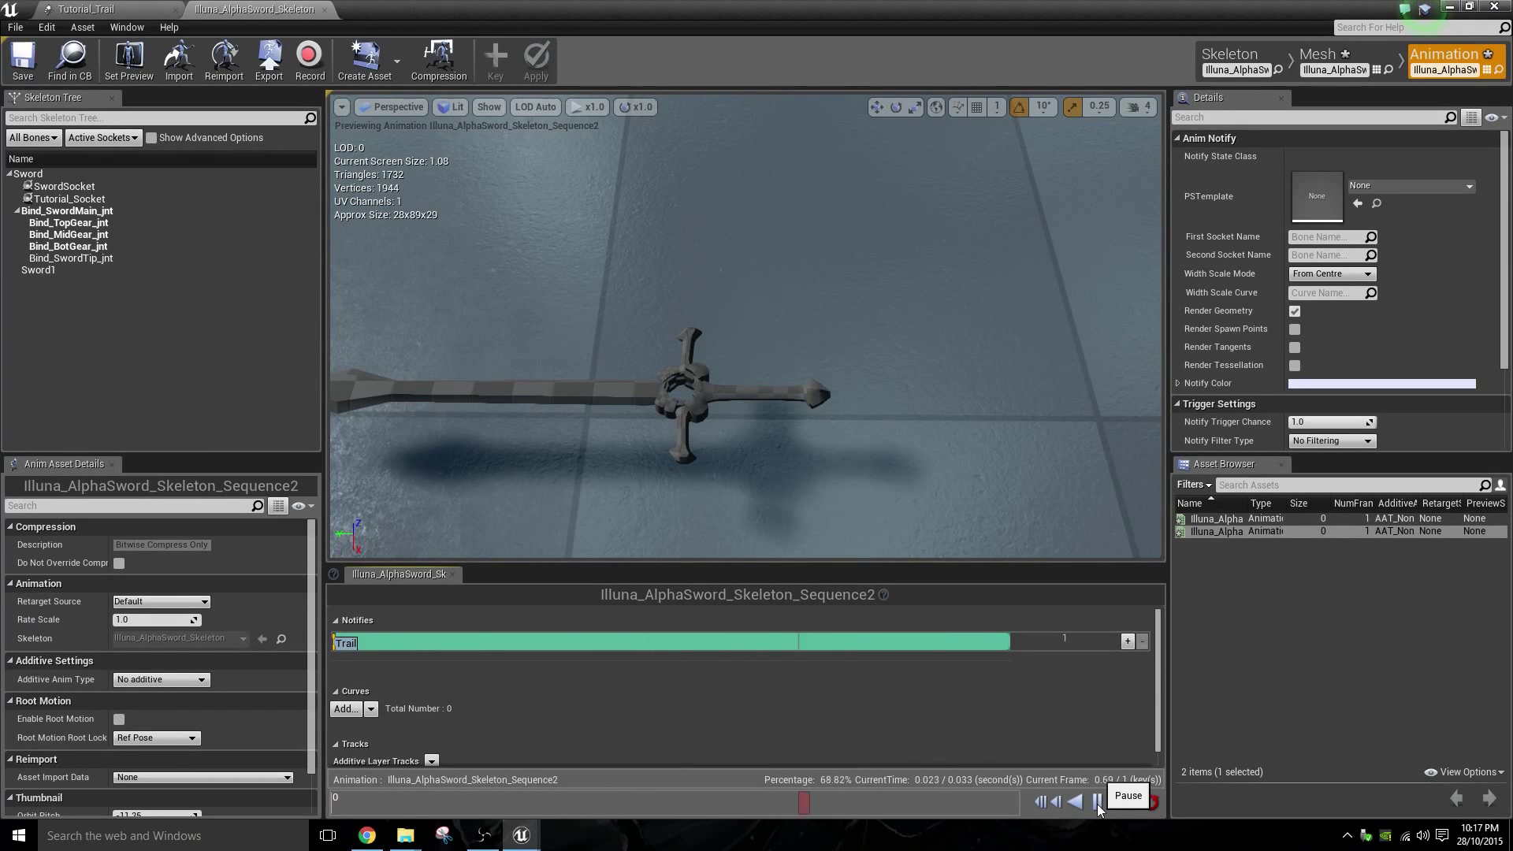
{"action": "left_click", "coordinate": [1097, 802]}
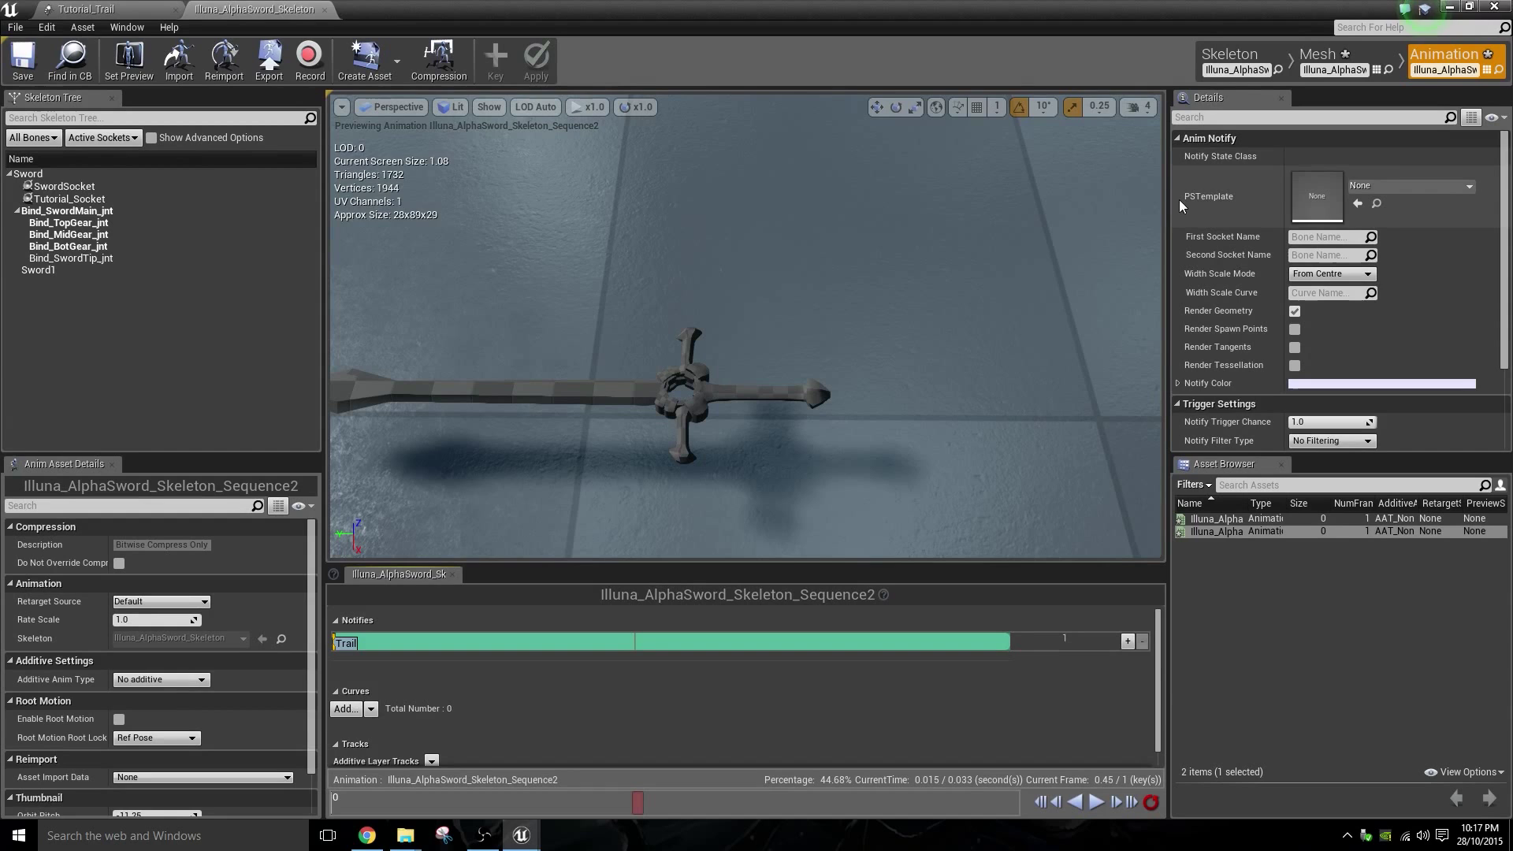
- Assign the Tutorial_Trail particle system as the Trail notify's PSTemplate
{"action": "left_click", "coordinate": [1338, 192]}
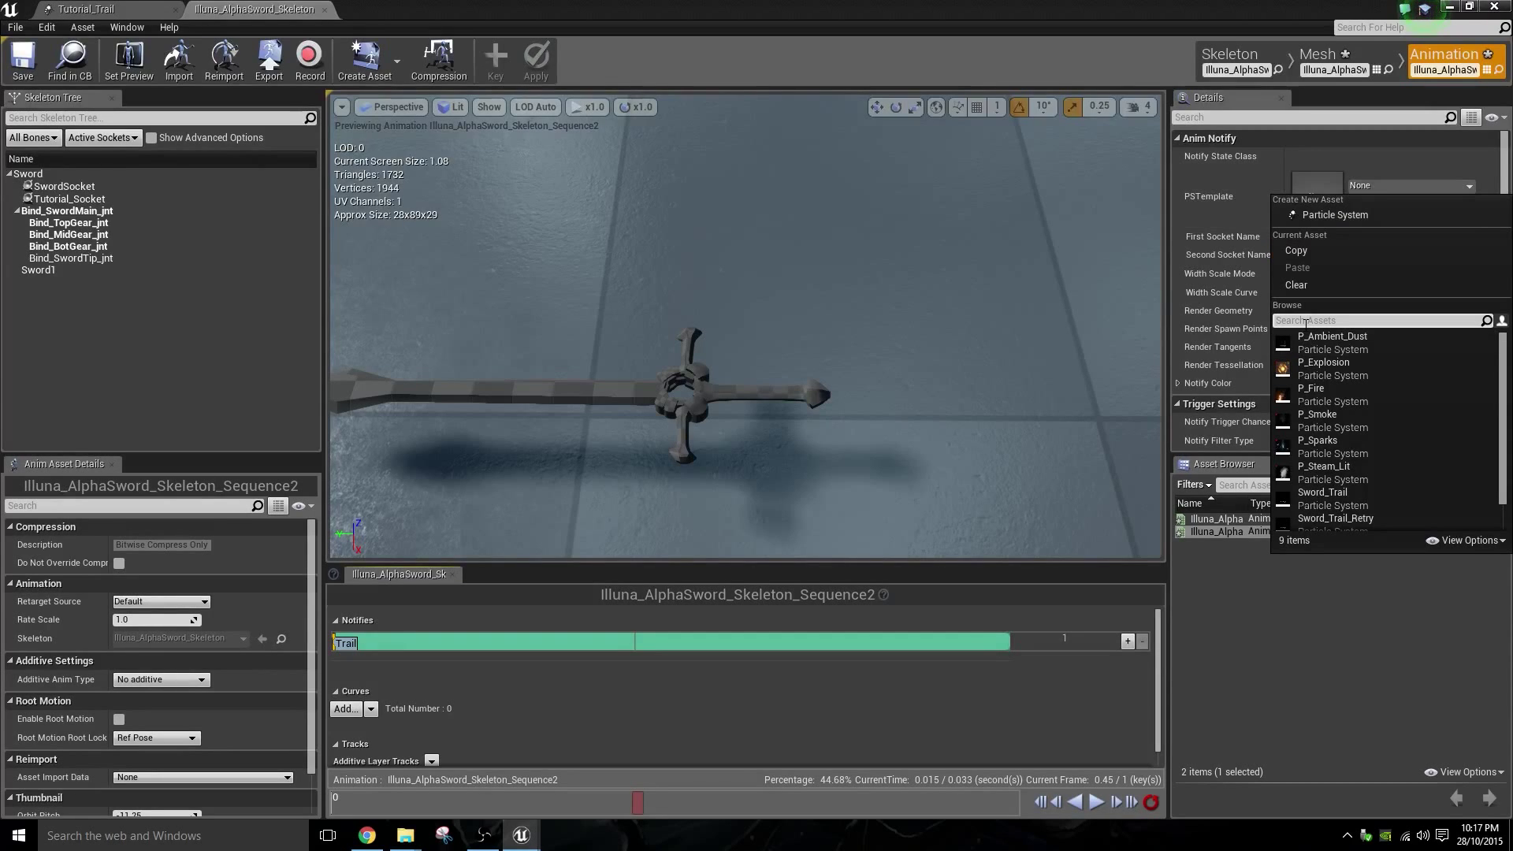
{"action": "type", "text": "Tut"}
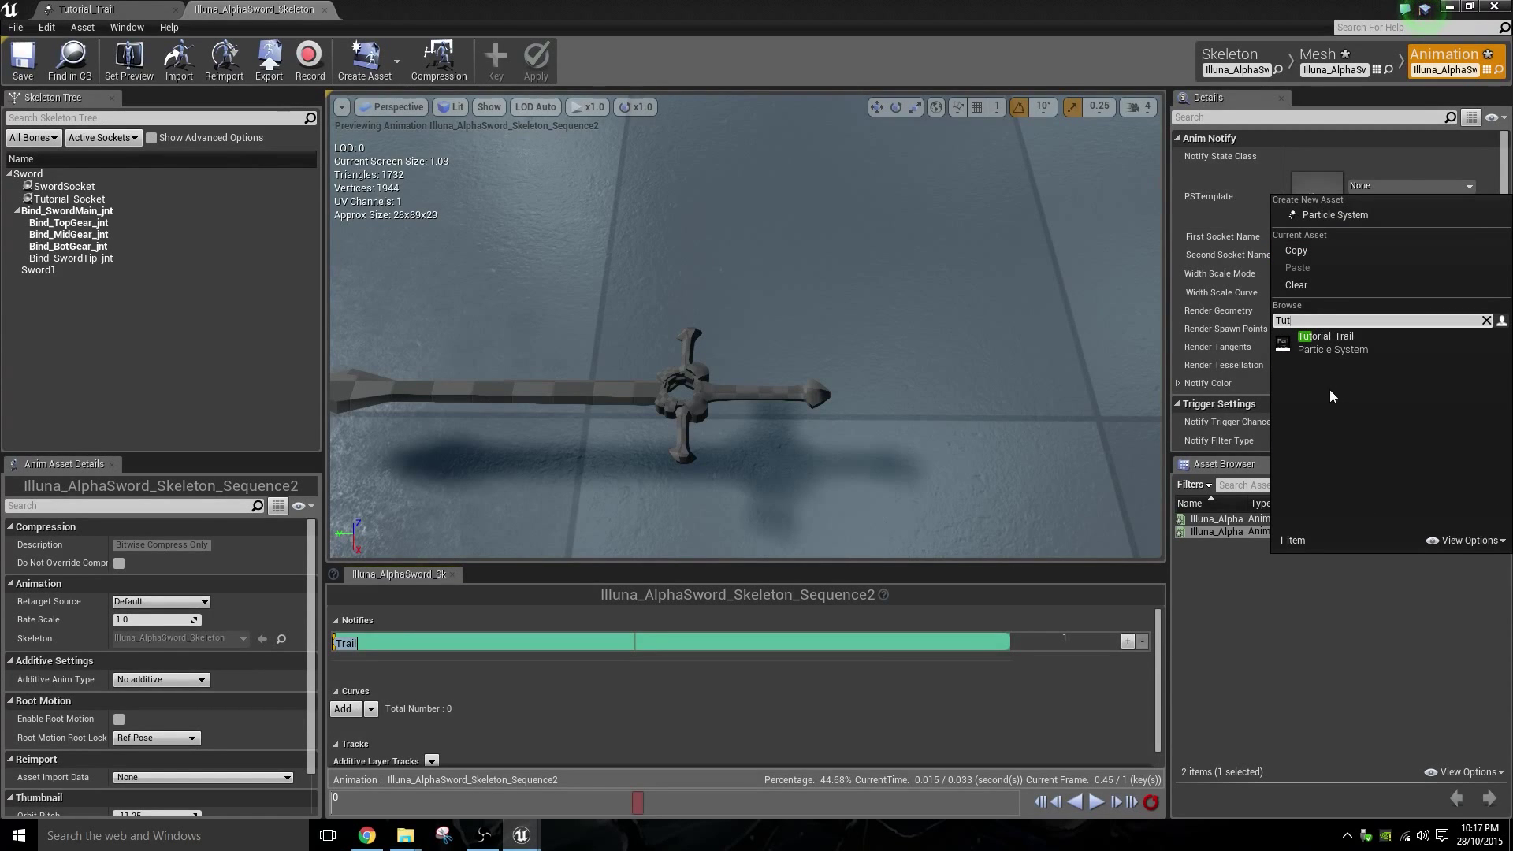
{"action": "left_click", "coordinate": [1340, 345]}
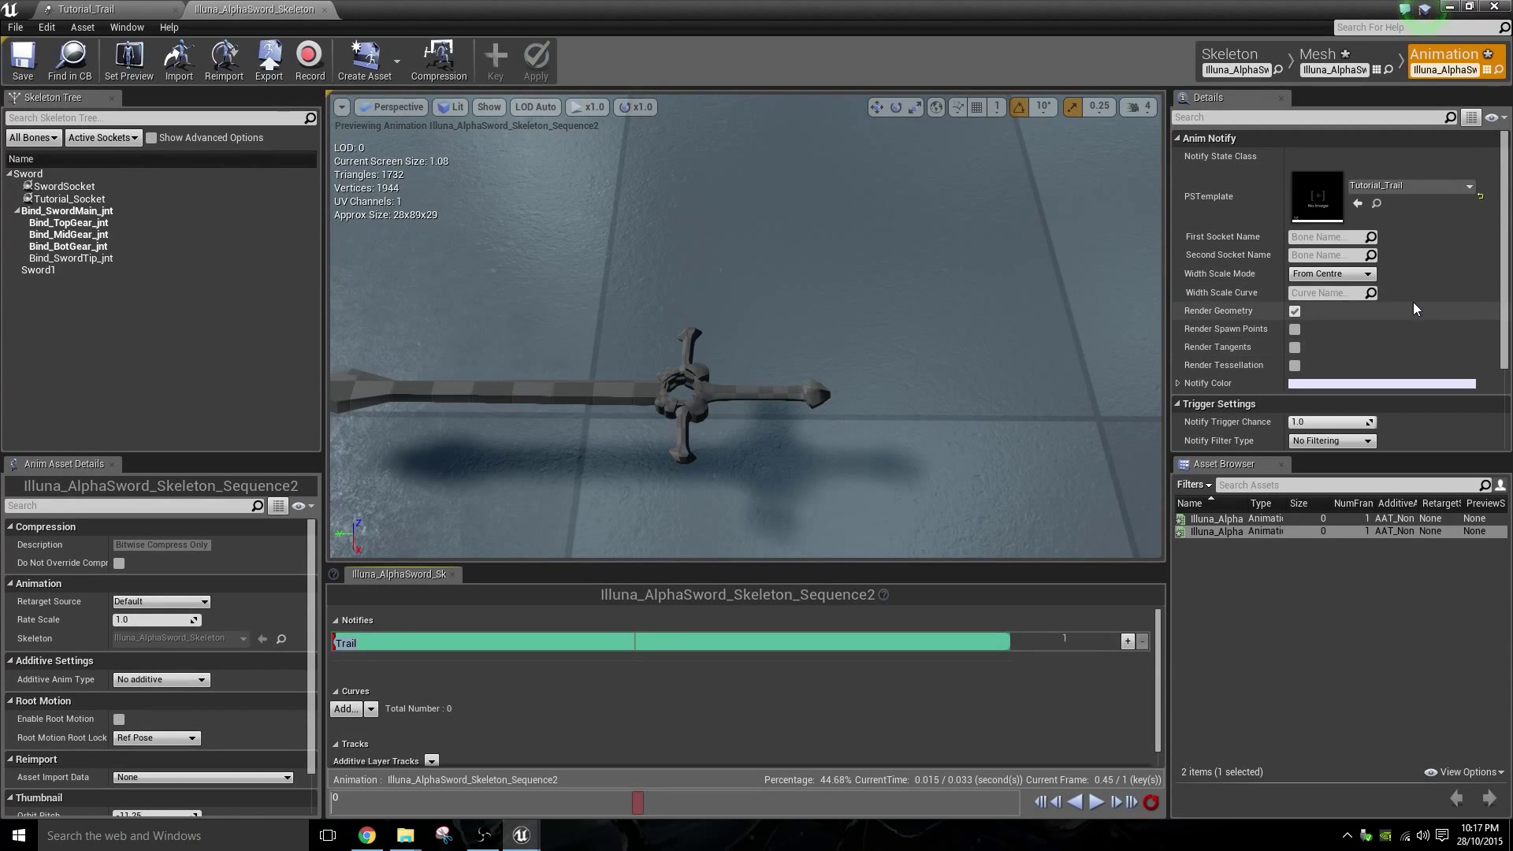
- Set the Trail notify's First Socket Name to SwordSocket and its Second Socket Name to Tutorial_Socket
{"action": "left_click", "coordinate": [1327, 238]}
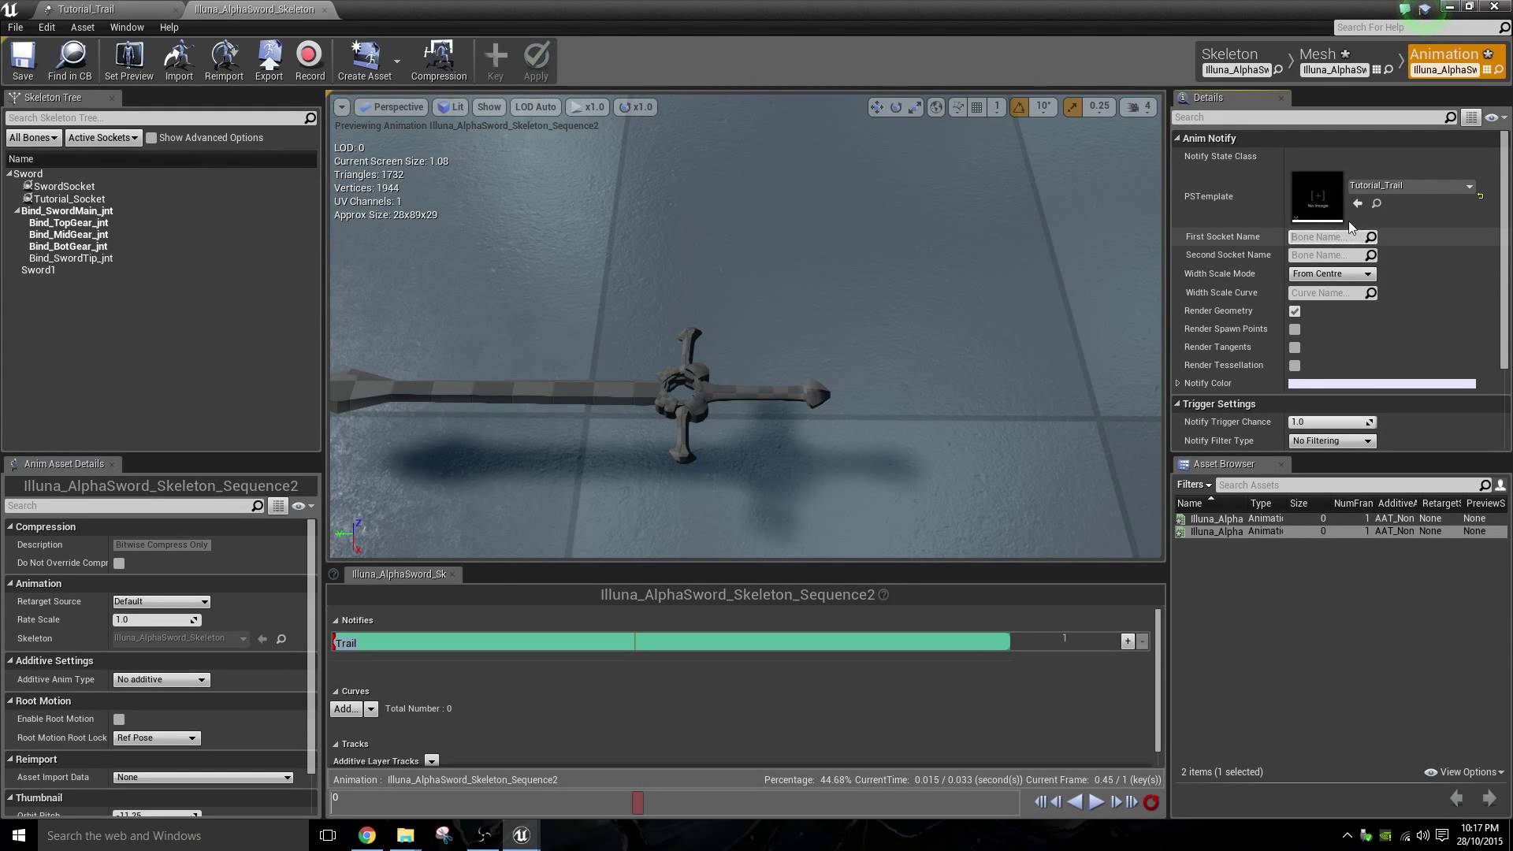
{"action": "type", "text": "Sw"}
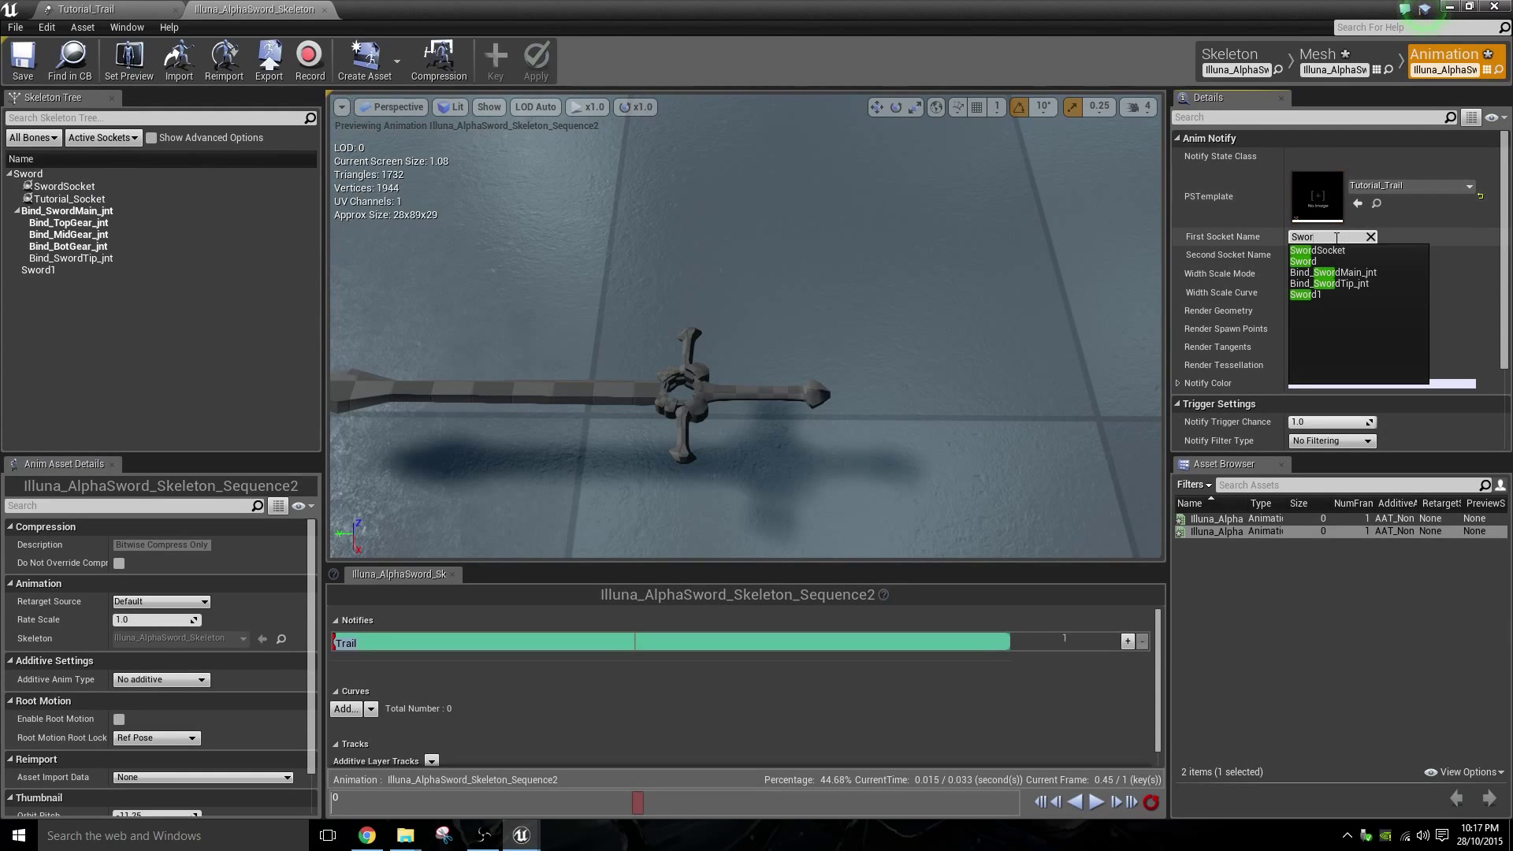
{"action": "type", "text": "or"}
{"action": "left_click", "coordinate": [1323, 250]}
{"action": "left_click", "coordinate": [1312, 254]}
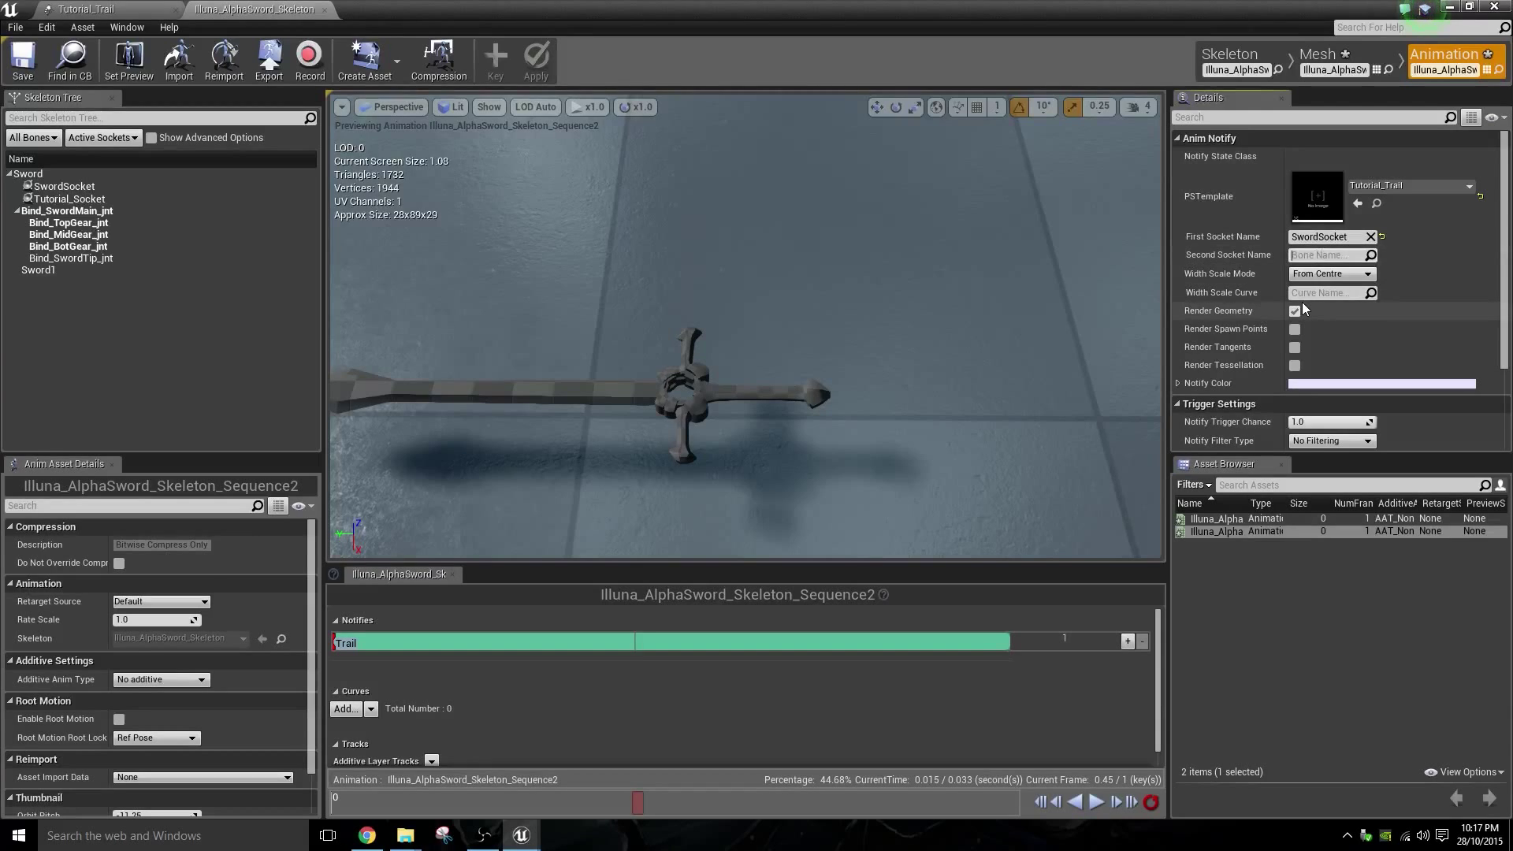
{"action": "type", "text": "Tut"}
{"action": "left_click", "coordinate": [1324, 268]}
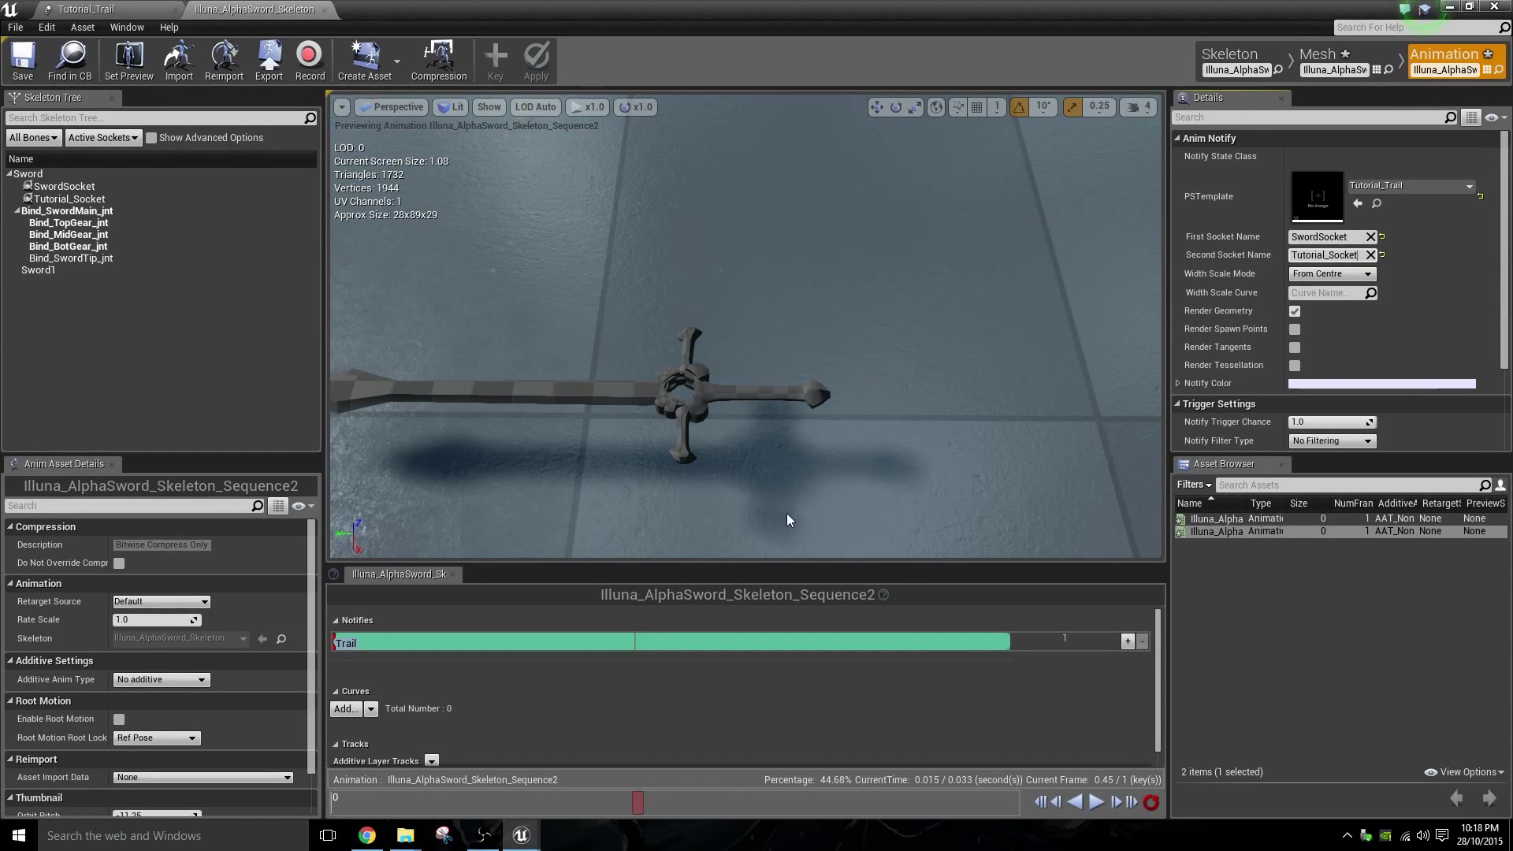
- Play the animation and examine the trail effect relative to SwordSocket and Tutorial_Socket on the sword
{"action": "left_click", "coordinate": [1003, 694]}
{"action": "left_click", "coordinate": [1093, 804]}
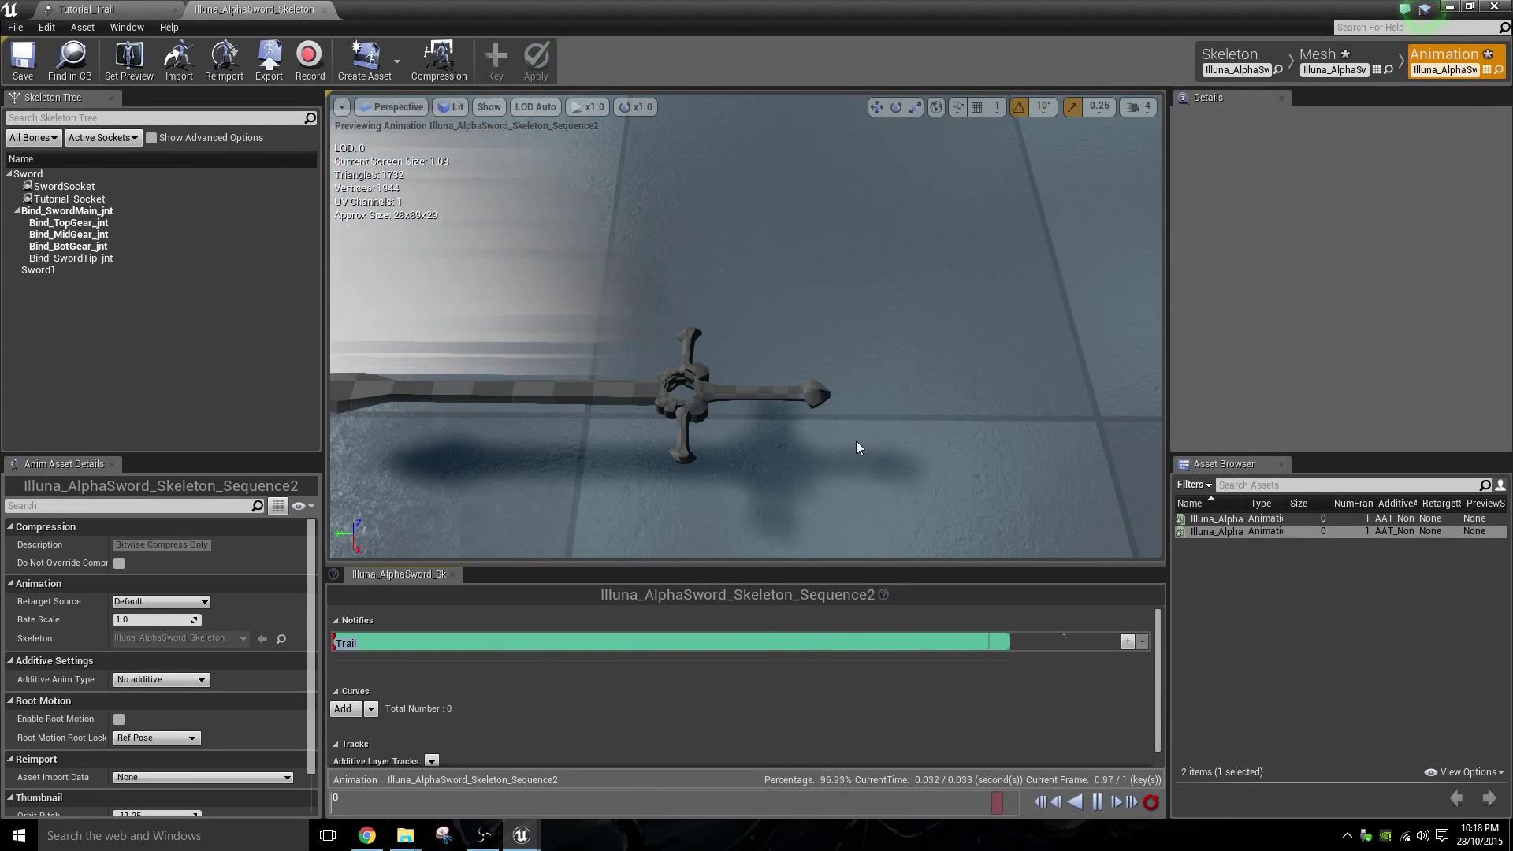
{"action": "left_click_drag", "start_coordinate": [855, 441], "coordinate": [856, 441]}
{"action": "left_click", "coordinate": [65, 187]}
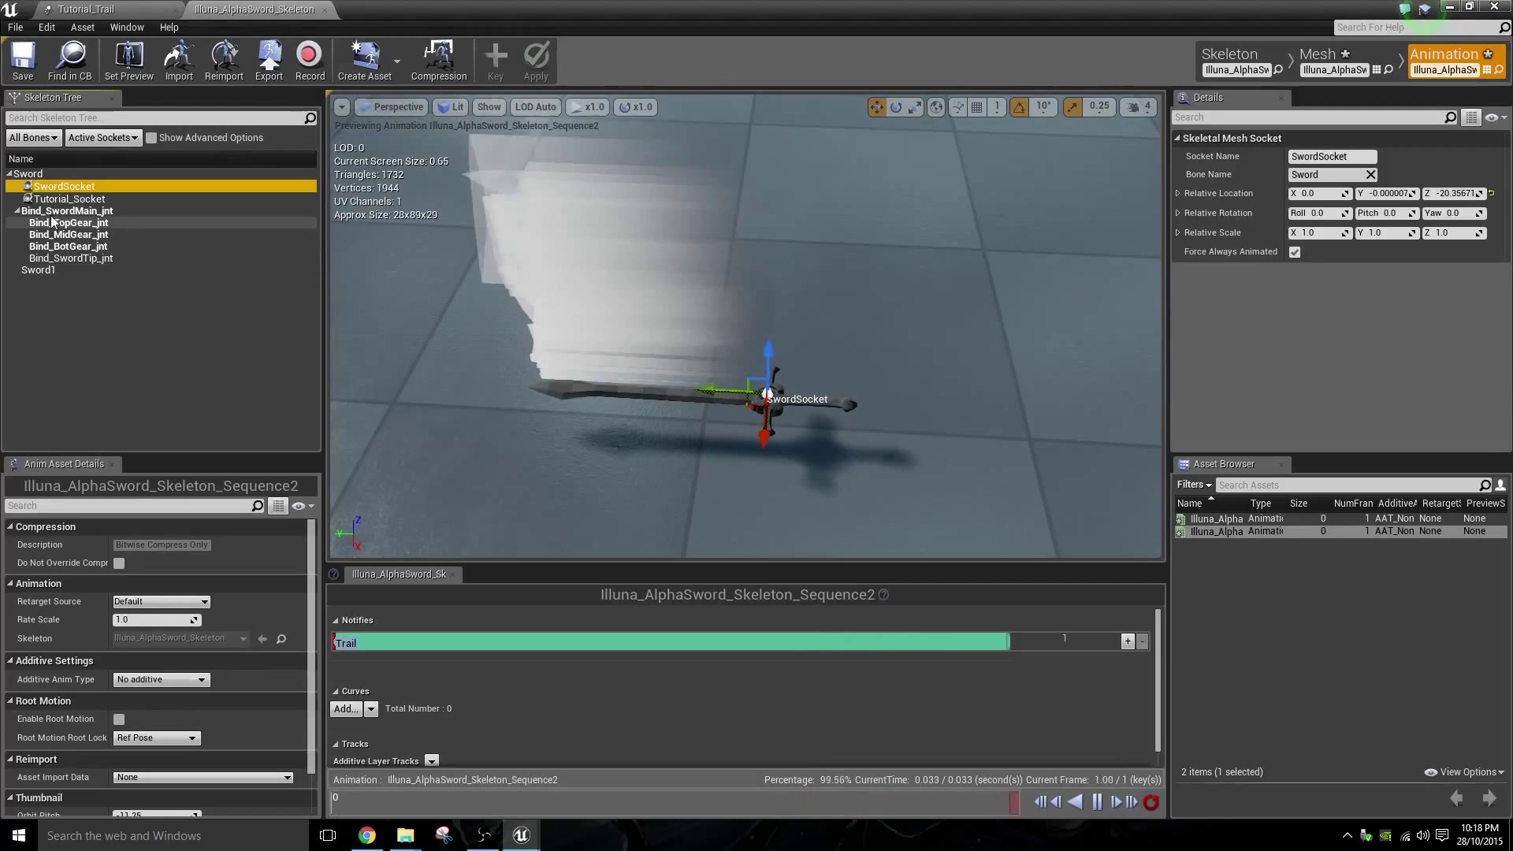
{"action": "left_click", "coordinate": [66, 200]}
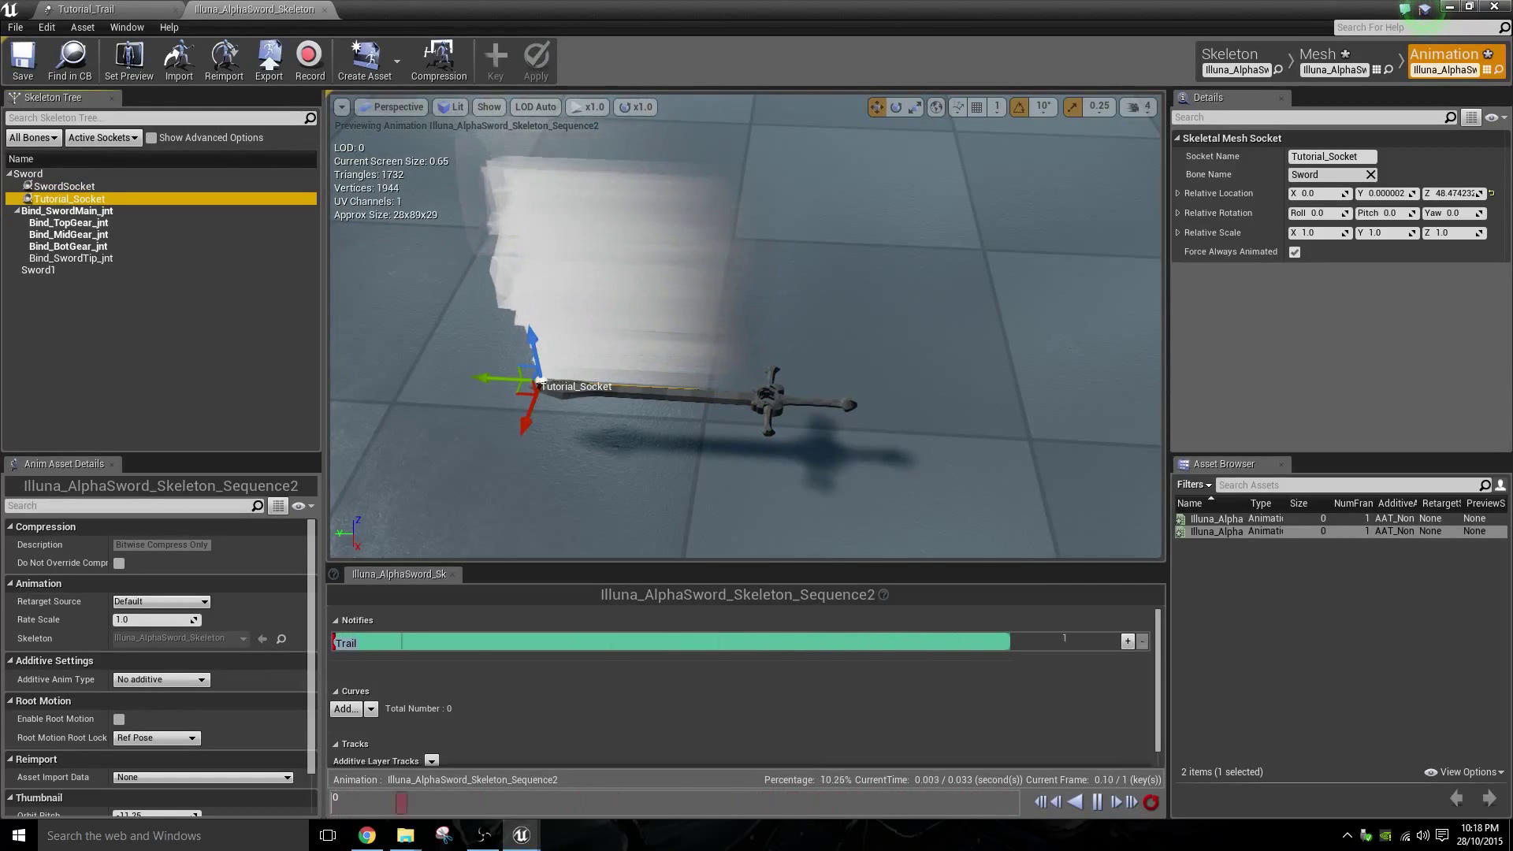
{"action": "left_click", "coordinate": [473, 300]}
{"action": "mouse_move", "coordinate": [473, 299]}
{"action": "right_mouse_down"}
{"action": "mouse_move", "coordinate": [441, 331]}
{"action": "mouse_move", "coordinate": [489, 315]}
{"action": "right_mouse_up"}
{"action": "left_click_drag", "start_coordinate": [856, 441], "coordinate": [856, 441]}
{"action": "right_click_drag", "start_coordinate": [745, 326], "coordinate": [515, 535]}
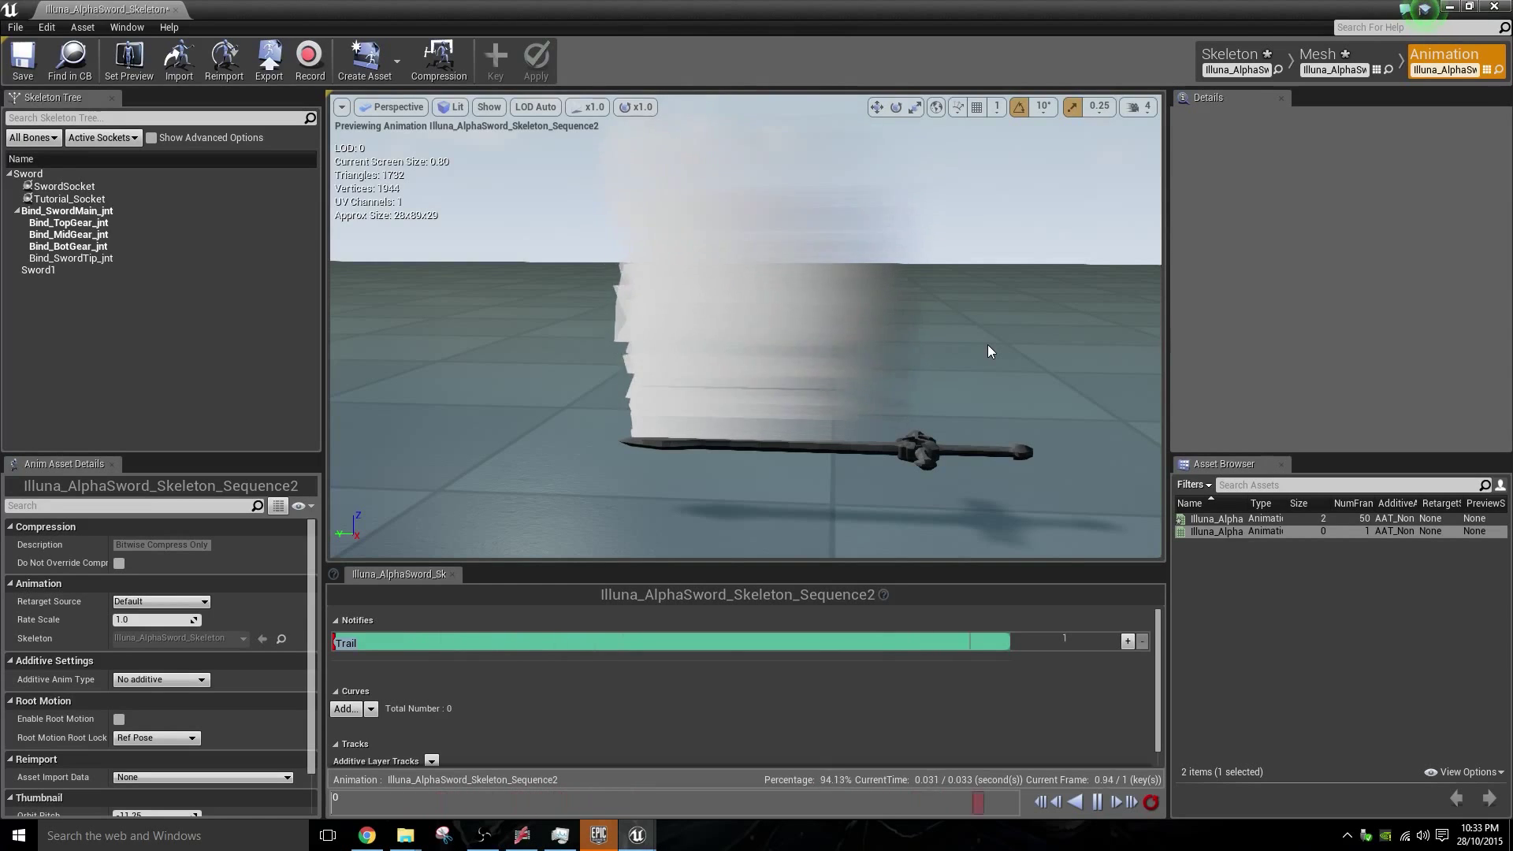
- Return to the level, run a play session moving the character forward to examine the sword trail, and stop the session
{"action": "left_click", "coordinate": [1454, 7]}
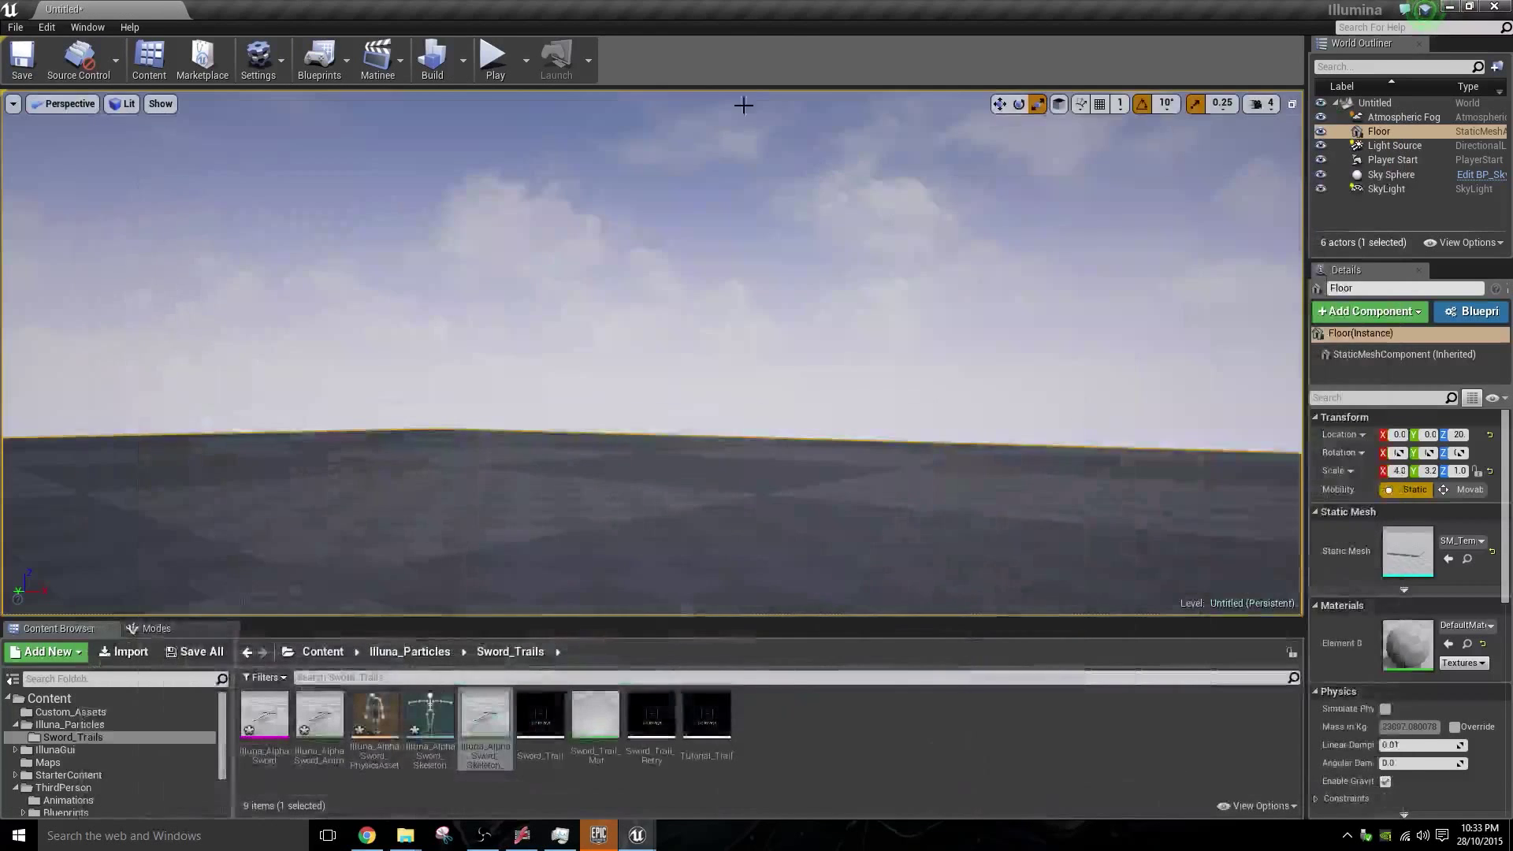
{"action": "left_click", "coordinate": [490, 55]}
{"action": "key", "text": "w"}
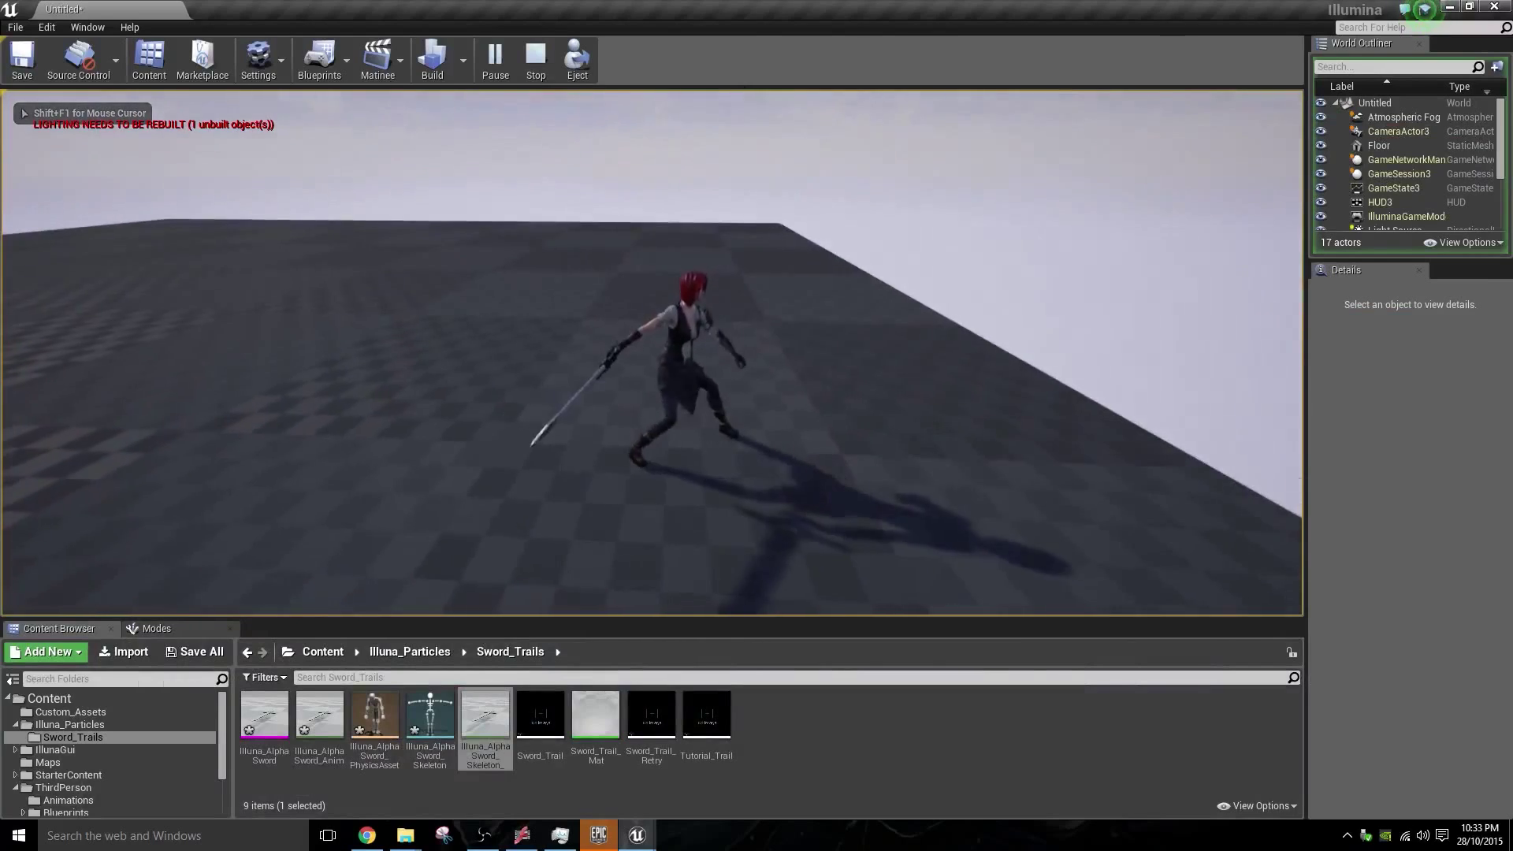
{"action": "key", "text": "w"}
{"action": "key", "text": "w"}
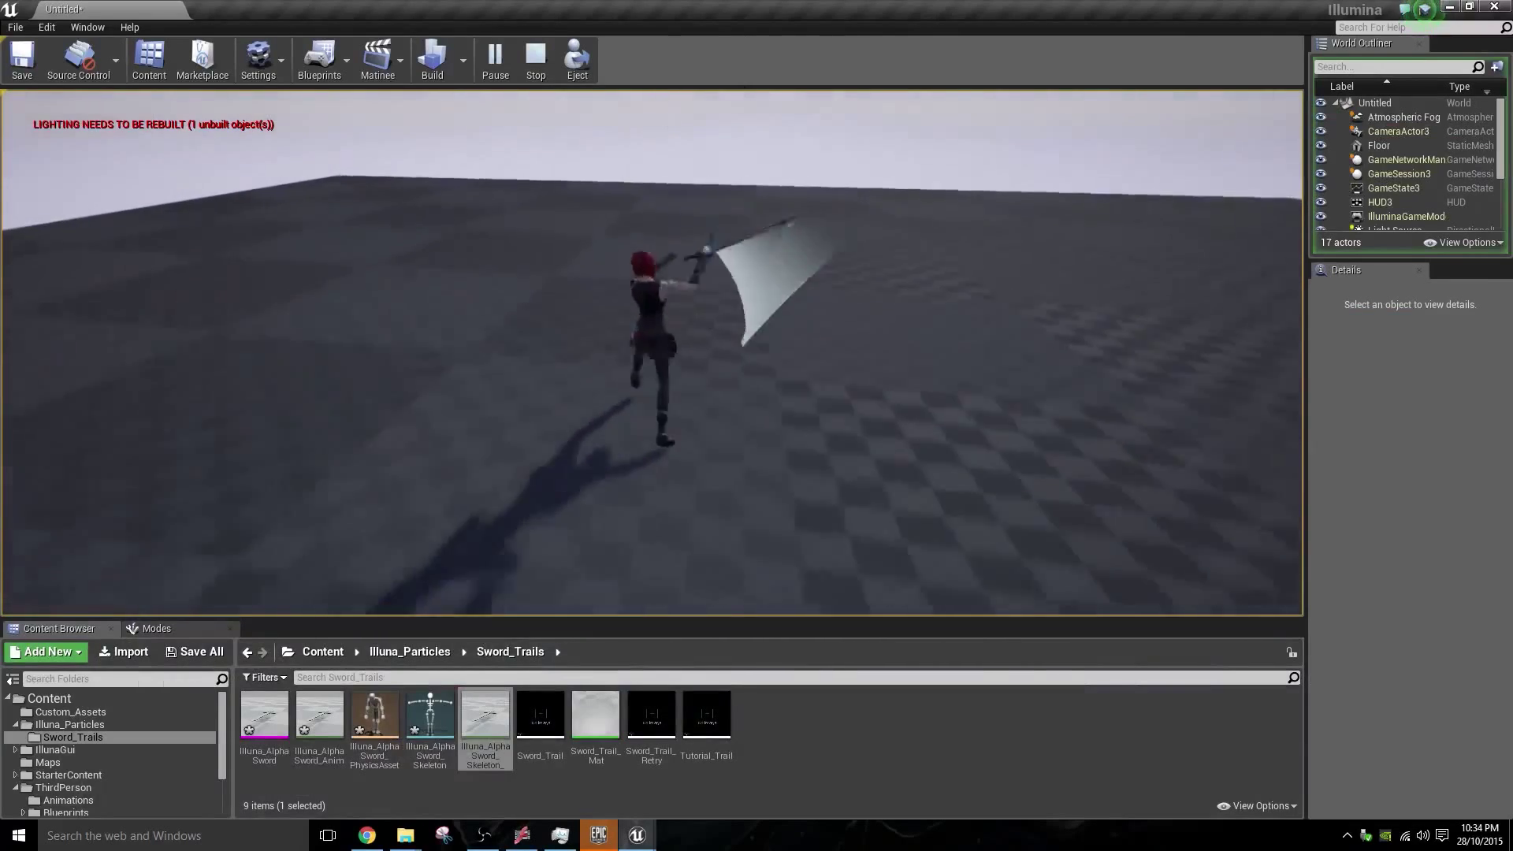
{"action": "key", "text": "w"}
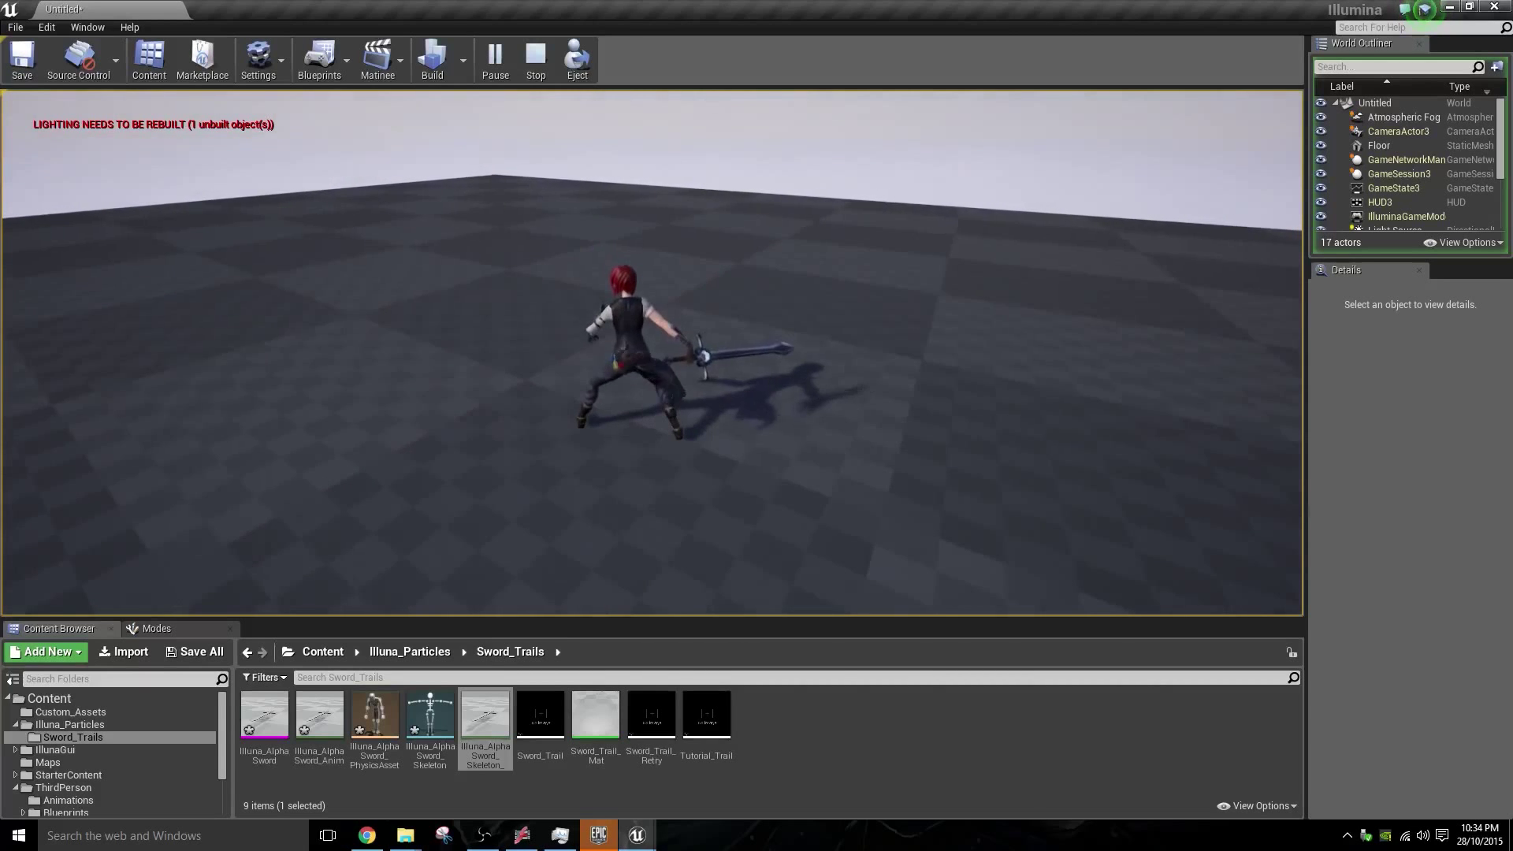
{"action": "key", "text": "Escape"}
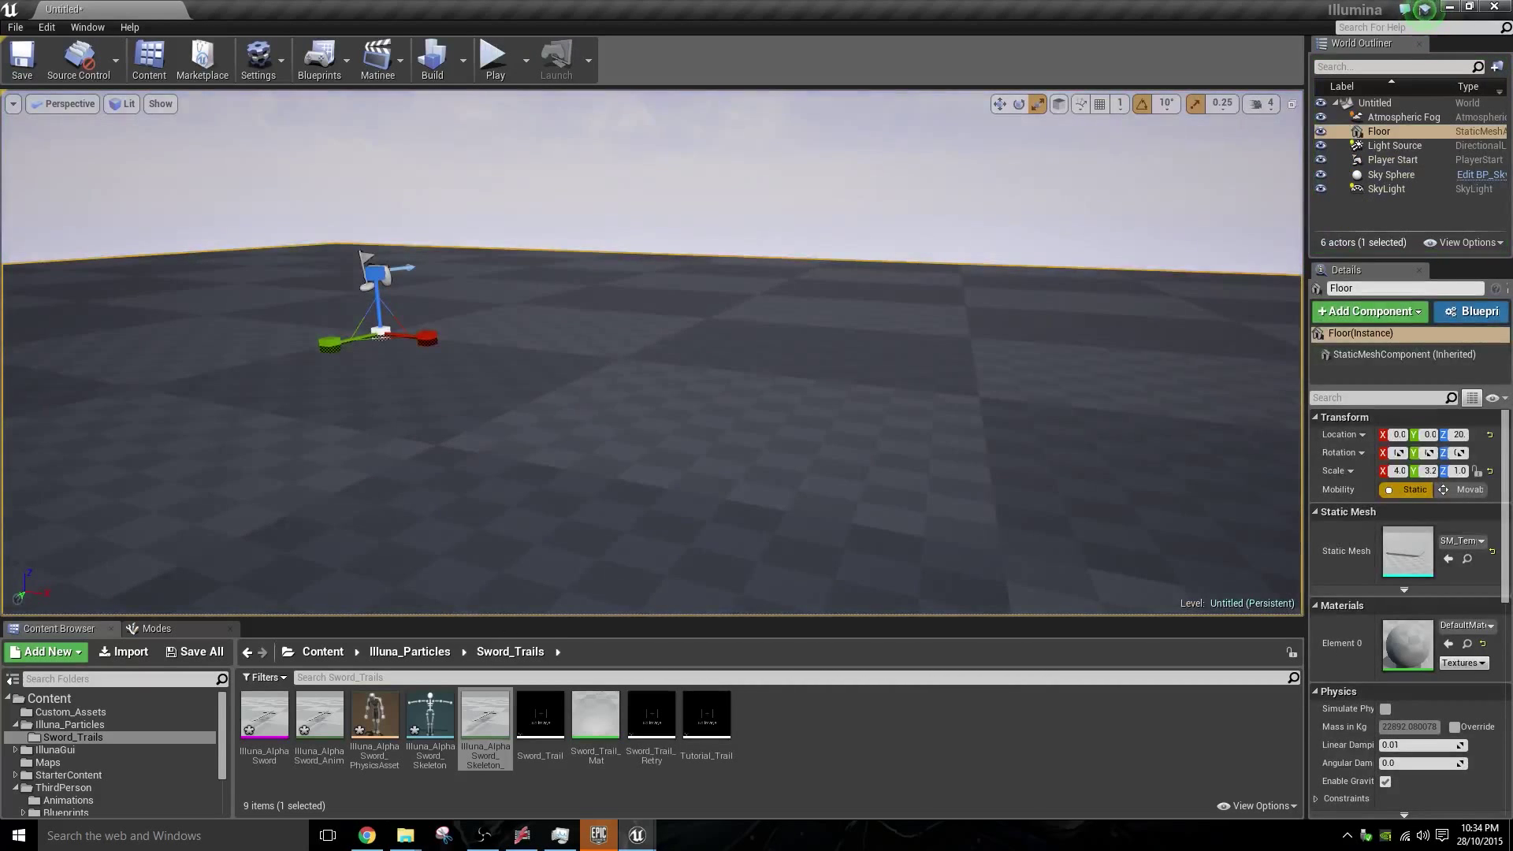